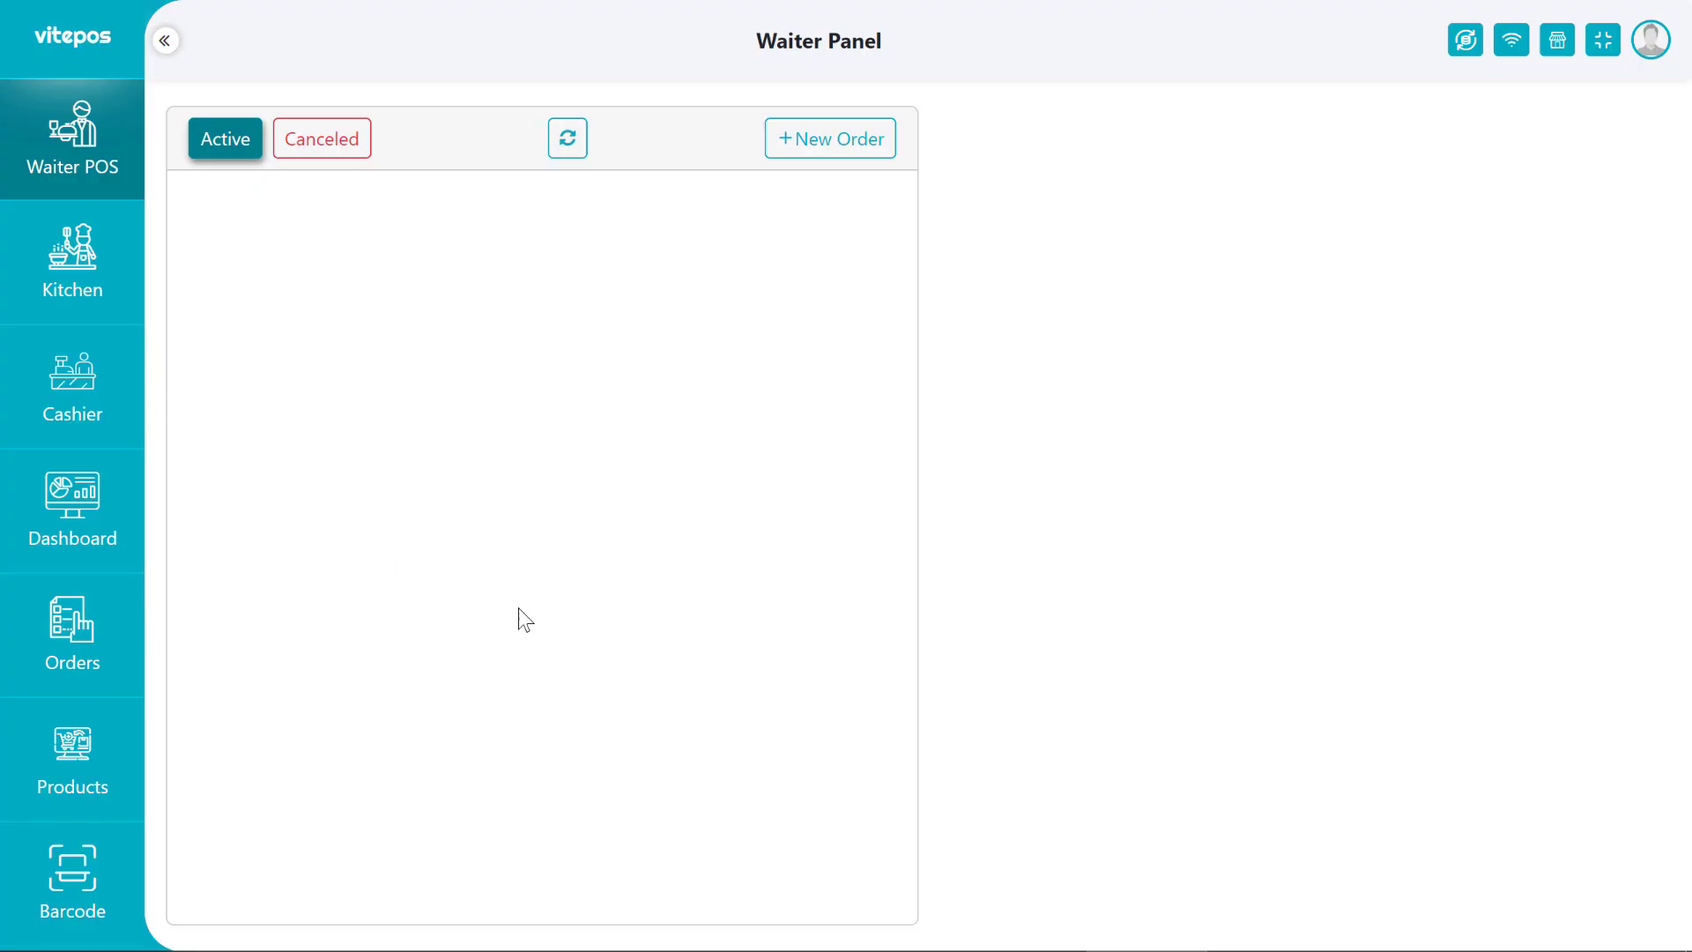
# Step: Go to the Addons panel listing the Pizza, Coffee and ice cream addons
pyautogui.scroll(-7, 97, 231)
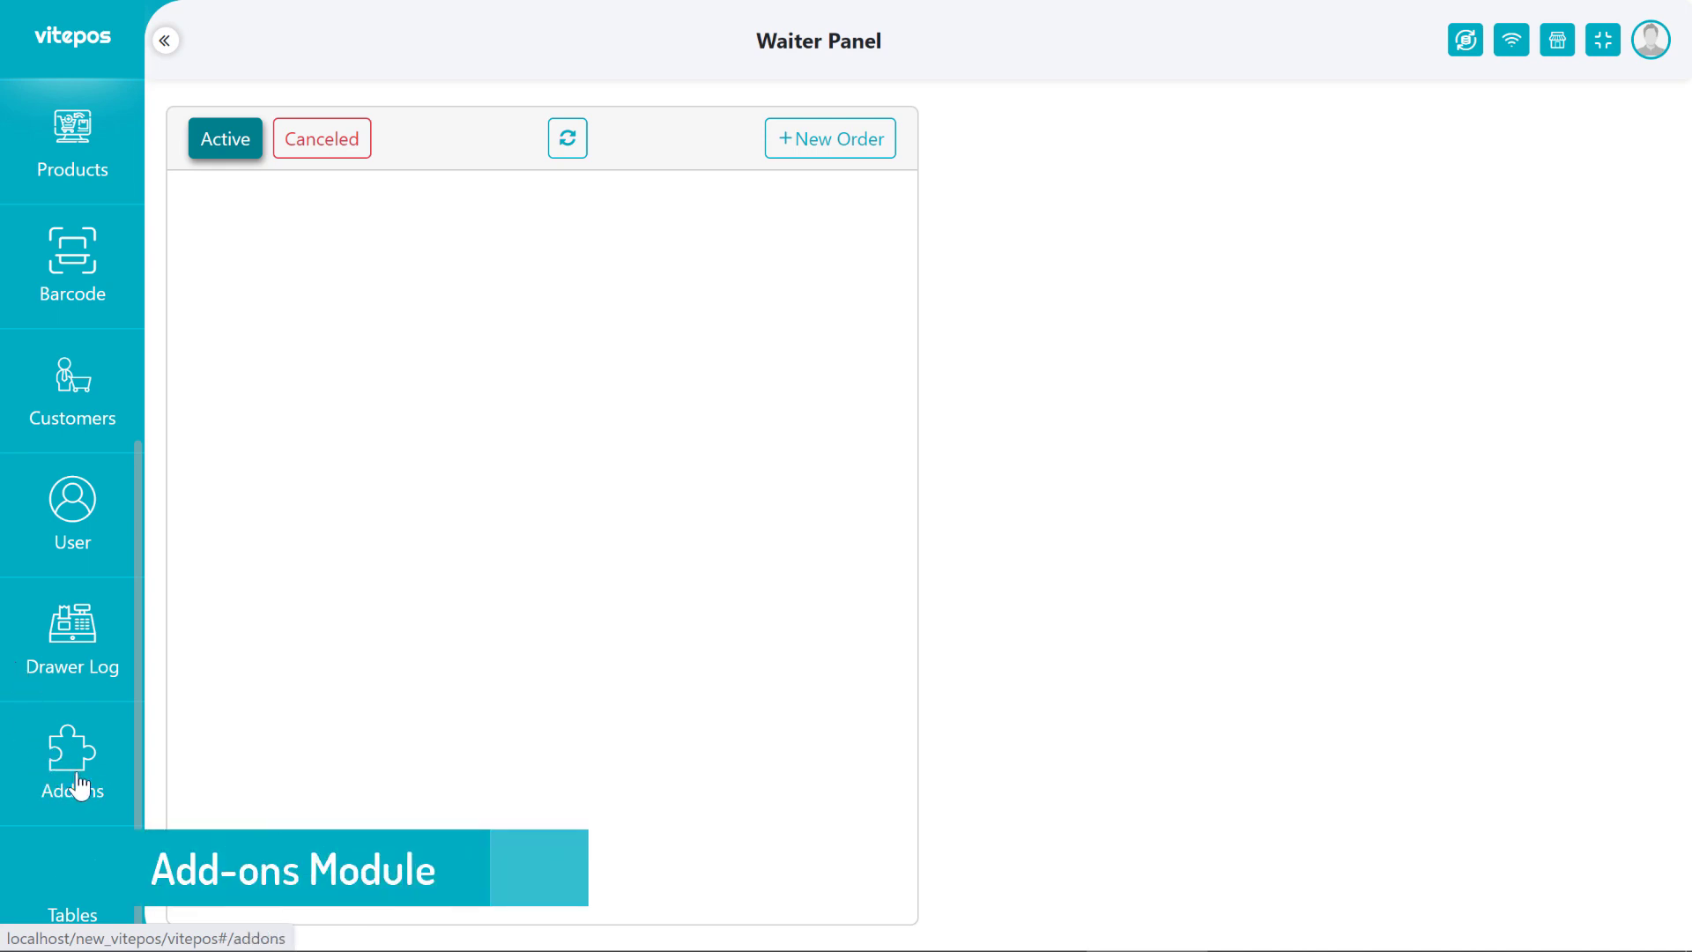
pyautogui.click(78, 786)
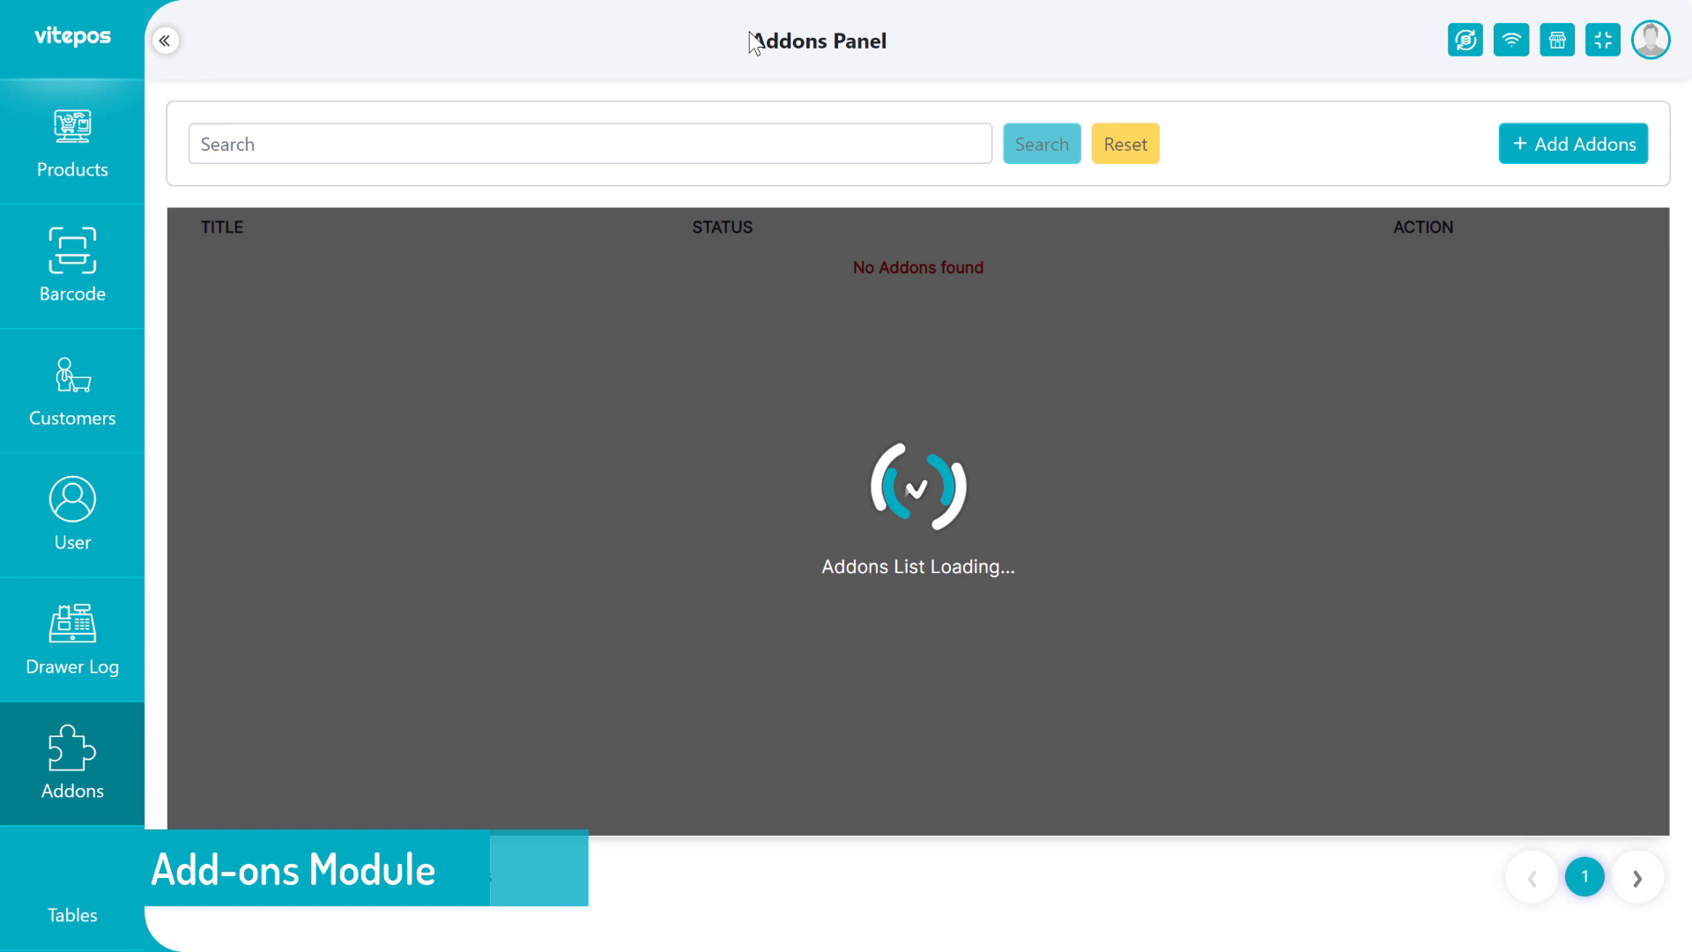
pyautogui.moveTo(749, 32); pyautogui.dragTo(901, 30)
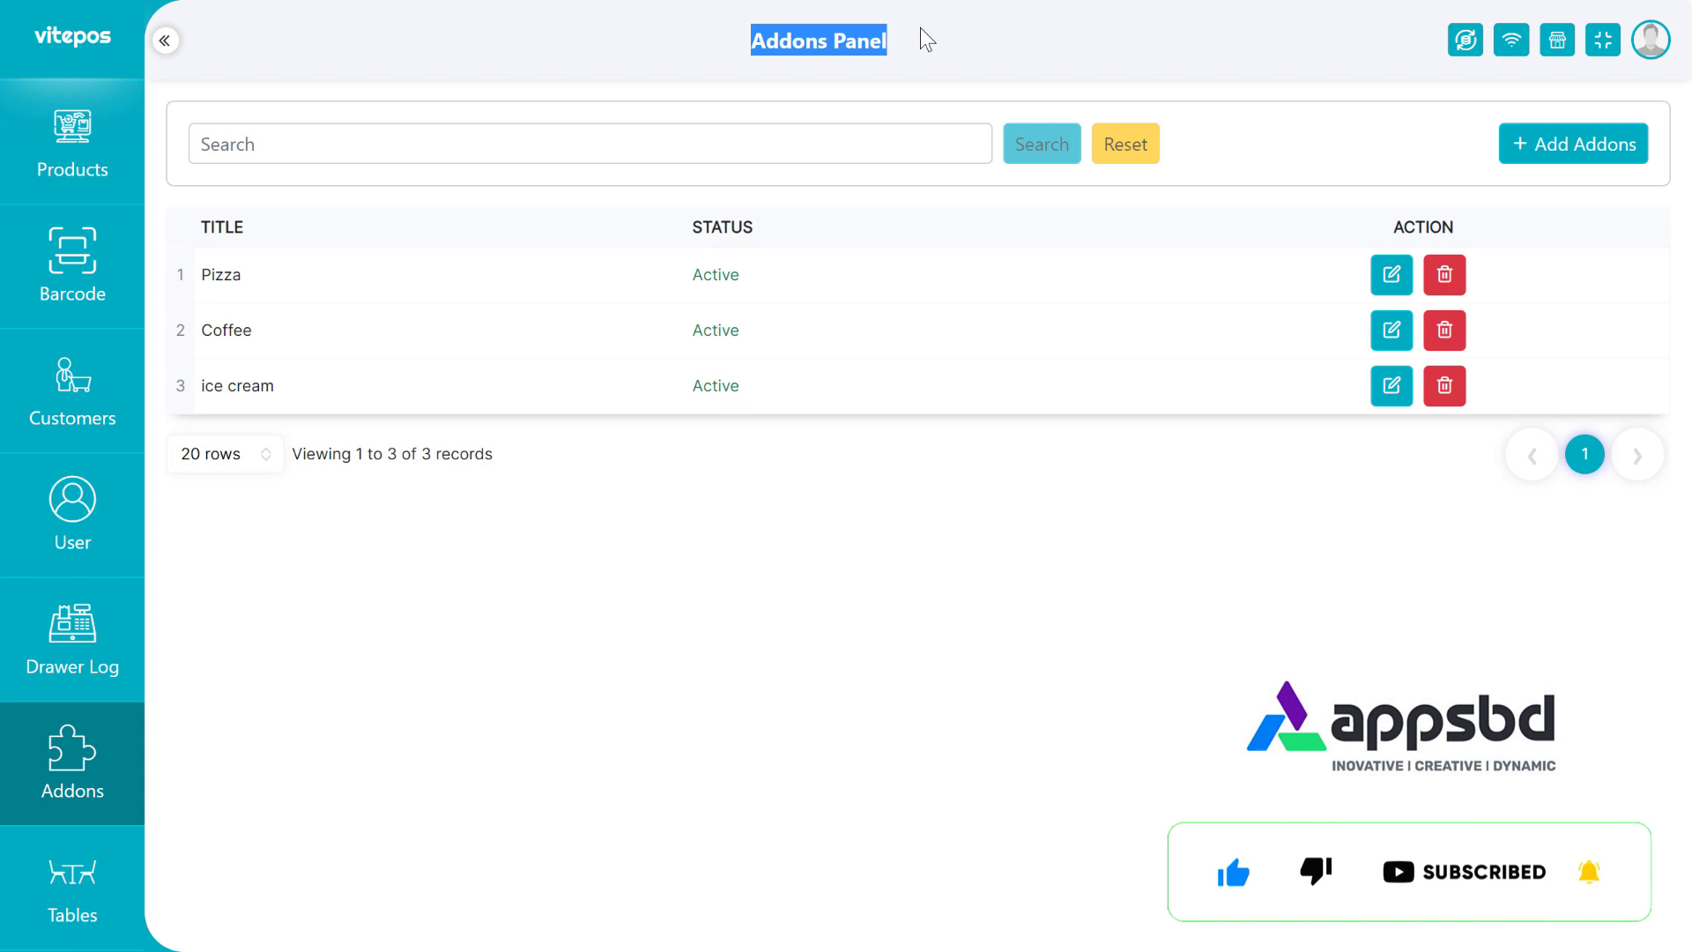
pyautogui.click(754, 35)
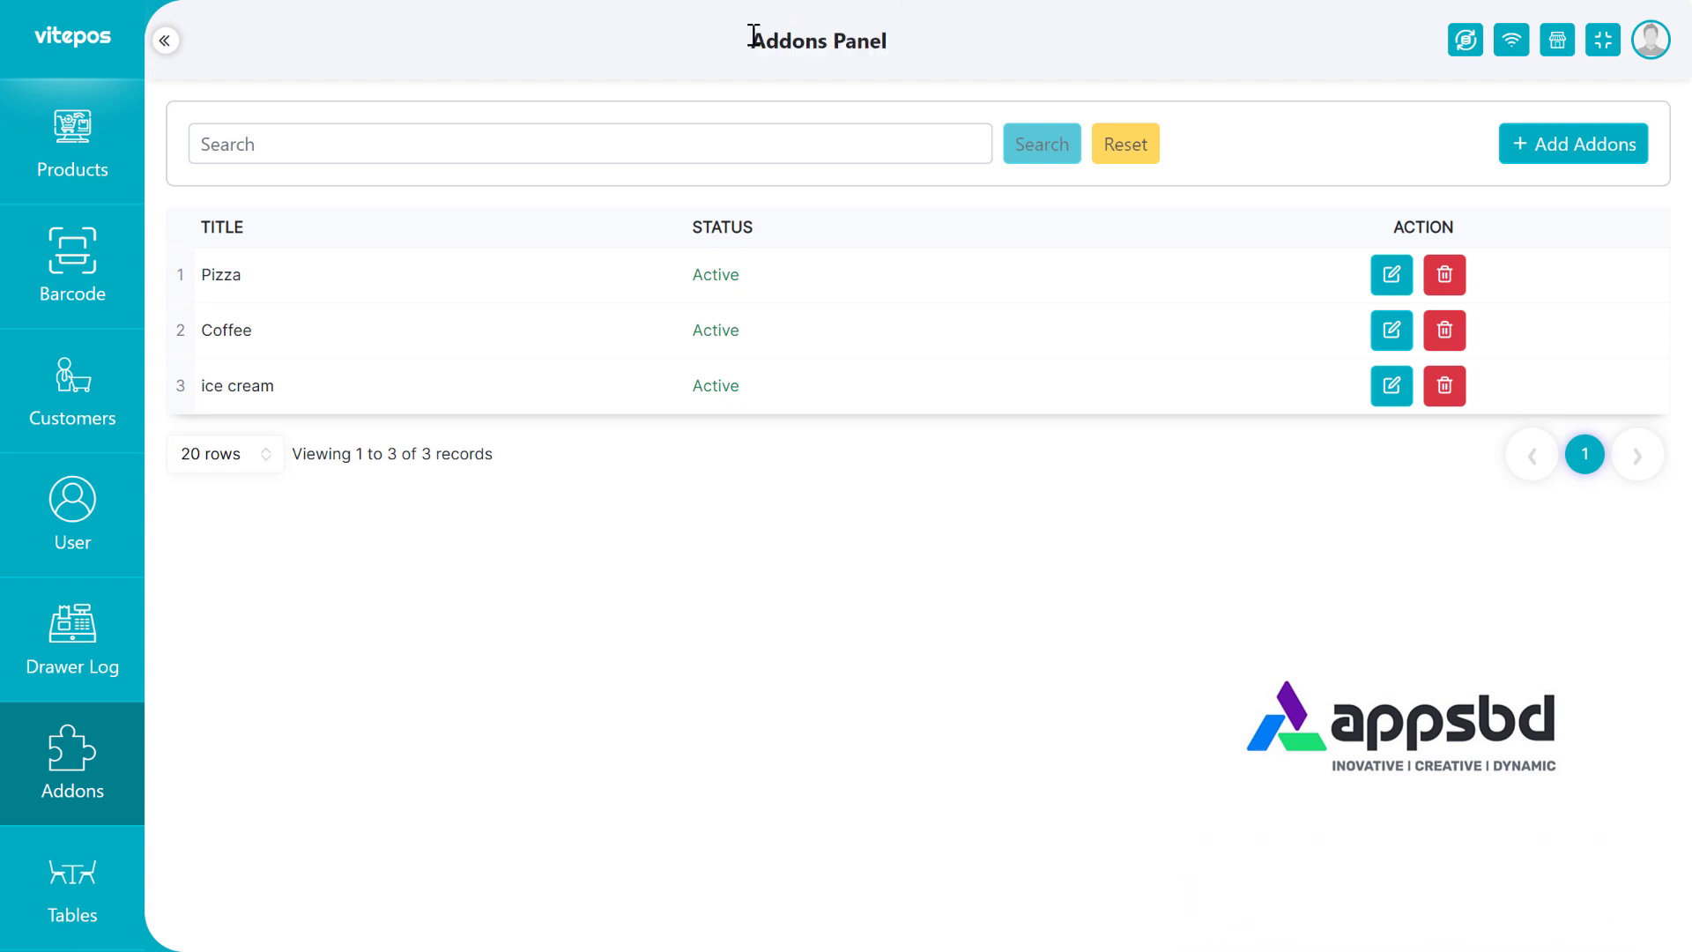
pyautogui.moveTo(754, 36); pyautogui.dragTo(907, 36)
pyautogui.click(943, 41)
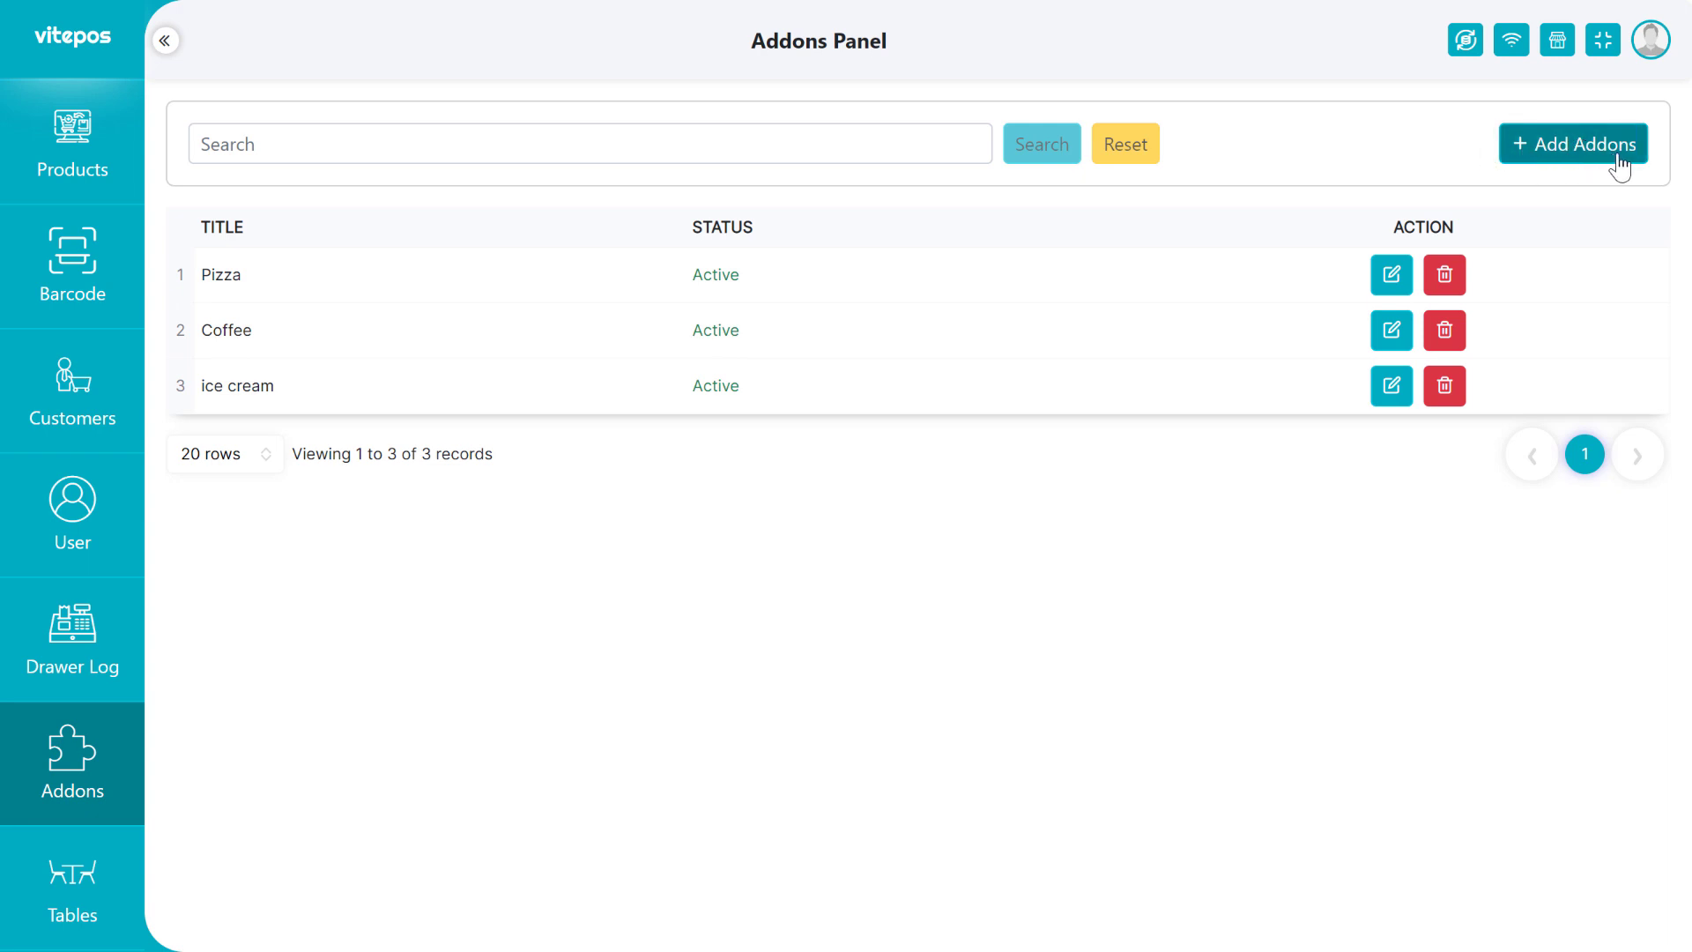
# Step: Start a new addon titled Extra and add a field labelled Souce
pyautogui.click(1547, 157)
pyautogui.click(491, 297)
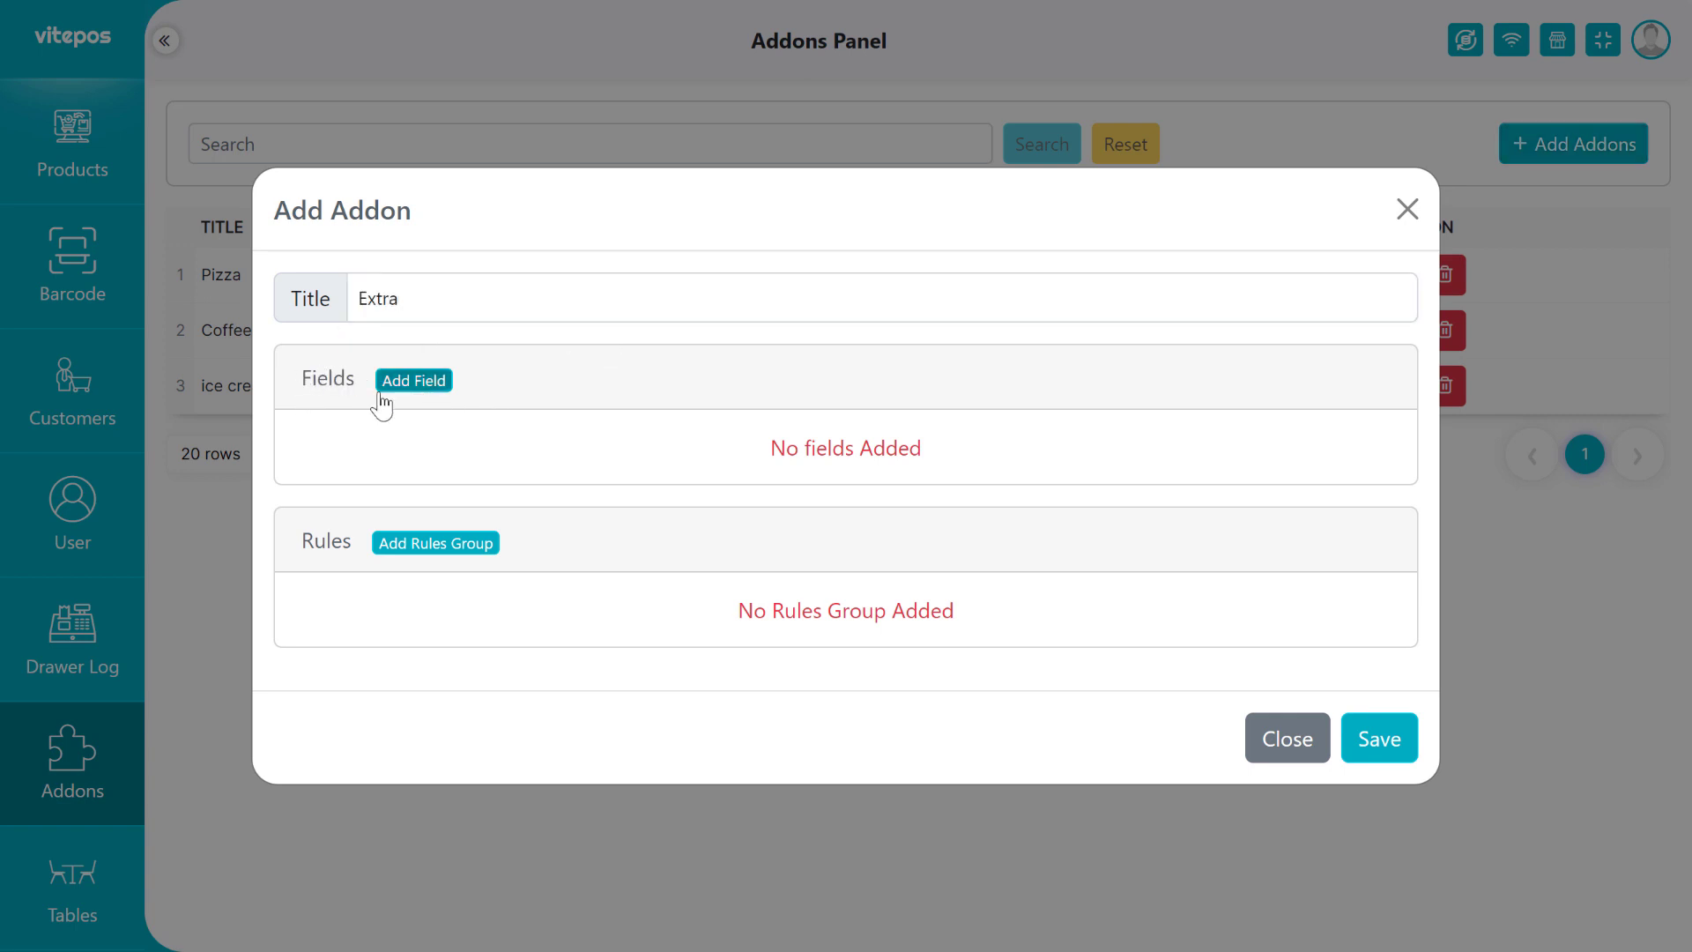
pyautogui.click(410, 380)
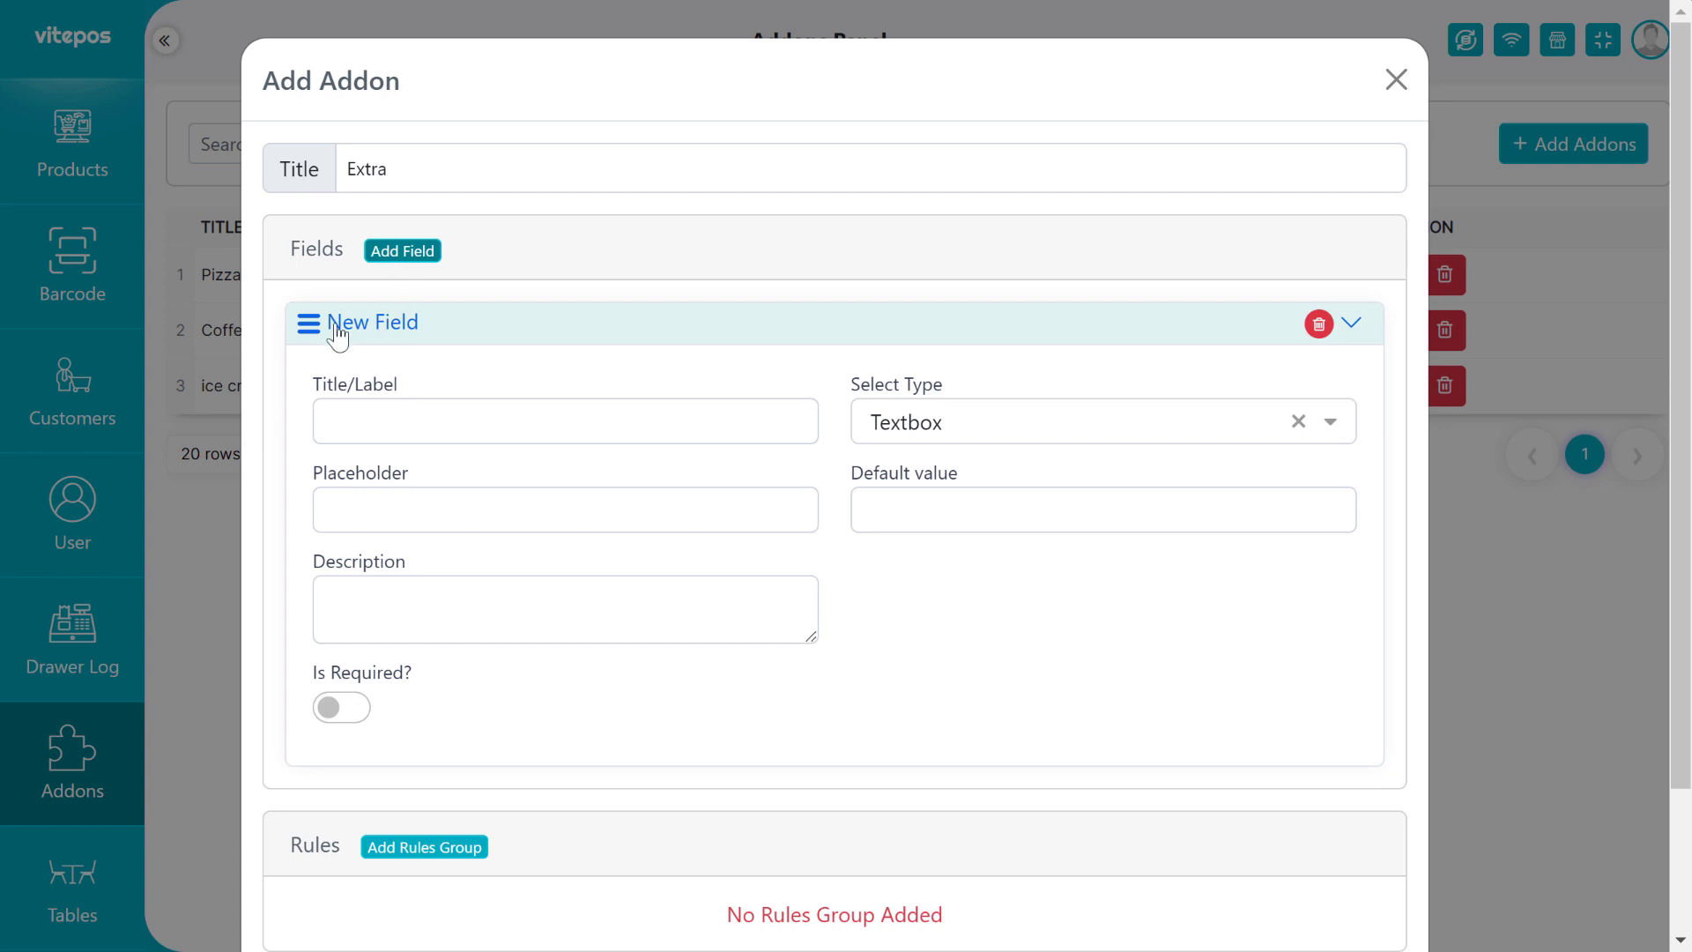
pyautogui.click(446, 407)
pyautogui.click(434, 411)
pyautogui.press('super+v')
pyautogui.press('Return')
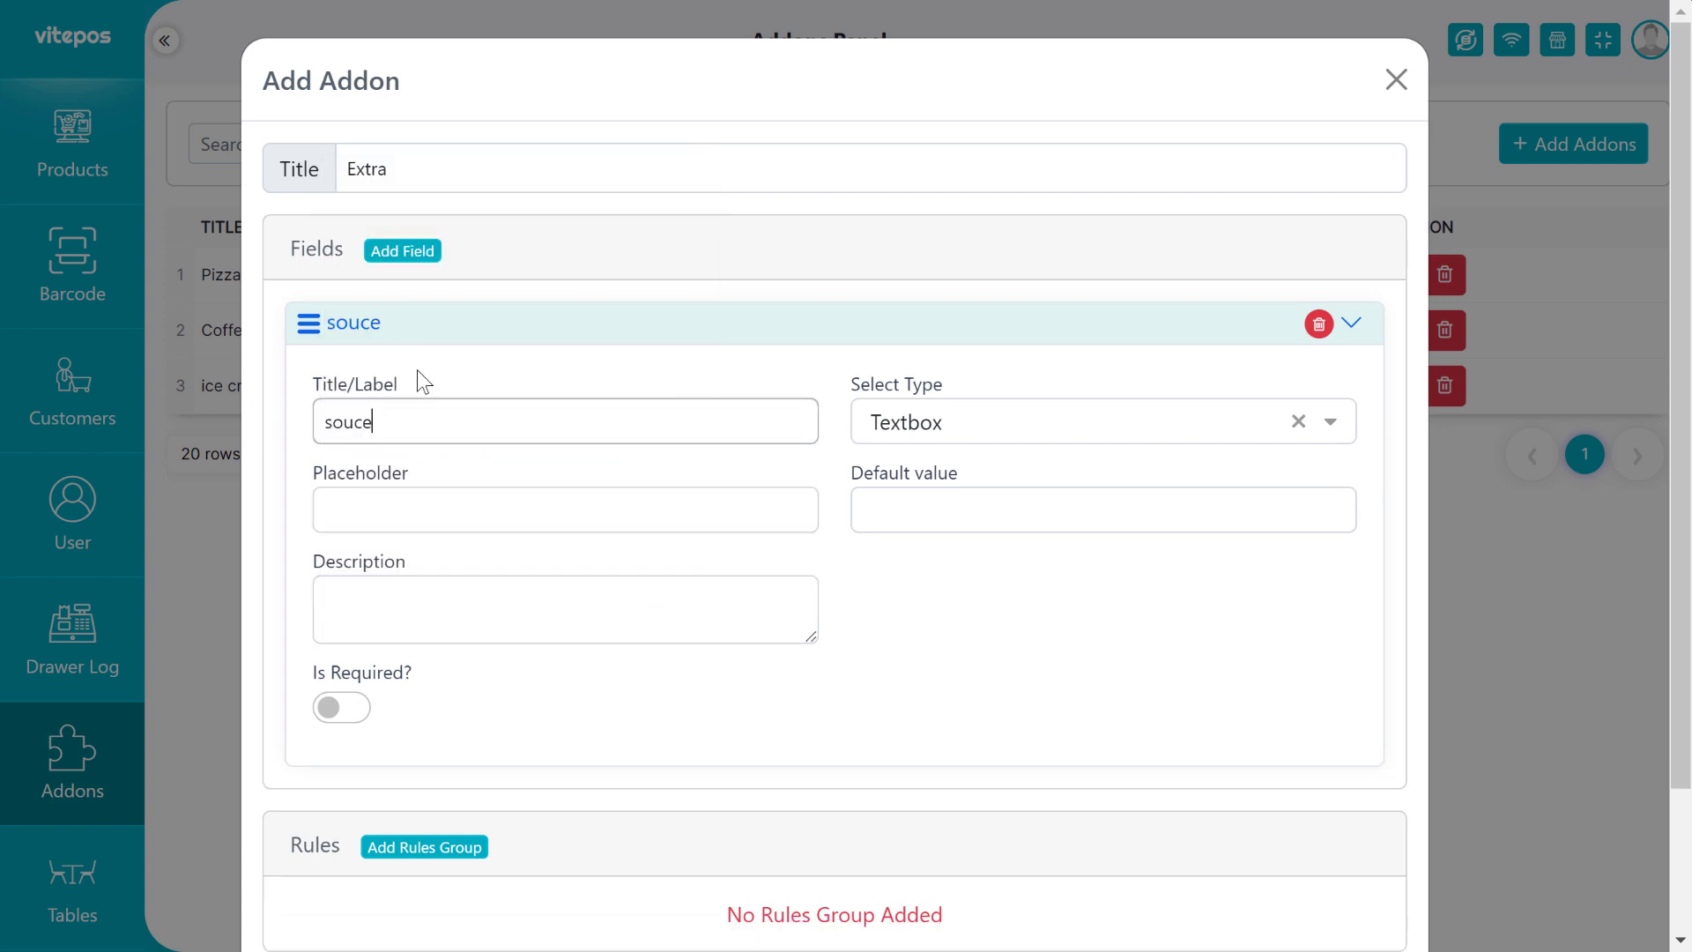
pyautogui.write('S')
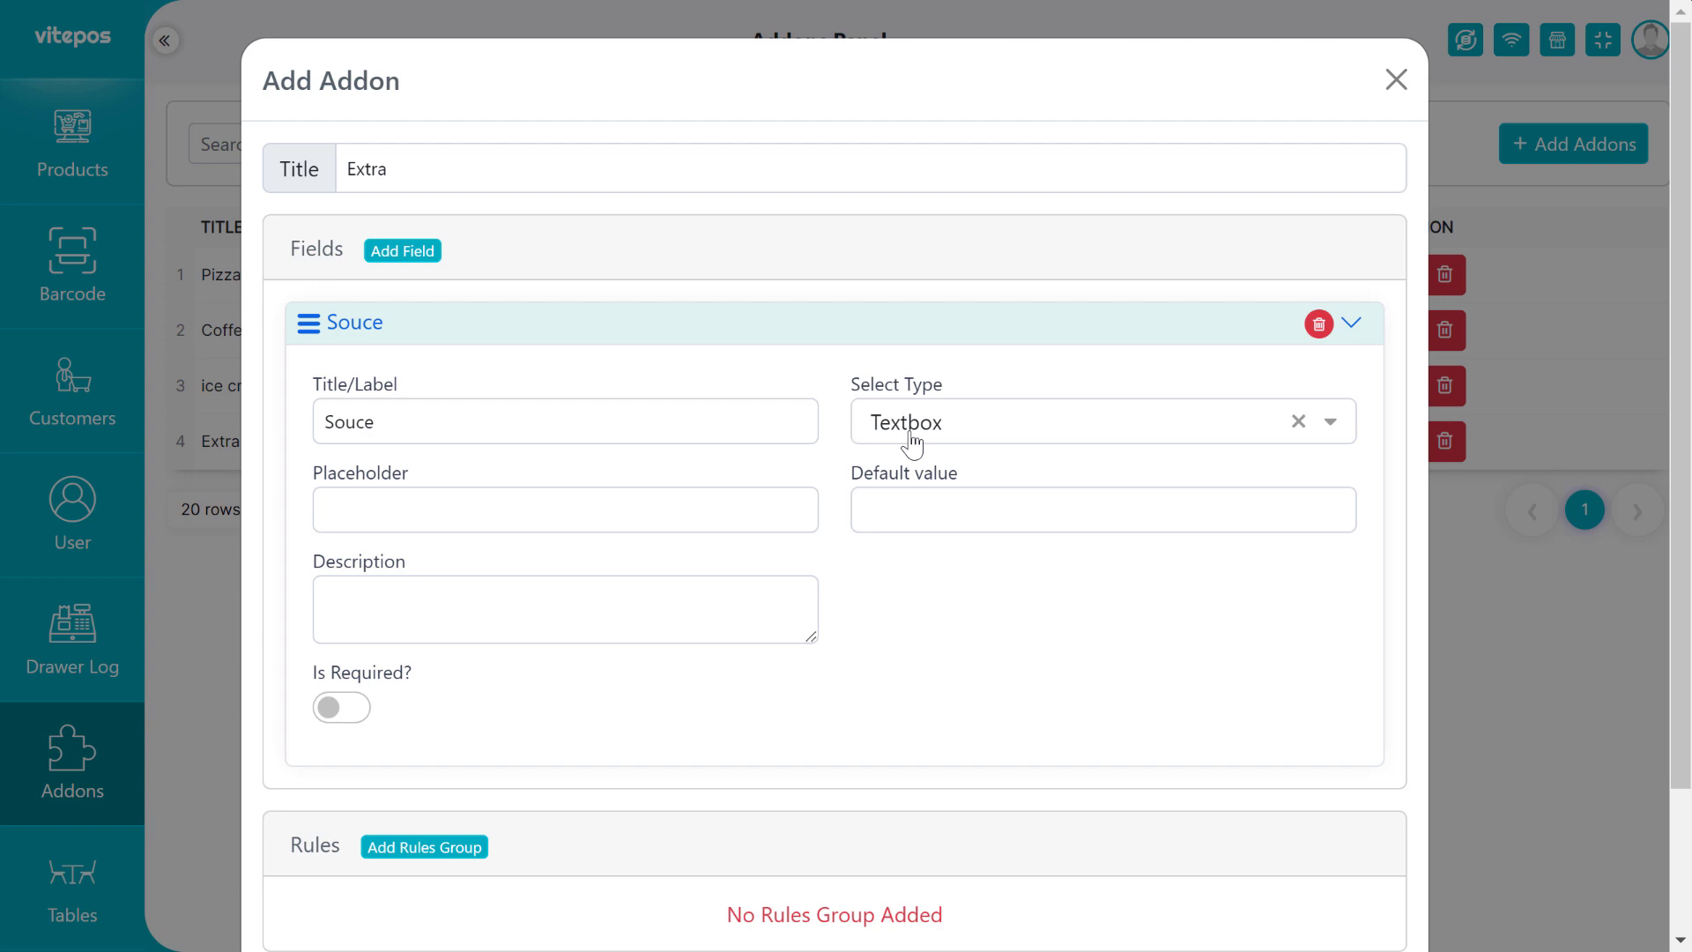
# Step: Set the Souce field's type to Radio
pyautogui.click(925, 432)
pyautogui.click(921, 522)
pyautogui.click(1000, 439)
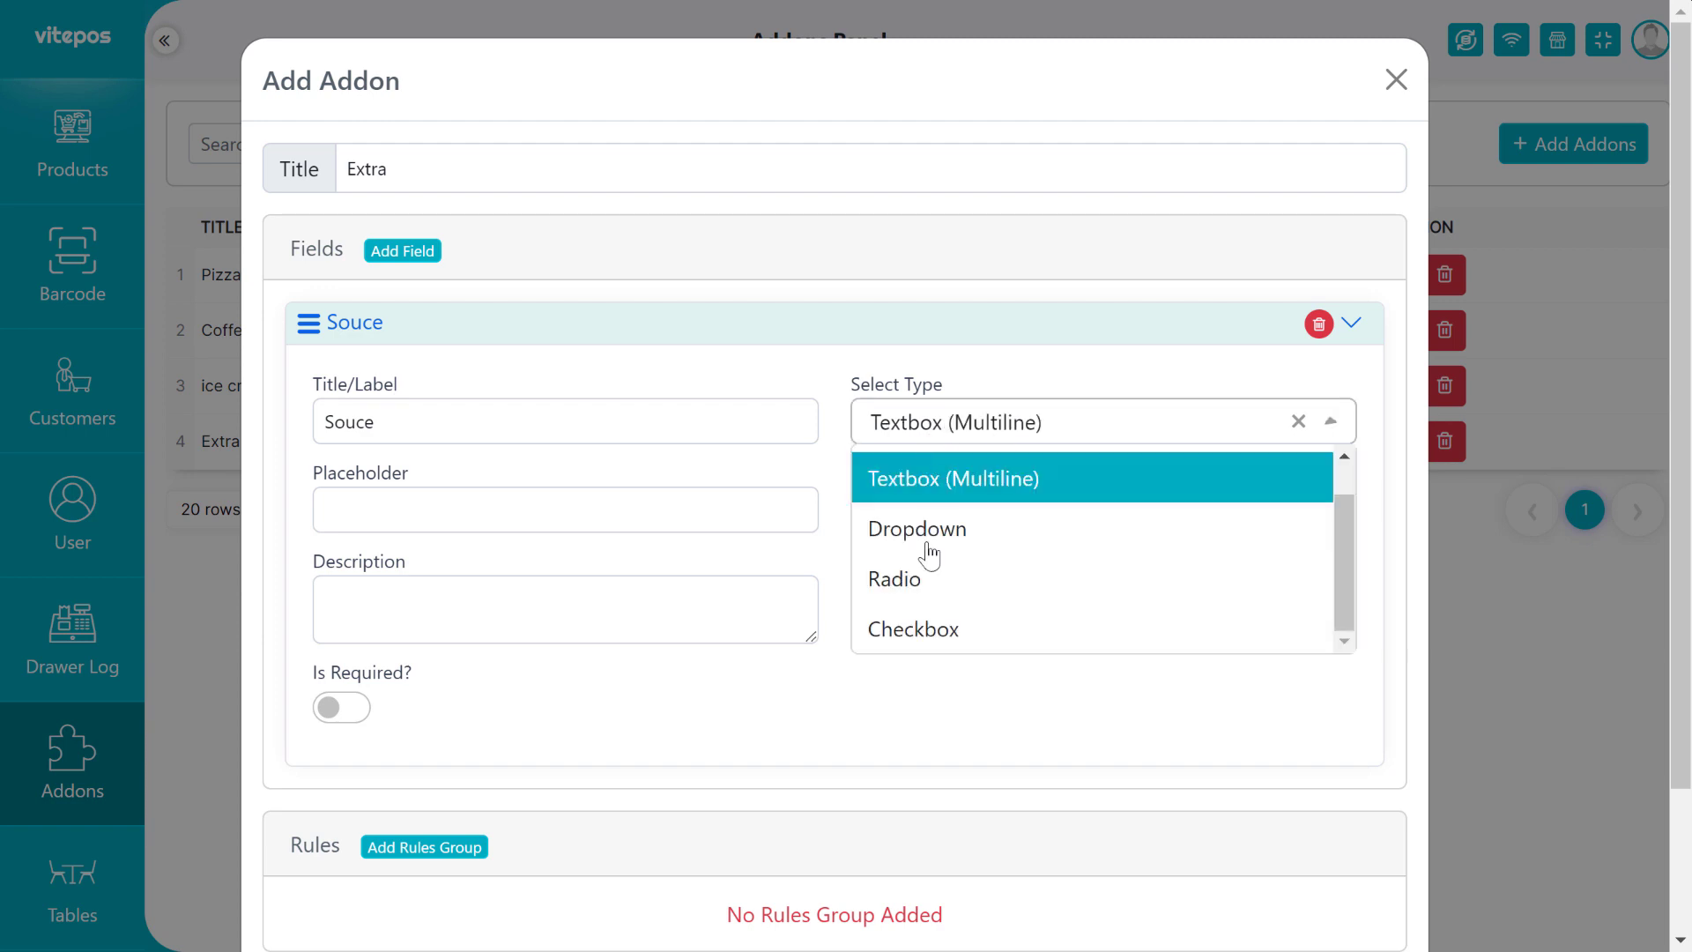
pyautogui.click(968, 537)
pyautogui.click(930, 443)
pyautogui.click(917, 578)
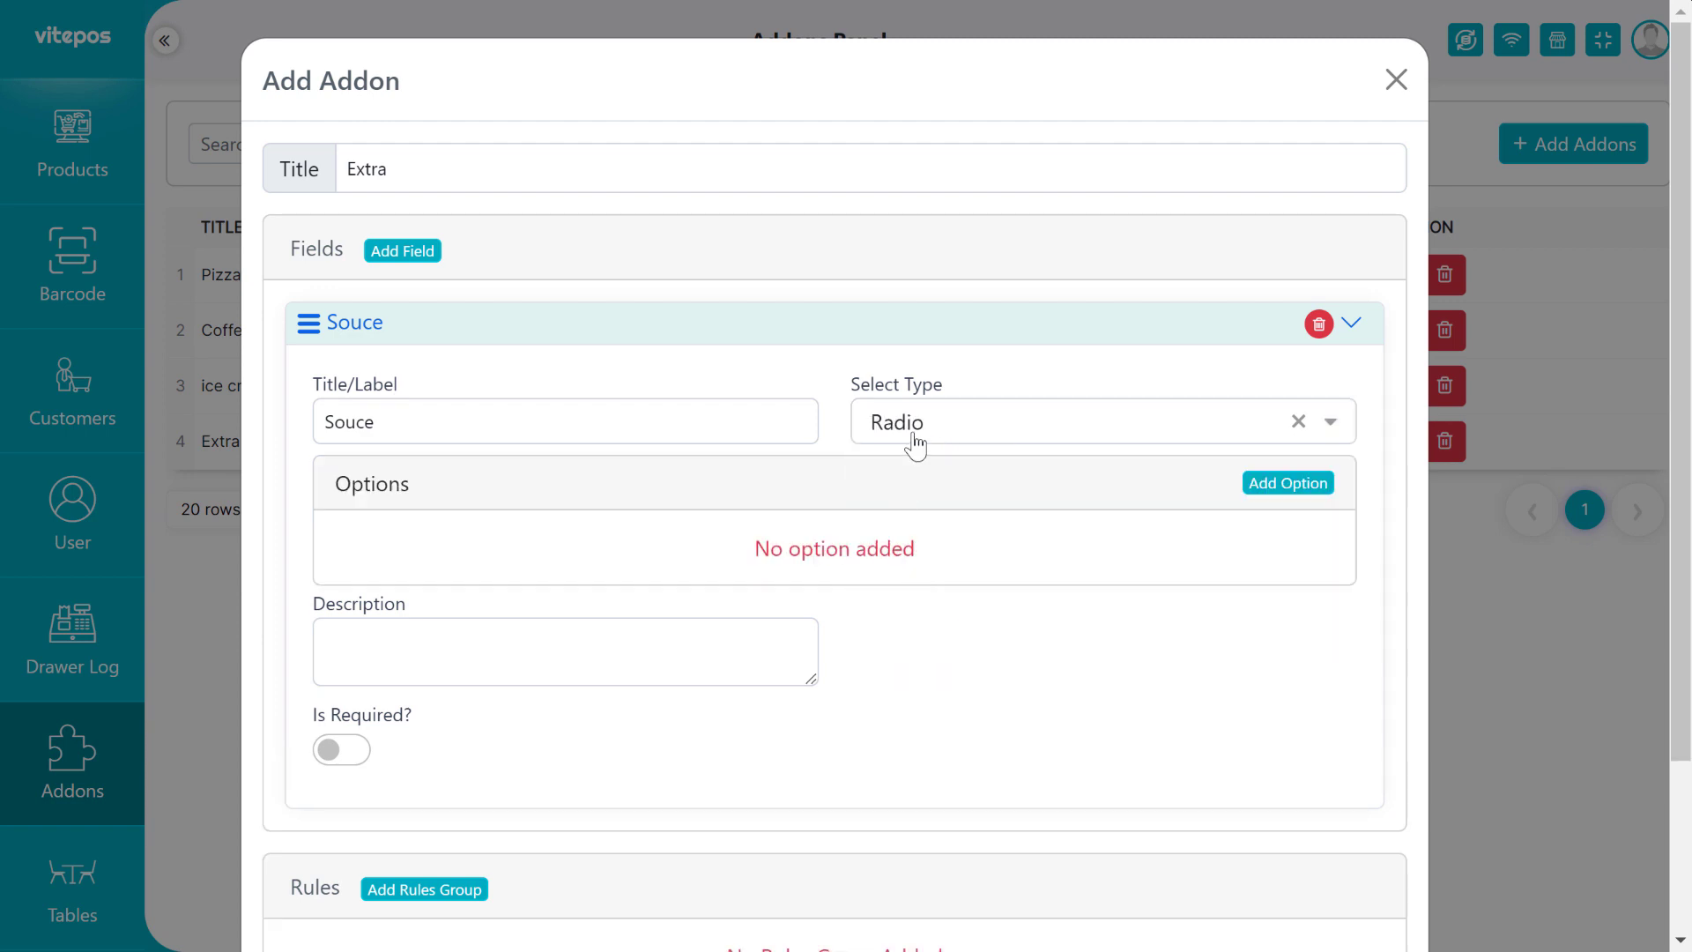
pyautogui.click(914, 442)
pyautogui.click(908, 629)
pyautogui.click(966, 436)
pyautogui.click(932, 578)
pyautogui.click(960, 436)
pyautogui.click(959, 489)
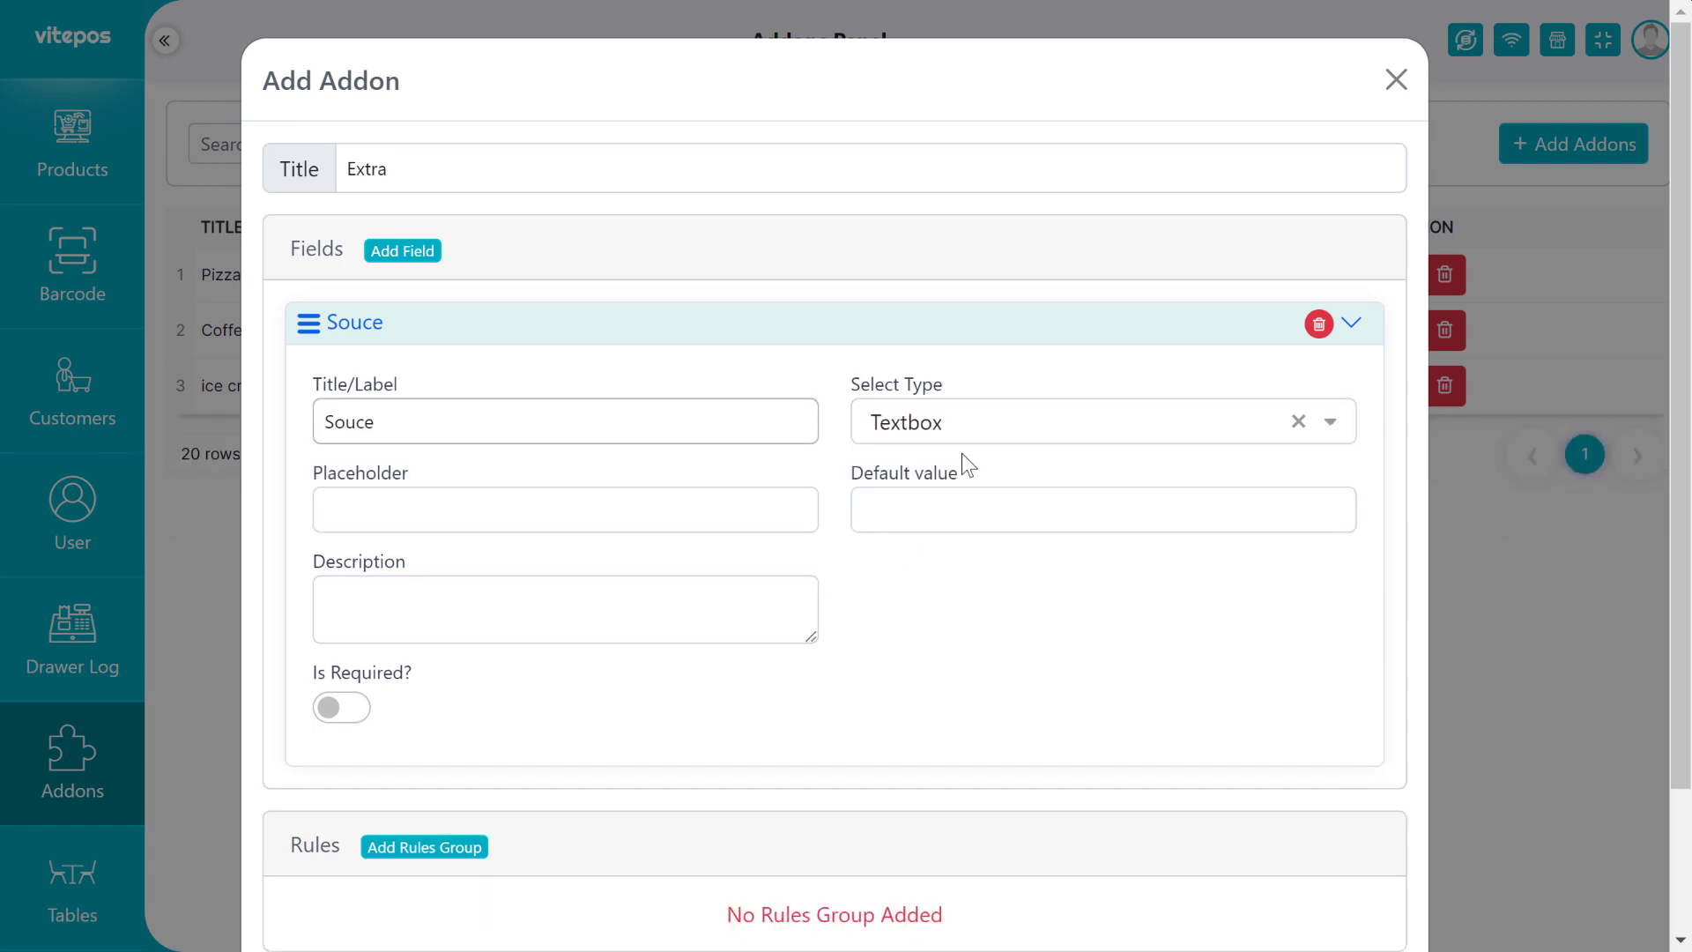
pyautogui.click(955, 438)
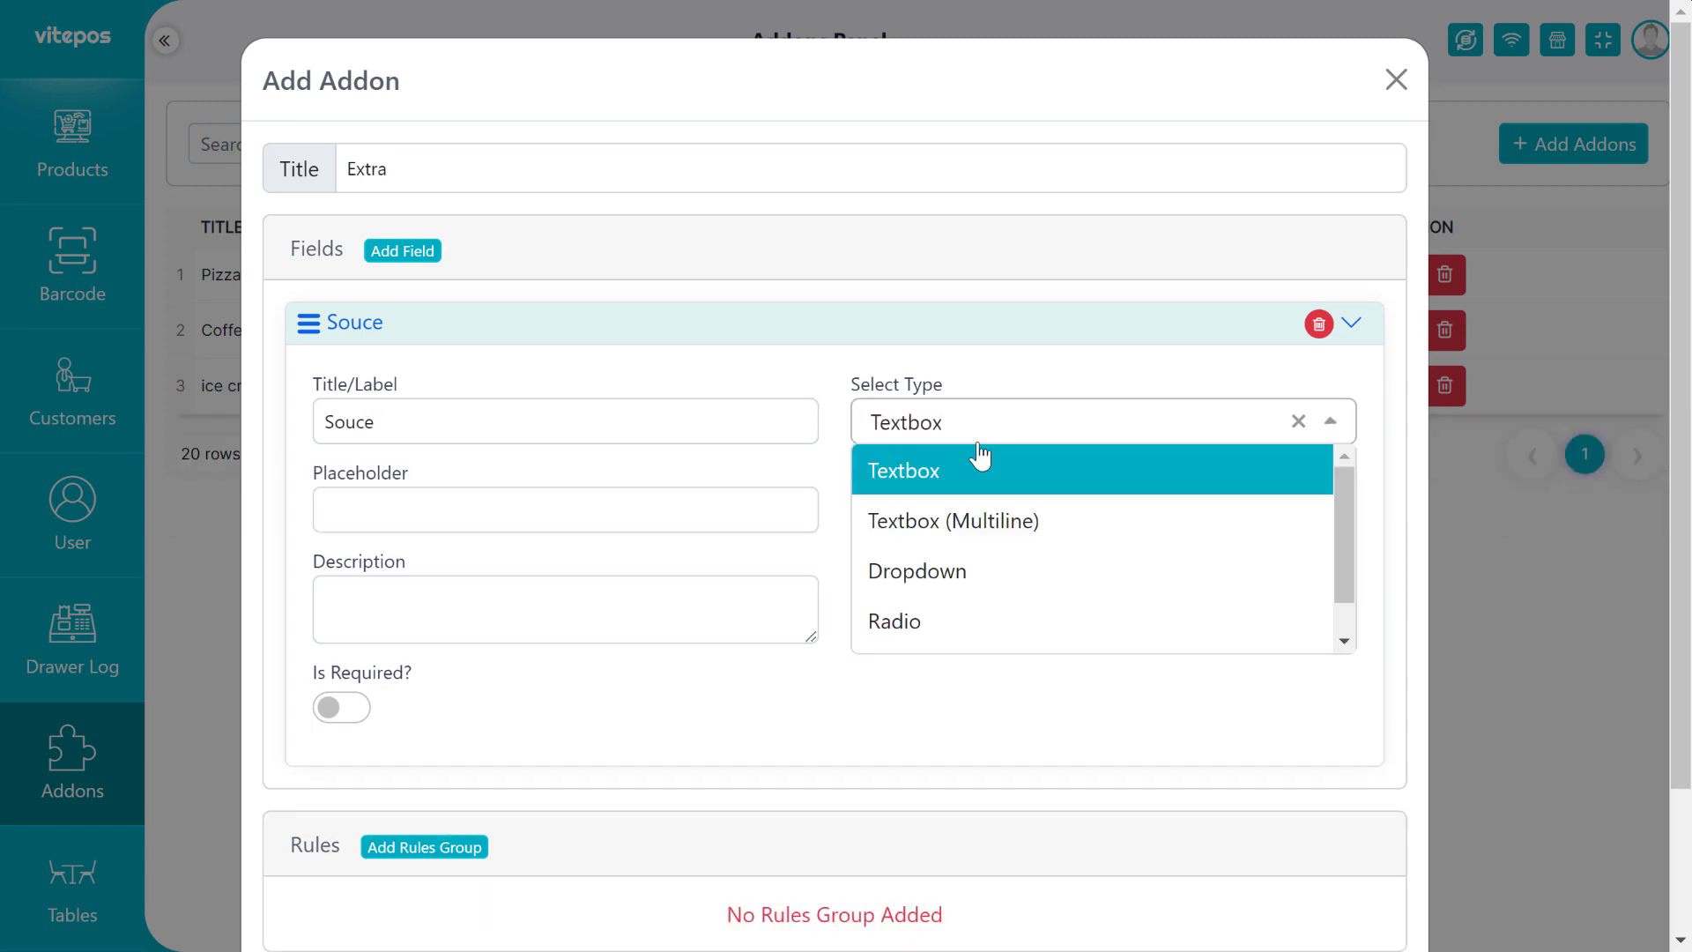
pyautogui.click(950, 629)
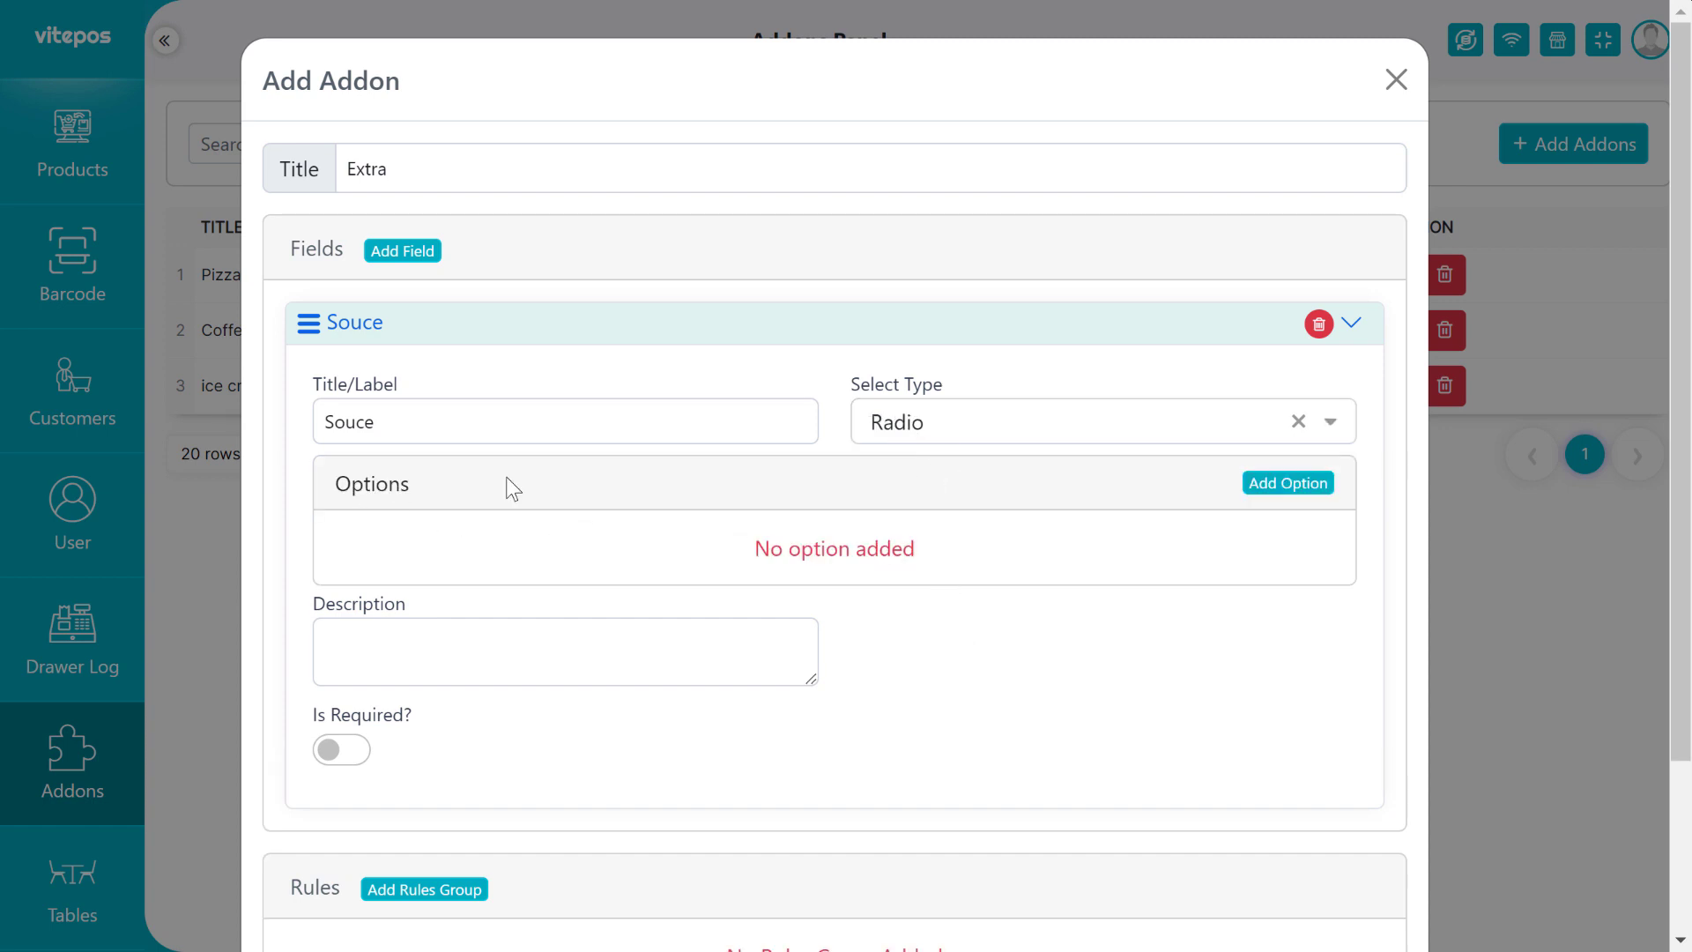
pyautogui.moveTo(337, 487); pyautogui.dragTo(416, 487)
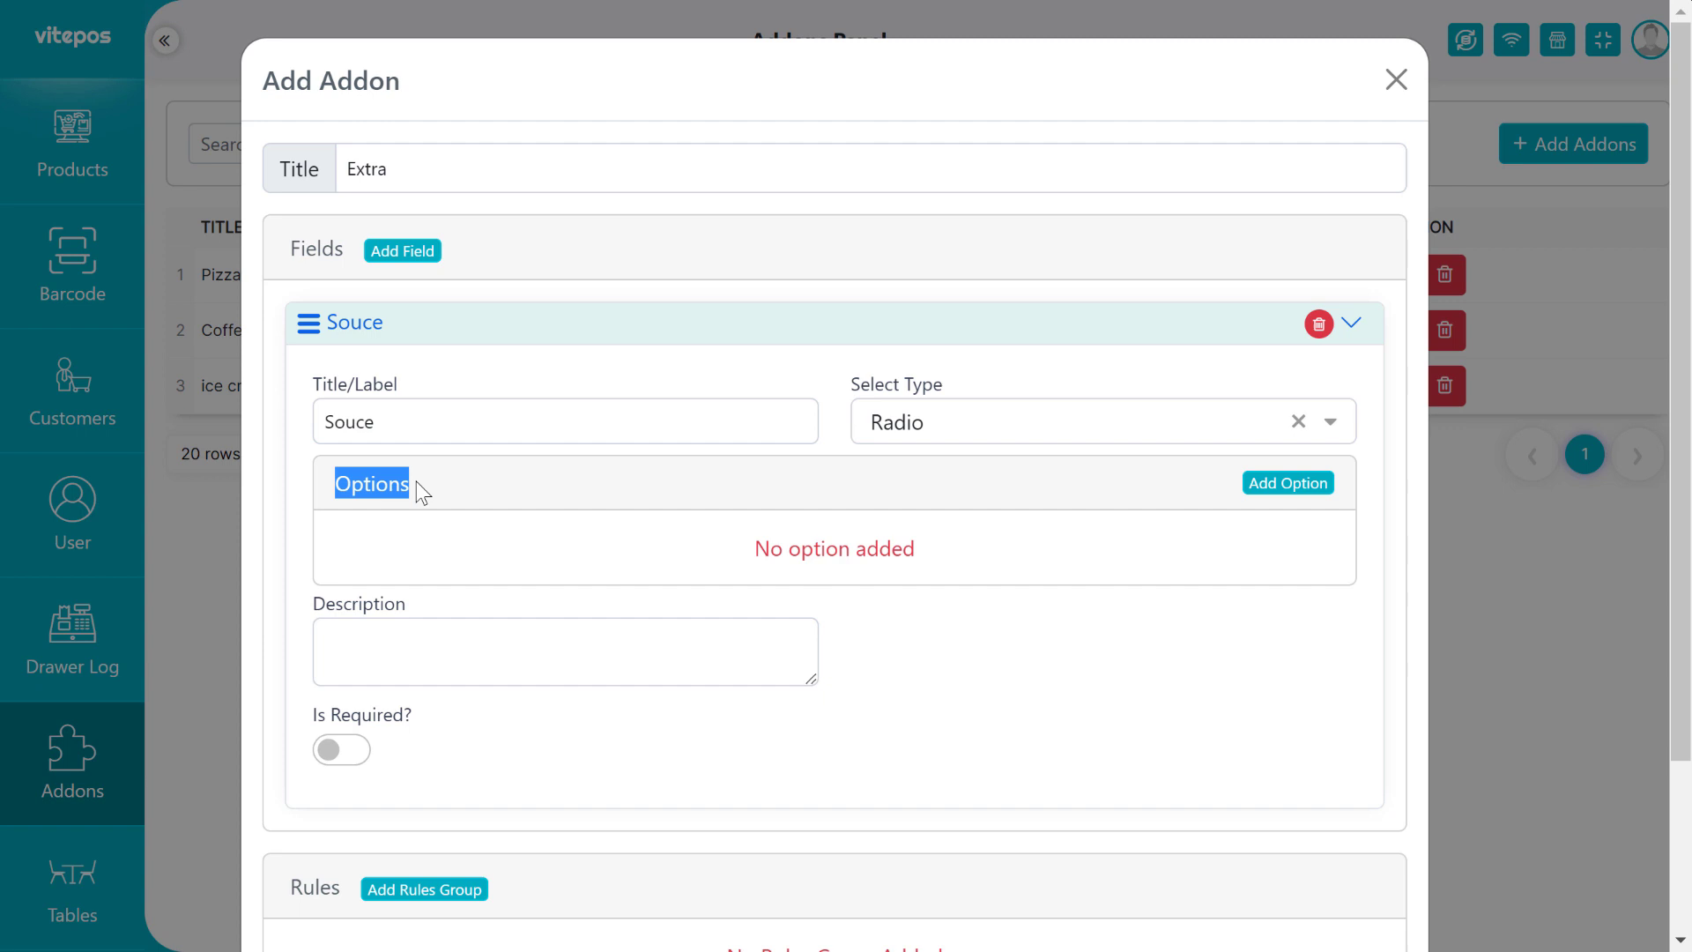
# Step: Add a preselected first option, 10 gm priced 0.50, to the Souce field
pyautogui.click(1293, 488)
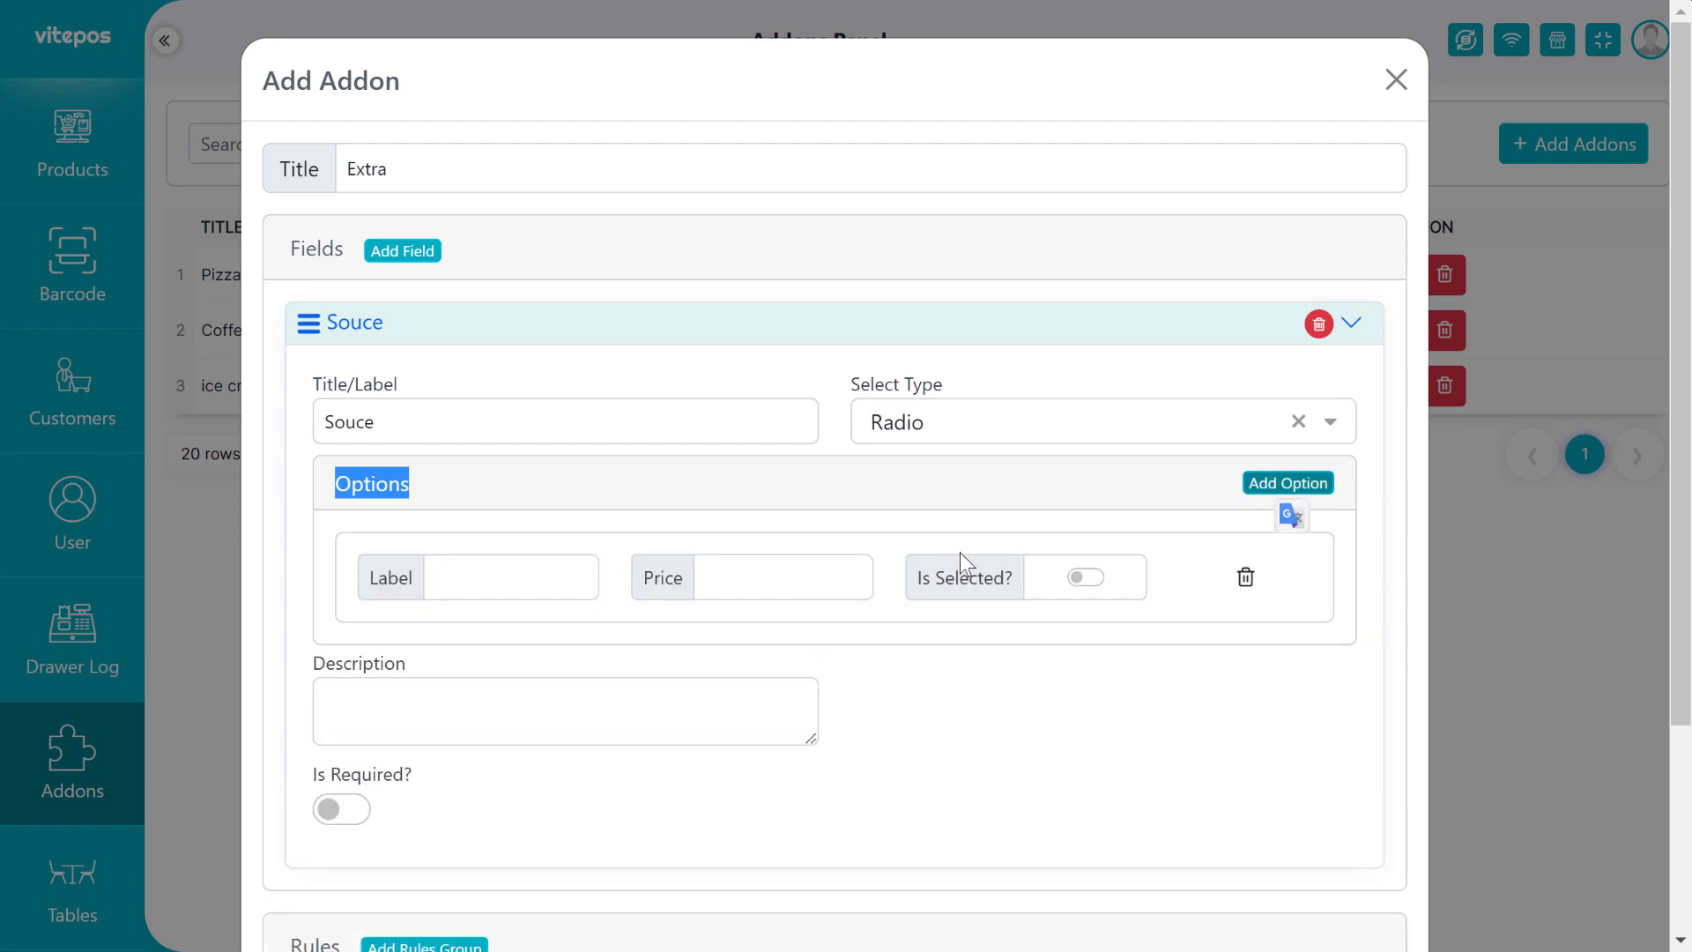
pyautogui.click(481, 578)
pyautogui.write('10')
pyautogui.press('Down')
pyautogui.press('Return')
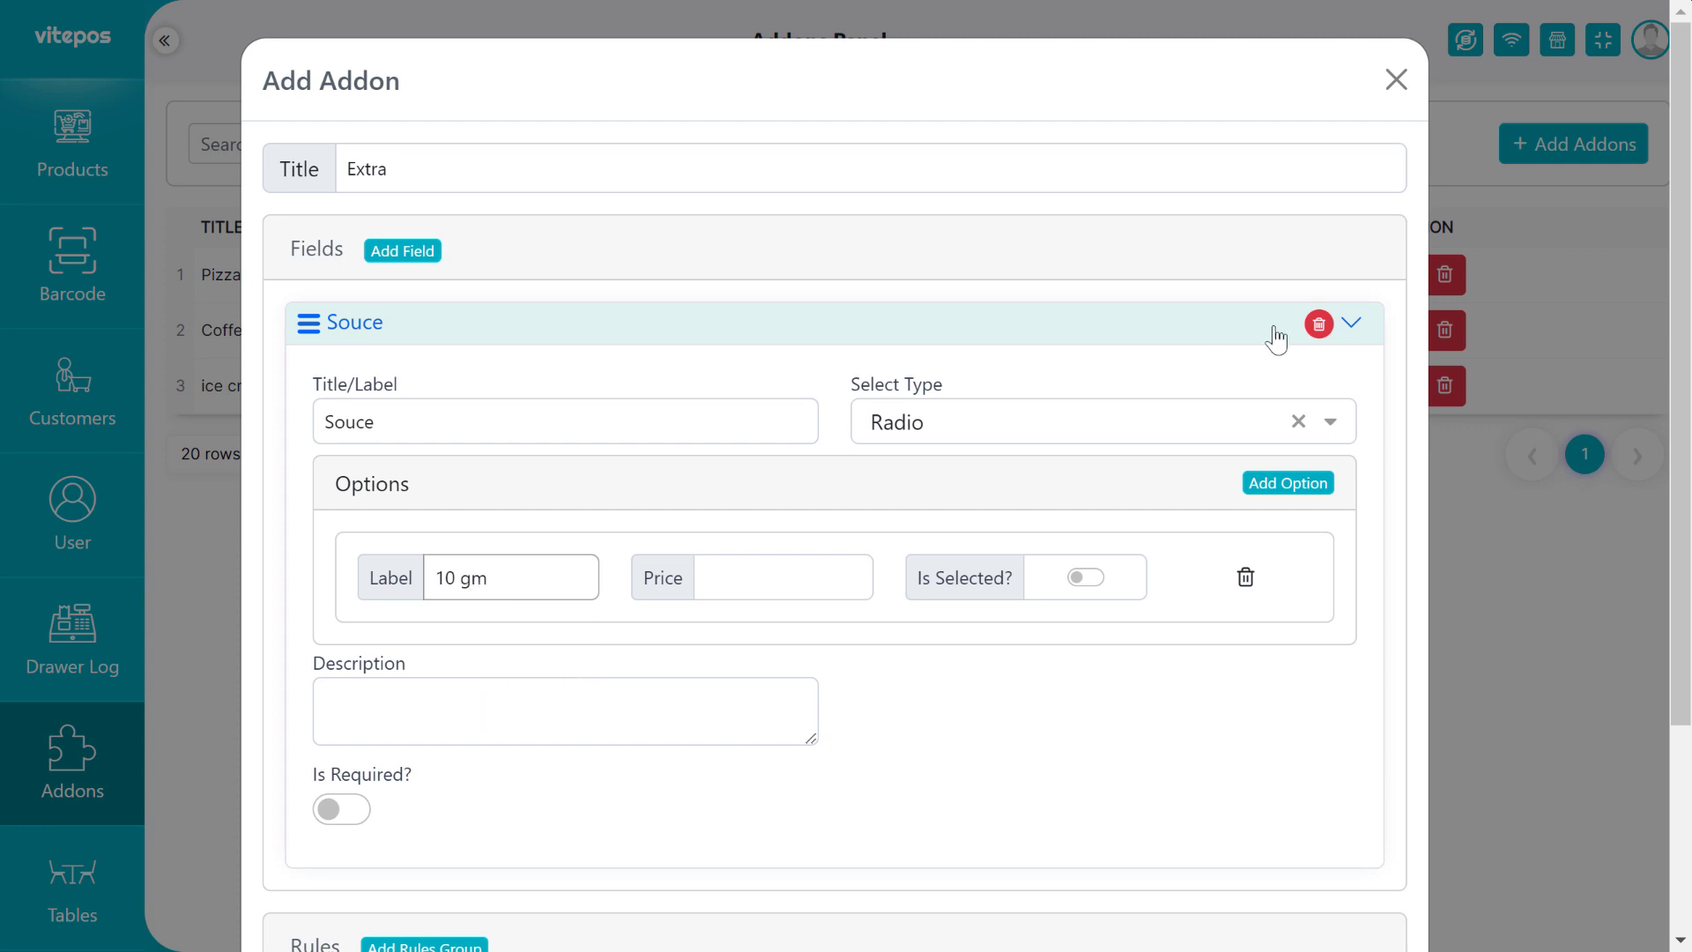
pyautogui.click(849, 585)
pyautogui.write('0.50')
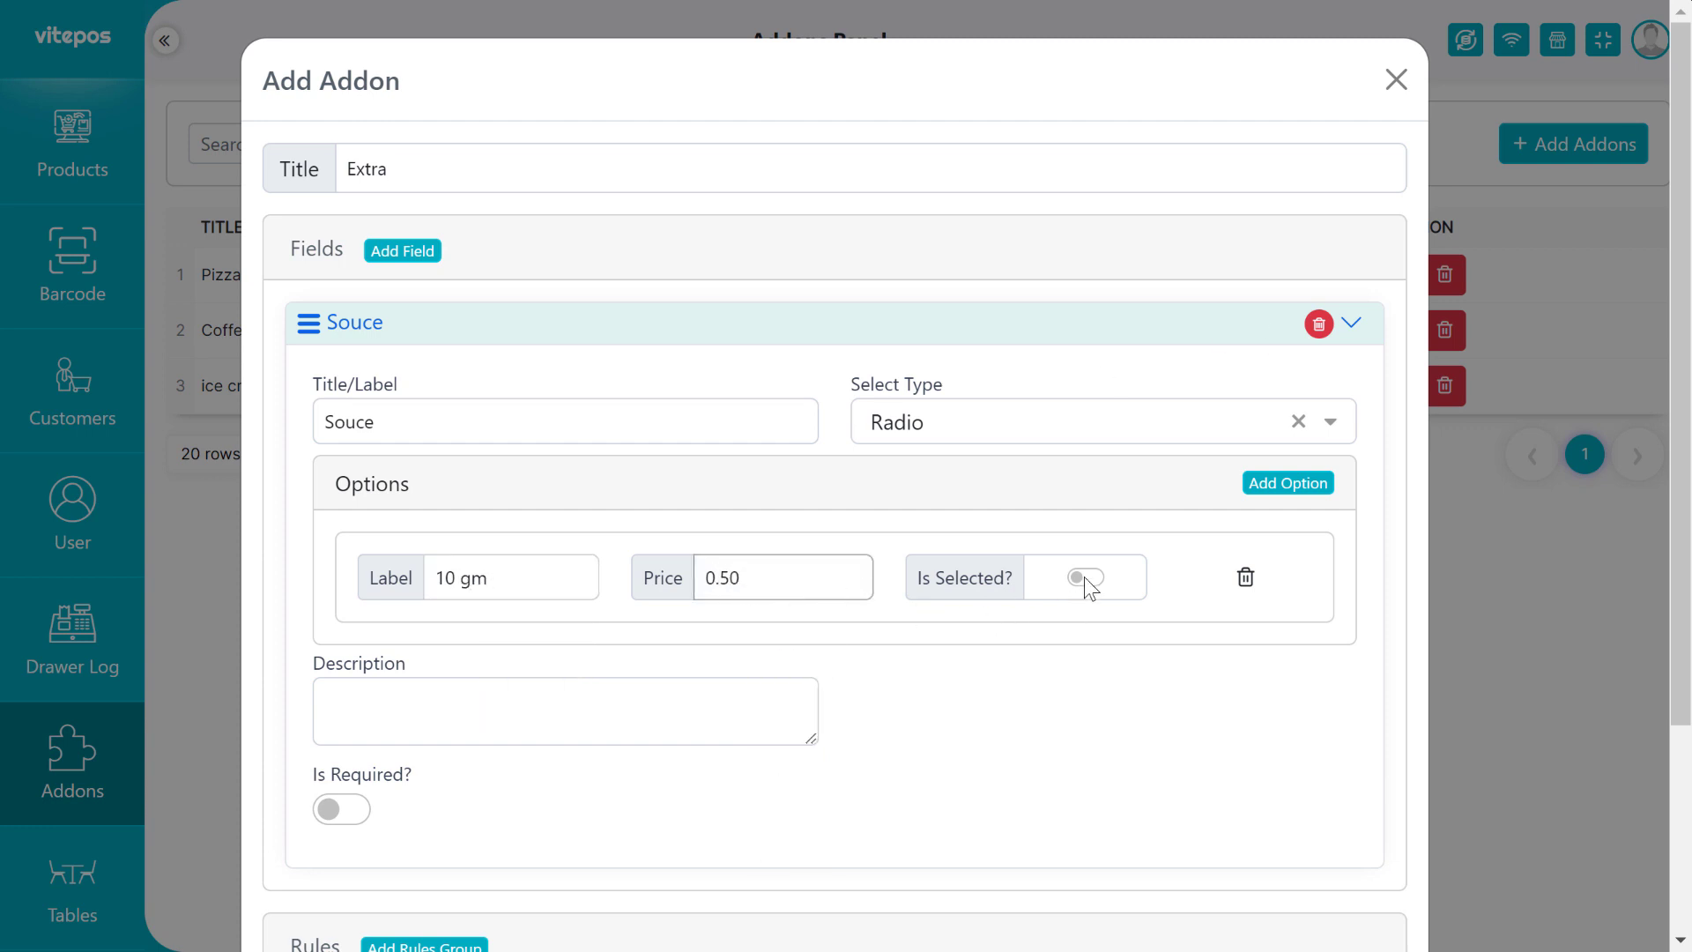
pyautogui.click(1097, 579)
# Step: Add a second Souce option, 20 gm priced 1
pyautogui.click(1290, 489)
pyautogui.click(510, 702)
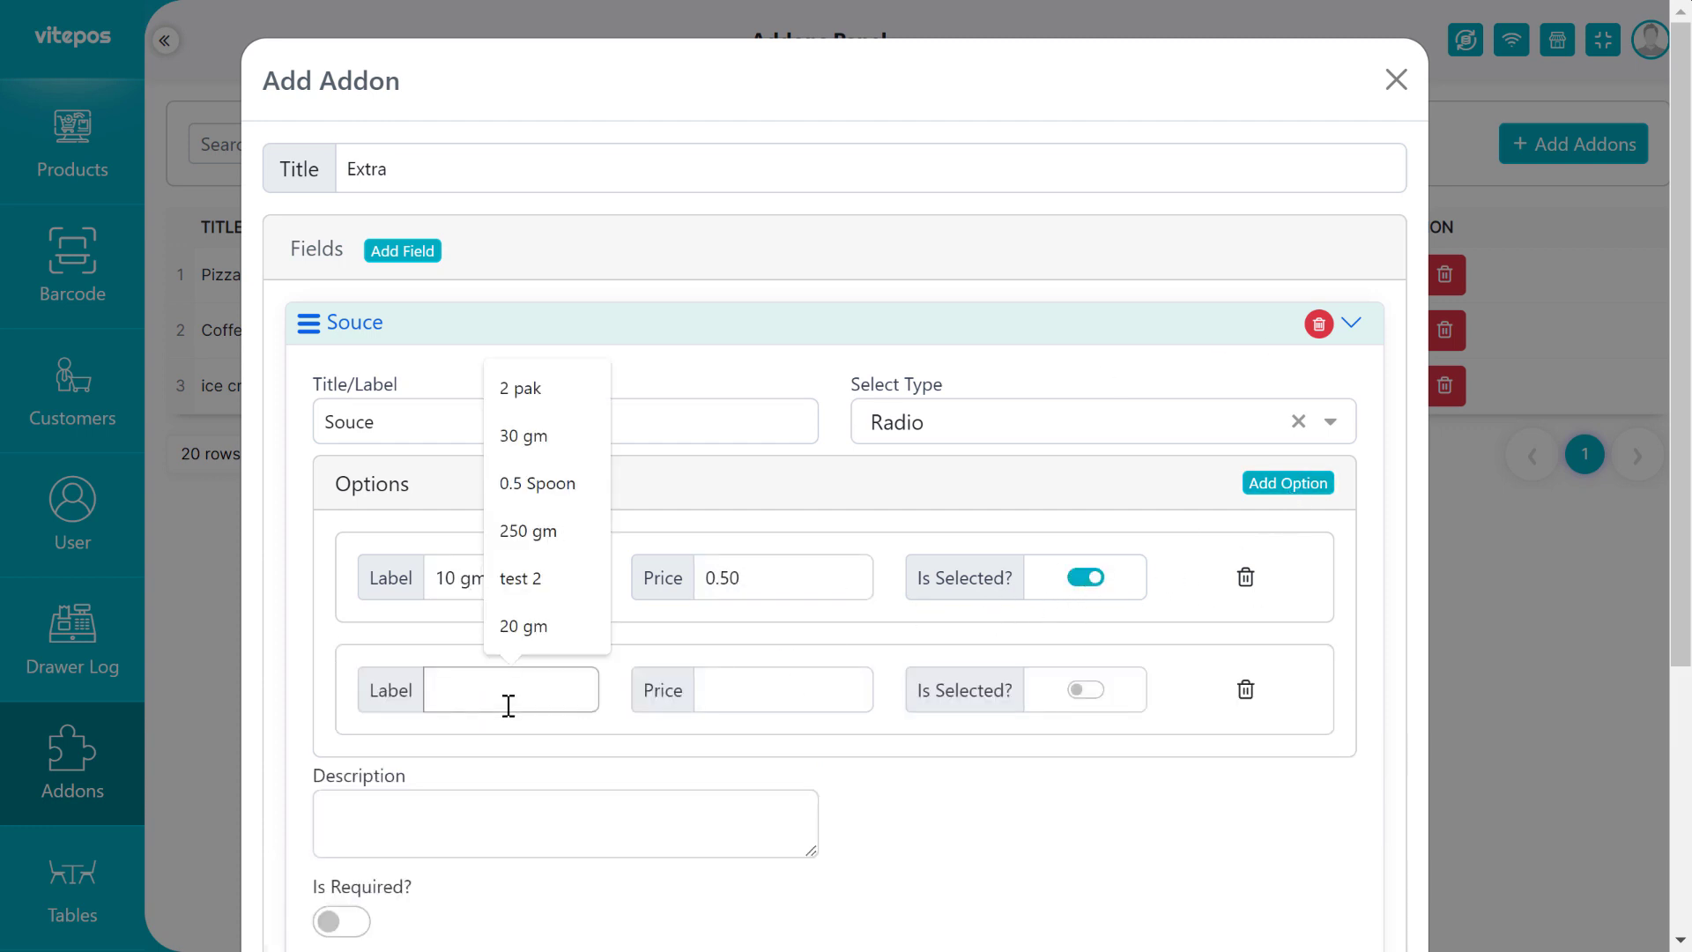
pyautogui.write('20')
pyautogui.press('Down')
pyautogui.press('Return')
pyautogui.click(766, 698)
pyautogui.write('1')
# Step: Make the Souce field required
pyautogui.scroll(-3, 862, 705)
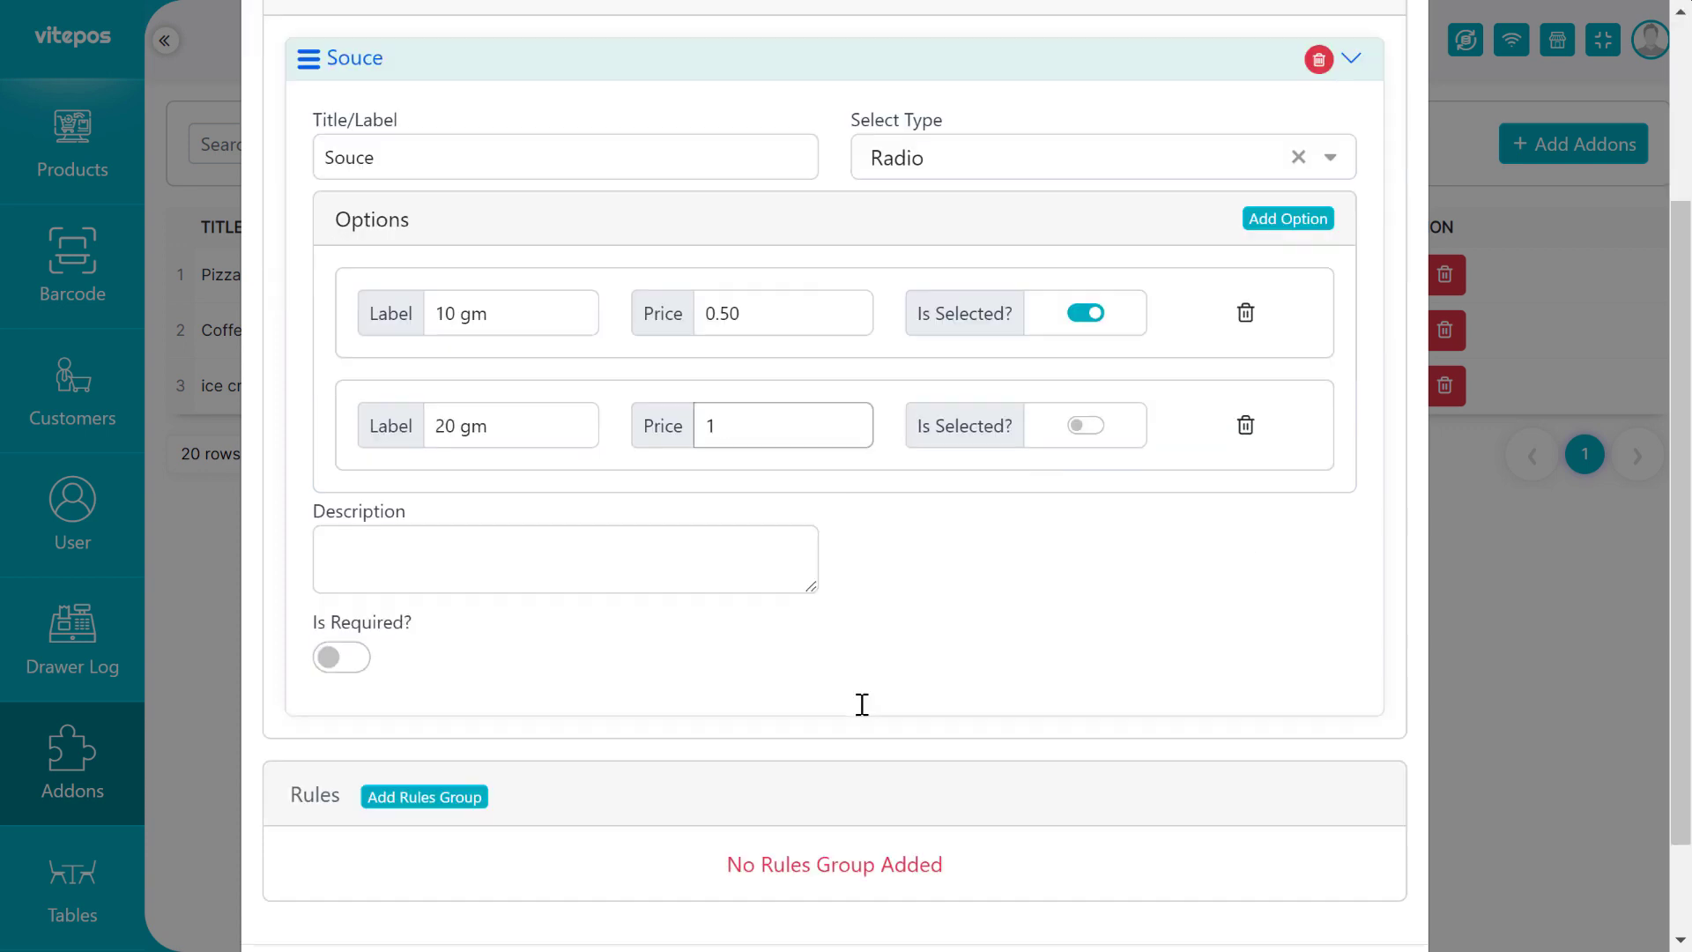
pyautogui.click(343, 534)
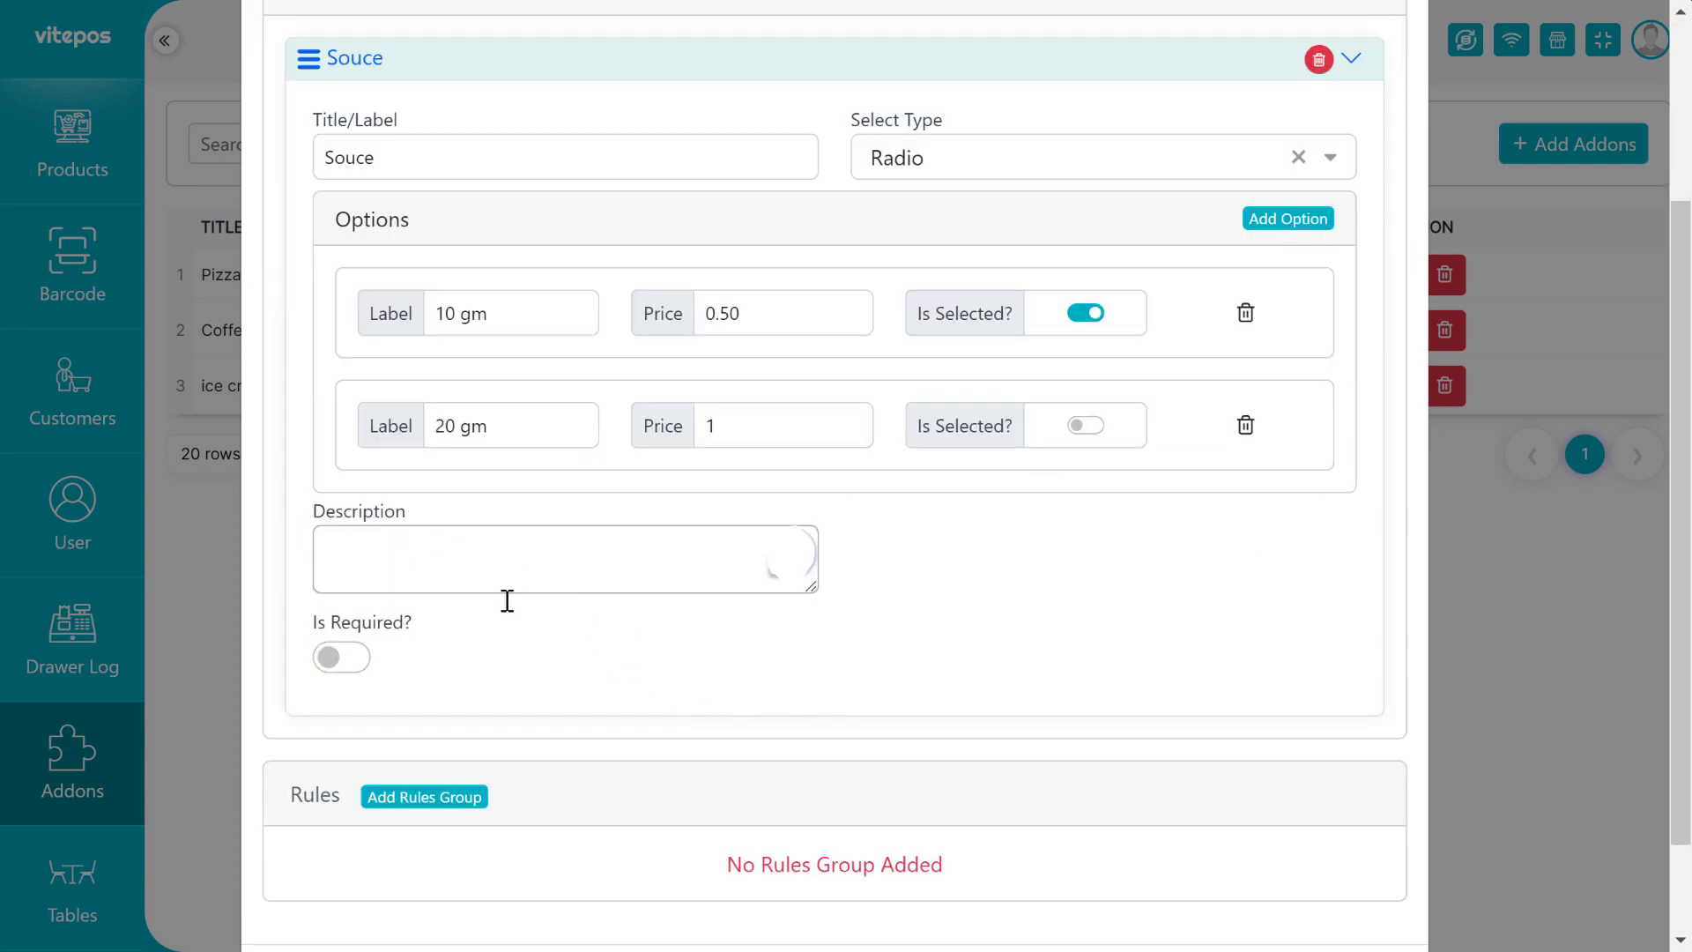
pyautogui.click(578, 648)
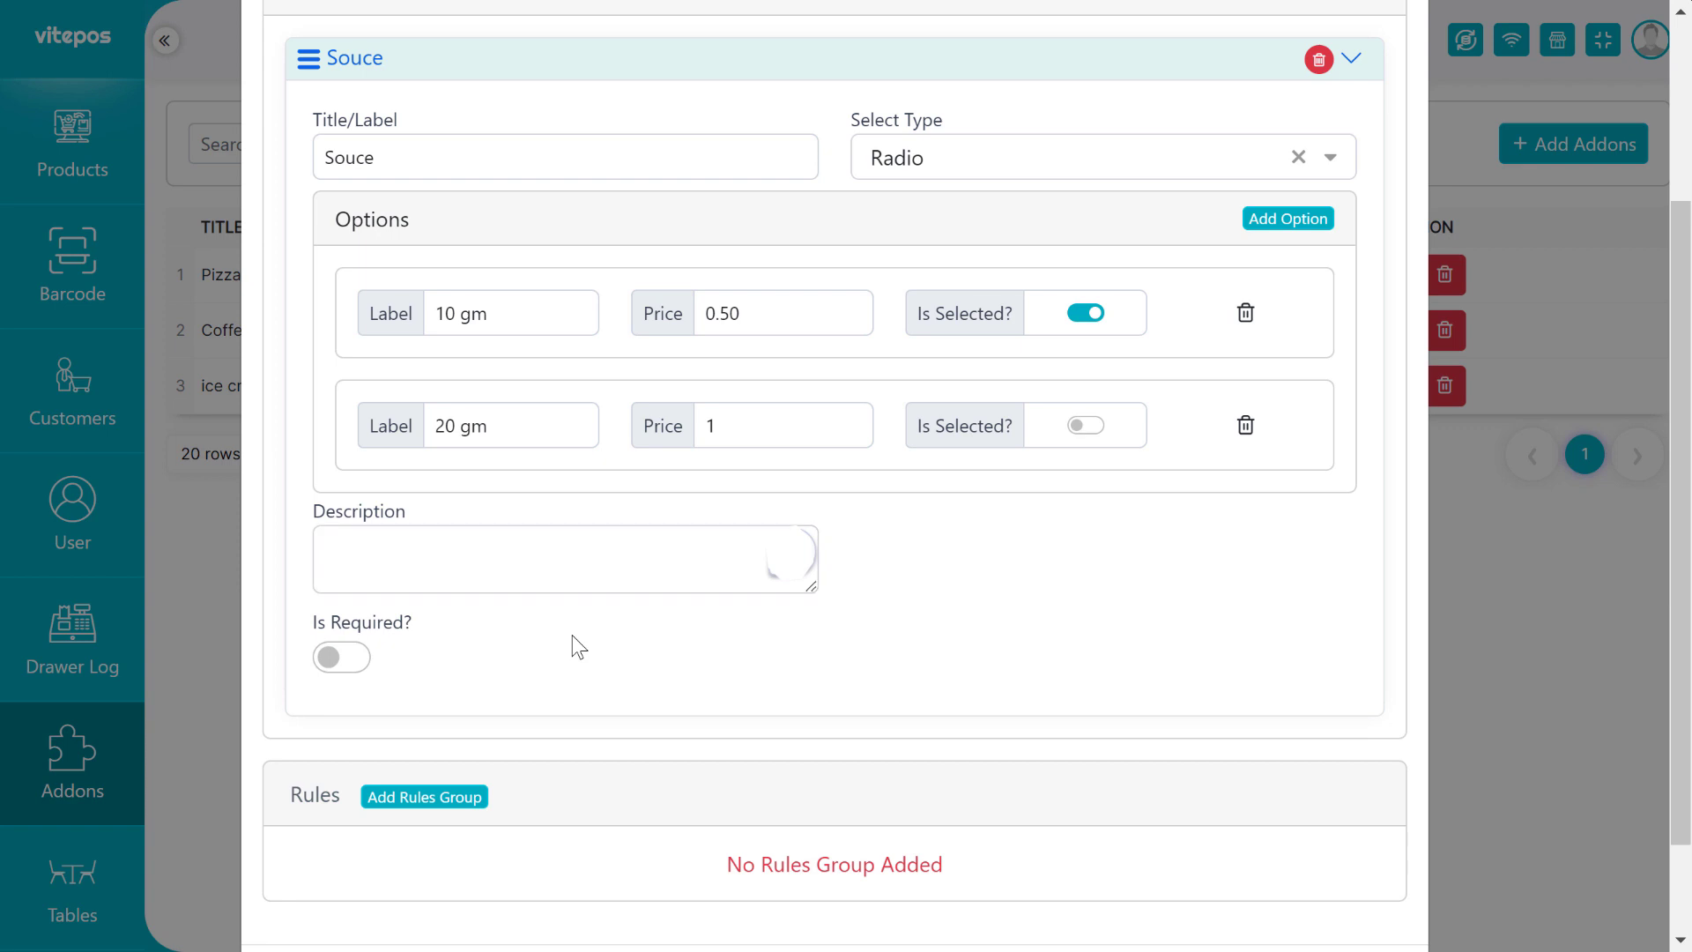
pyautogui.click(357, 661)
pyautogui.scroll(3, 393, 667)
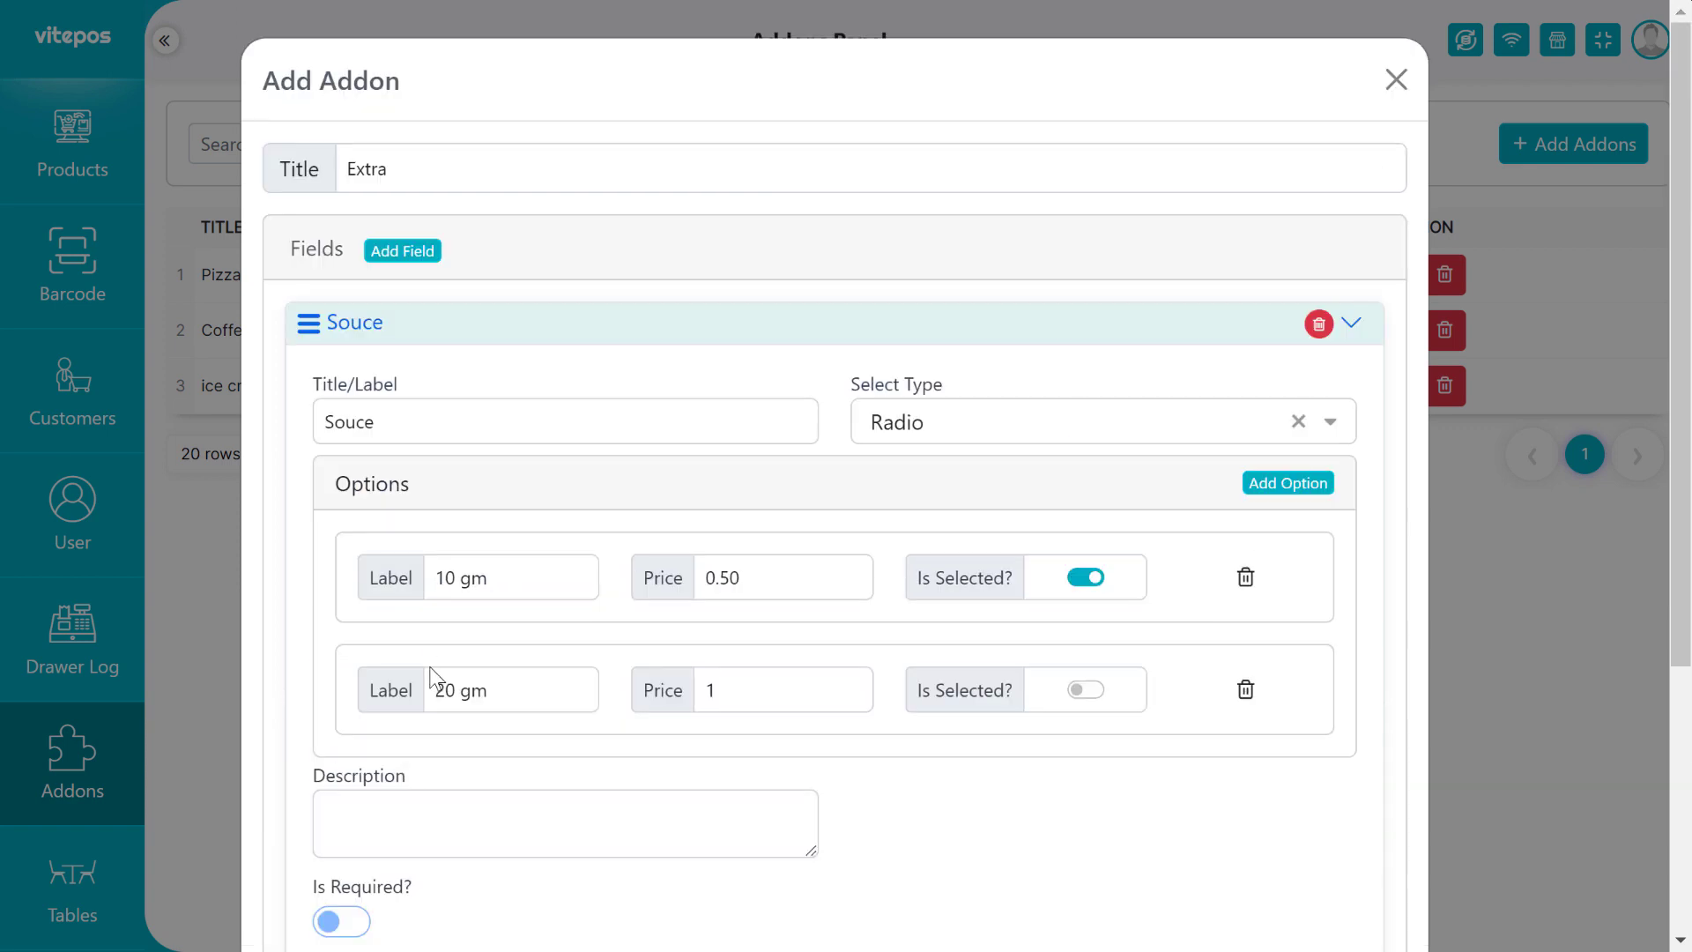
pyautogui.scroll(-3, 427, 685)
pyautogui.scroll(2, 432, 668)
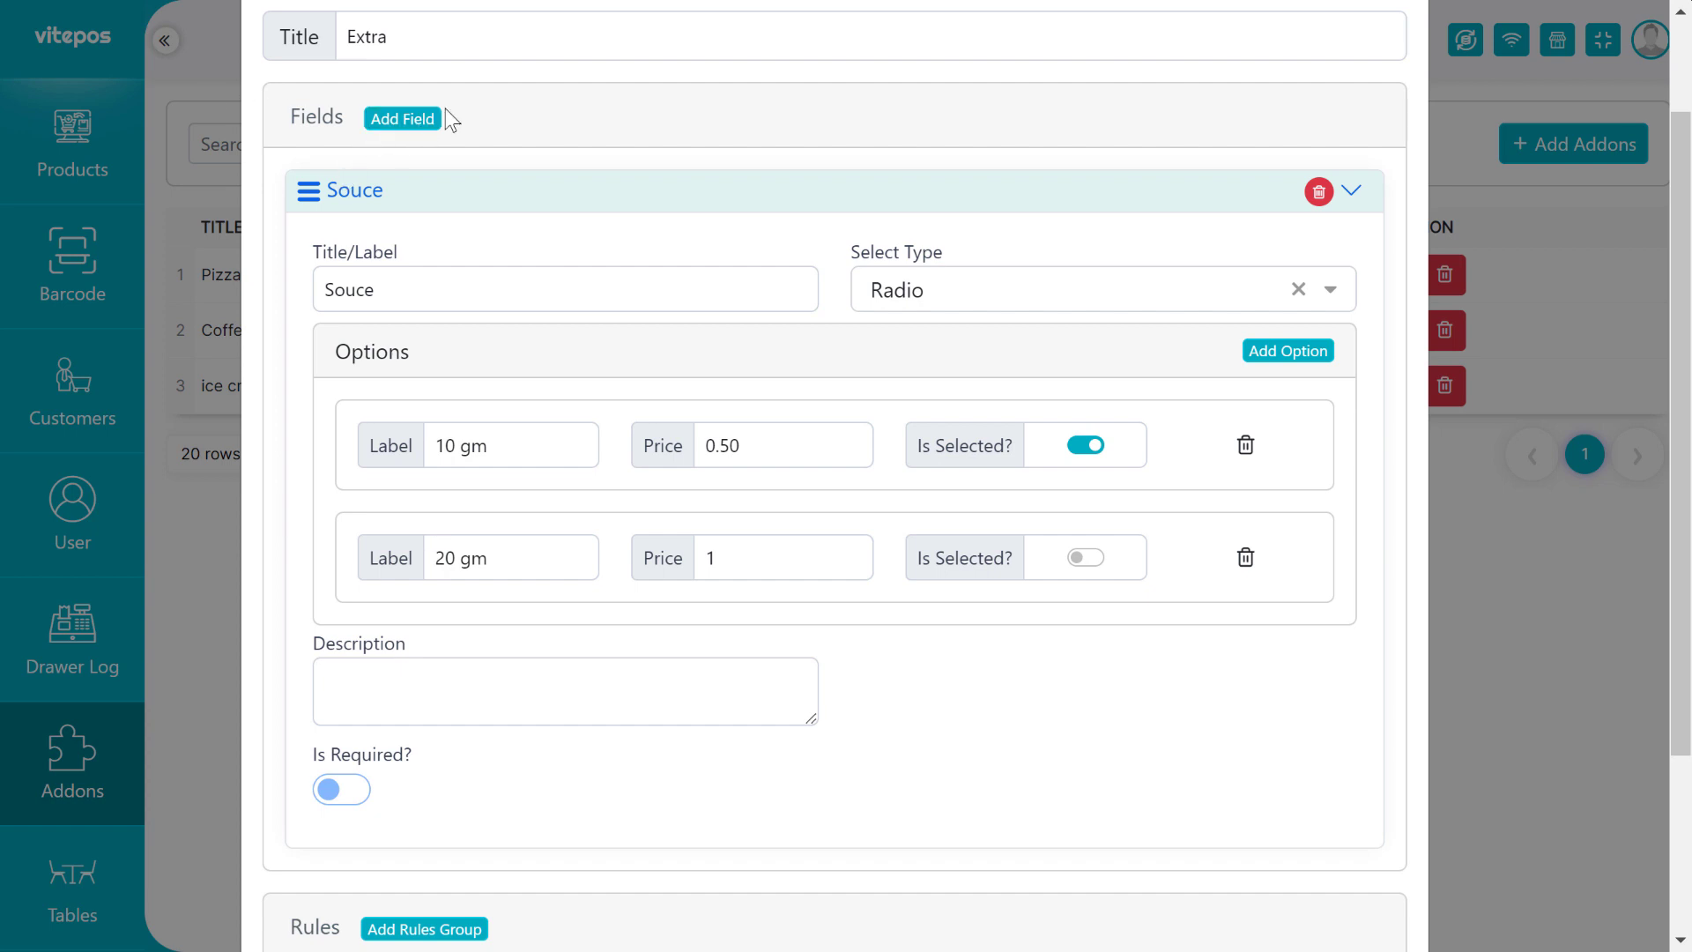
# Step: Add a new field named Mayonnaise with the Dropdown type
pyautogui.click(398, 119)
pyautogui.scroll(-5, 437, 389)
pyautogui.click(415, 568)
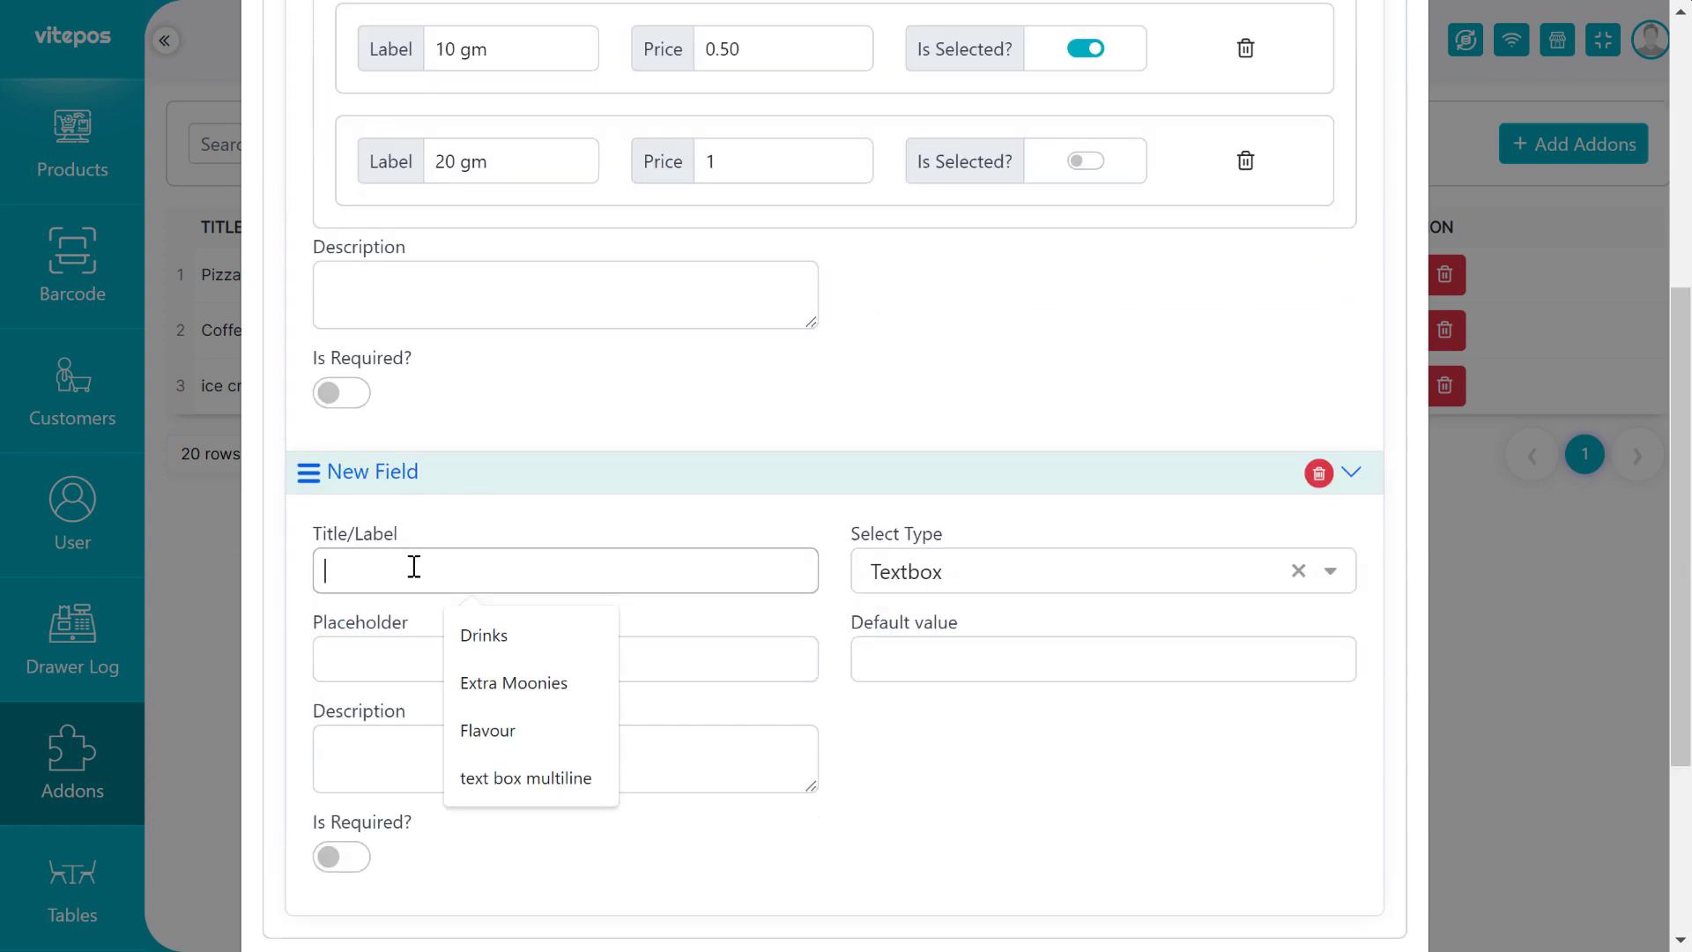
pyautogui.write('mayonnaiseM')
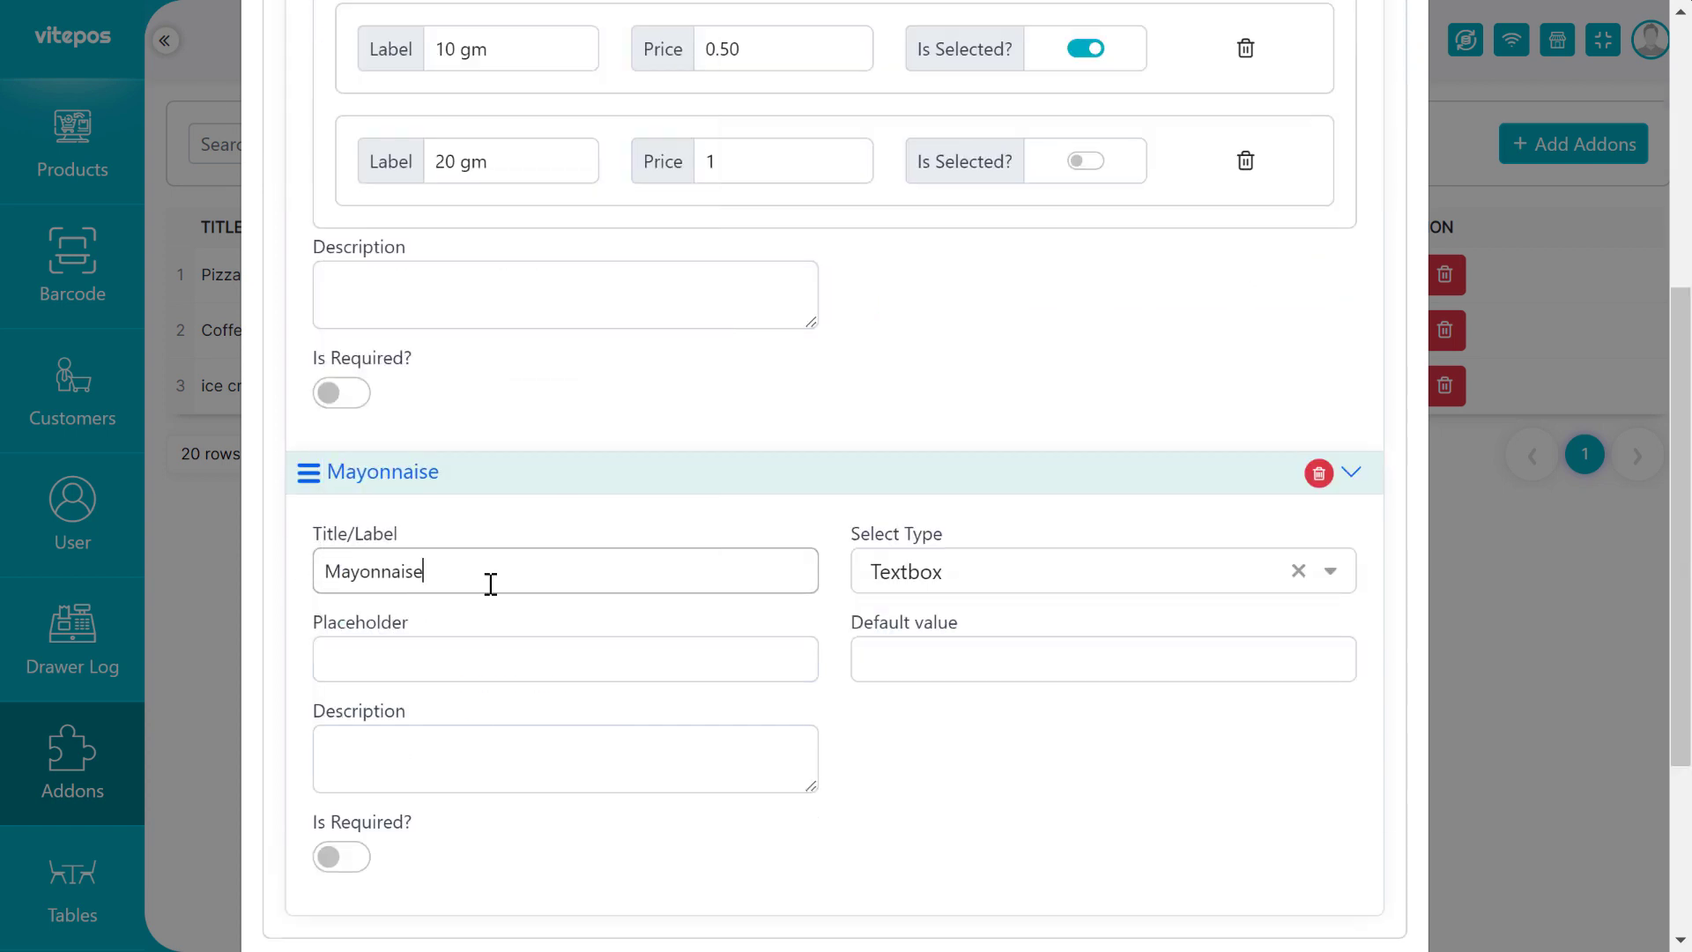
pyautogui.click(996, 589)
pyautogui.click(956, 686)
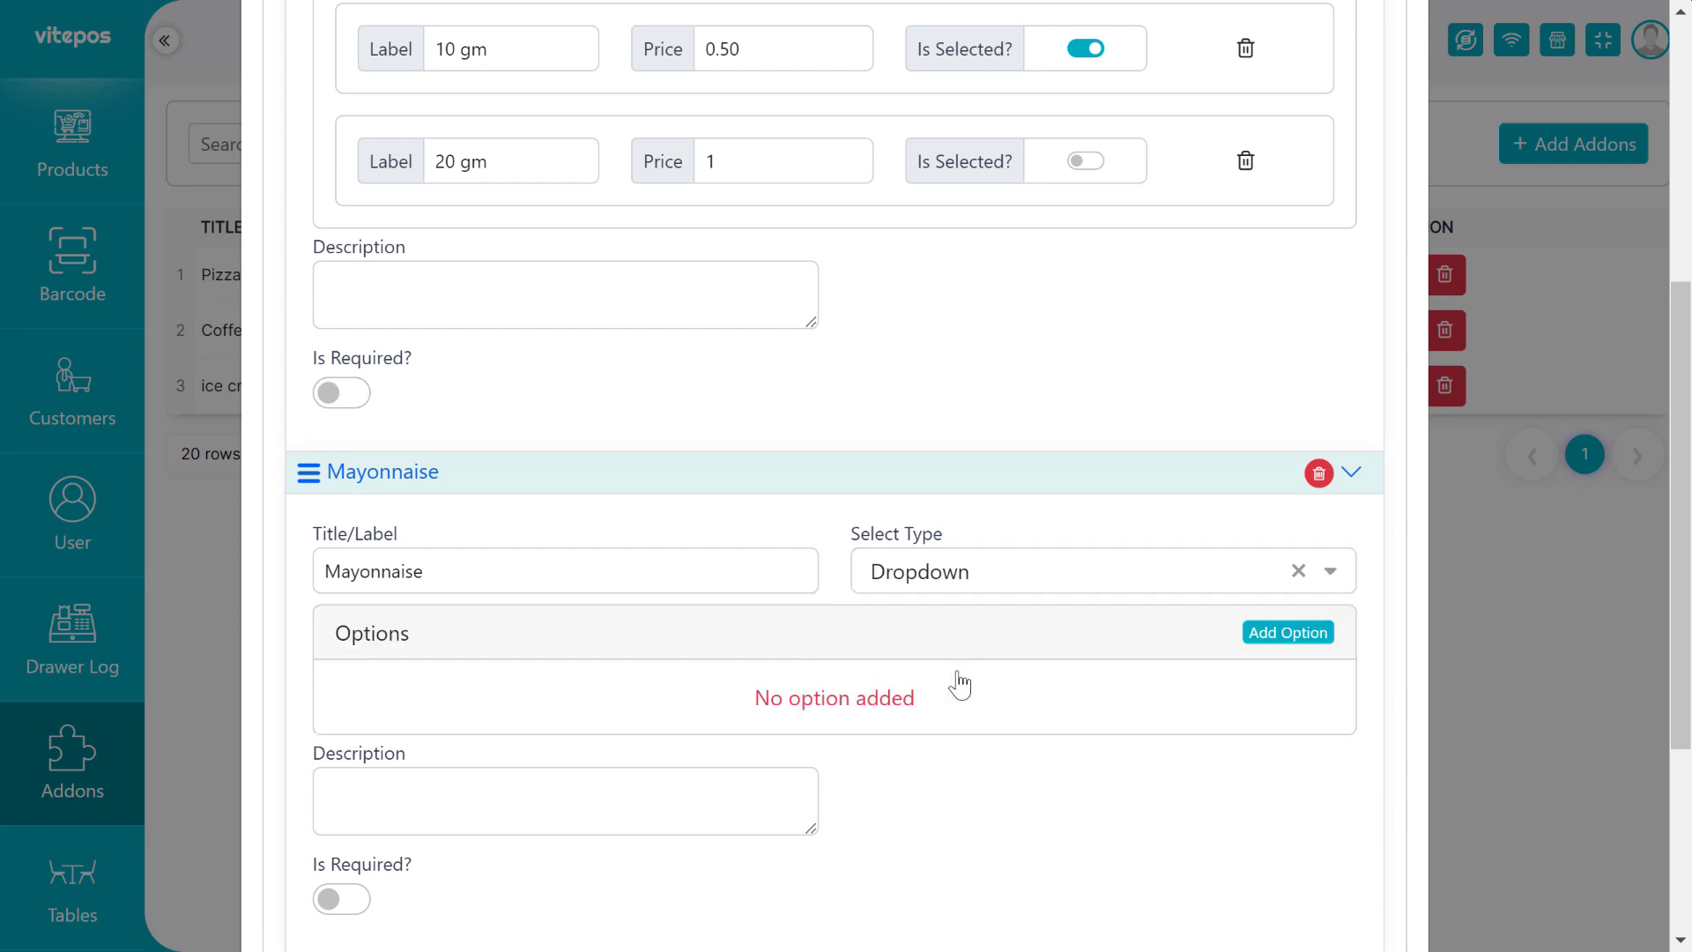
# Step: Give Mayonnaise a first option, 10 gm priced 1
pyautogui.click(1283, 641)
pyautogui.click(480, 728)
pyautogui.write('10 gm')
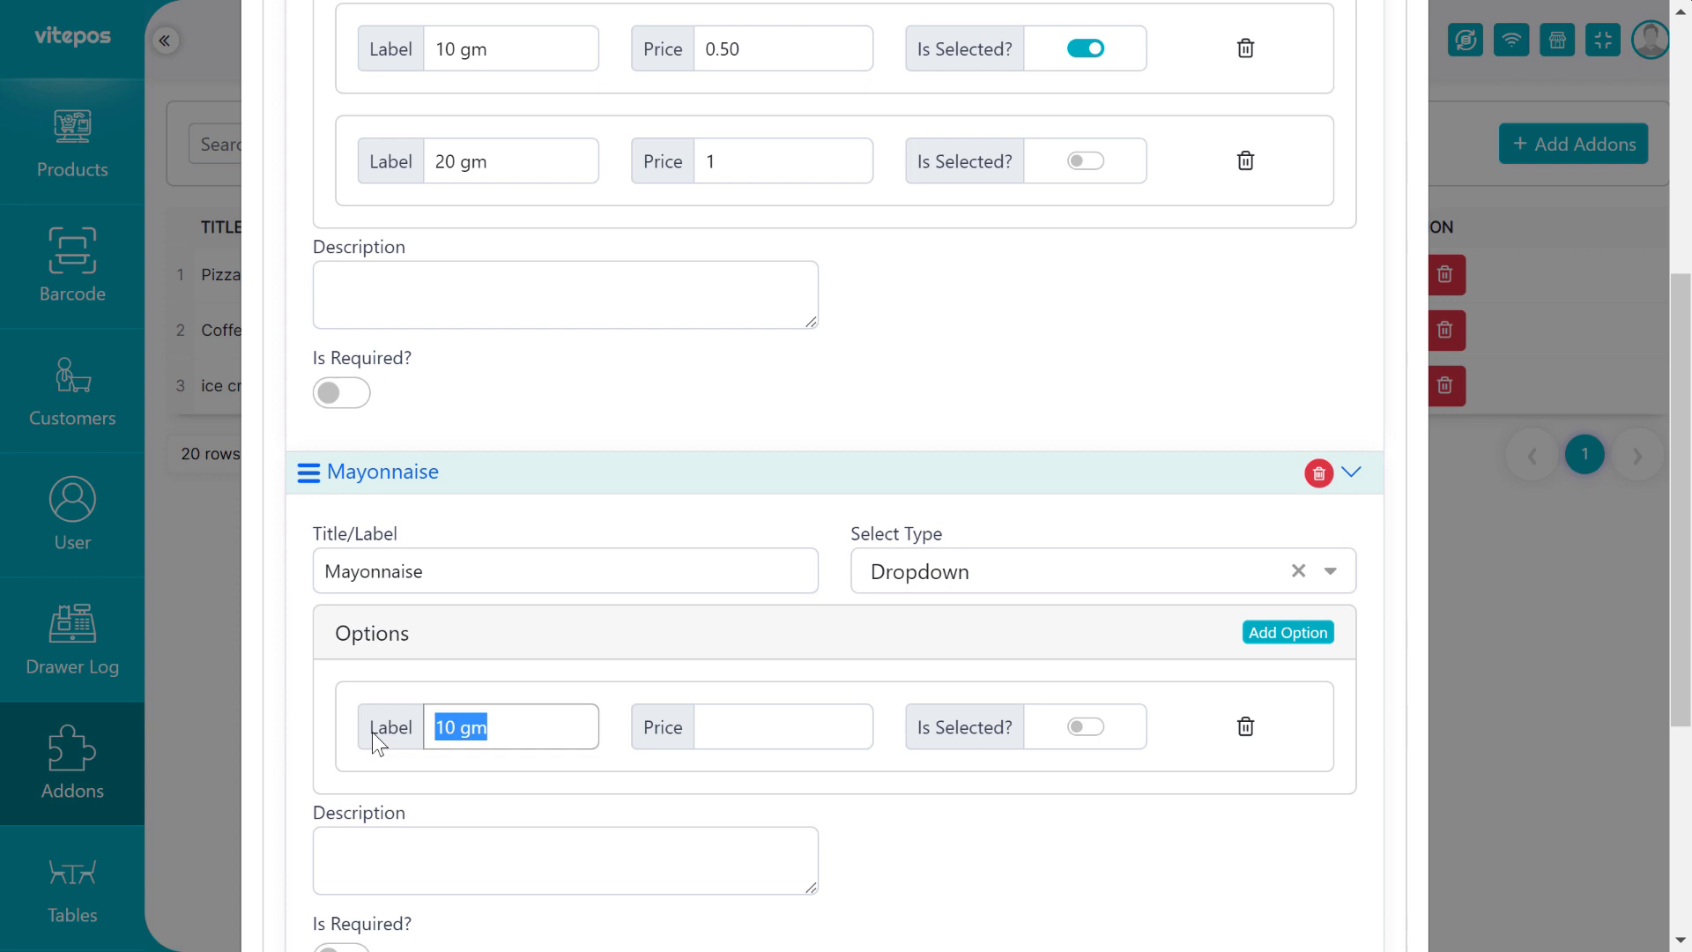
pyautogui.press('BackSpace')
pyautogui.press('BackSpace')
pyautogui.write('10 gm')
pyautogui.click(737, 730)
pyautogui.write('1')
# Step: Add a second Mayonnaise option, 20 gm priced 2
pyautogui.click(1287, 633)
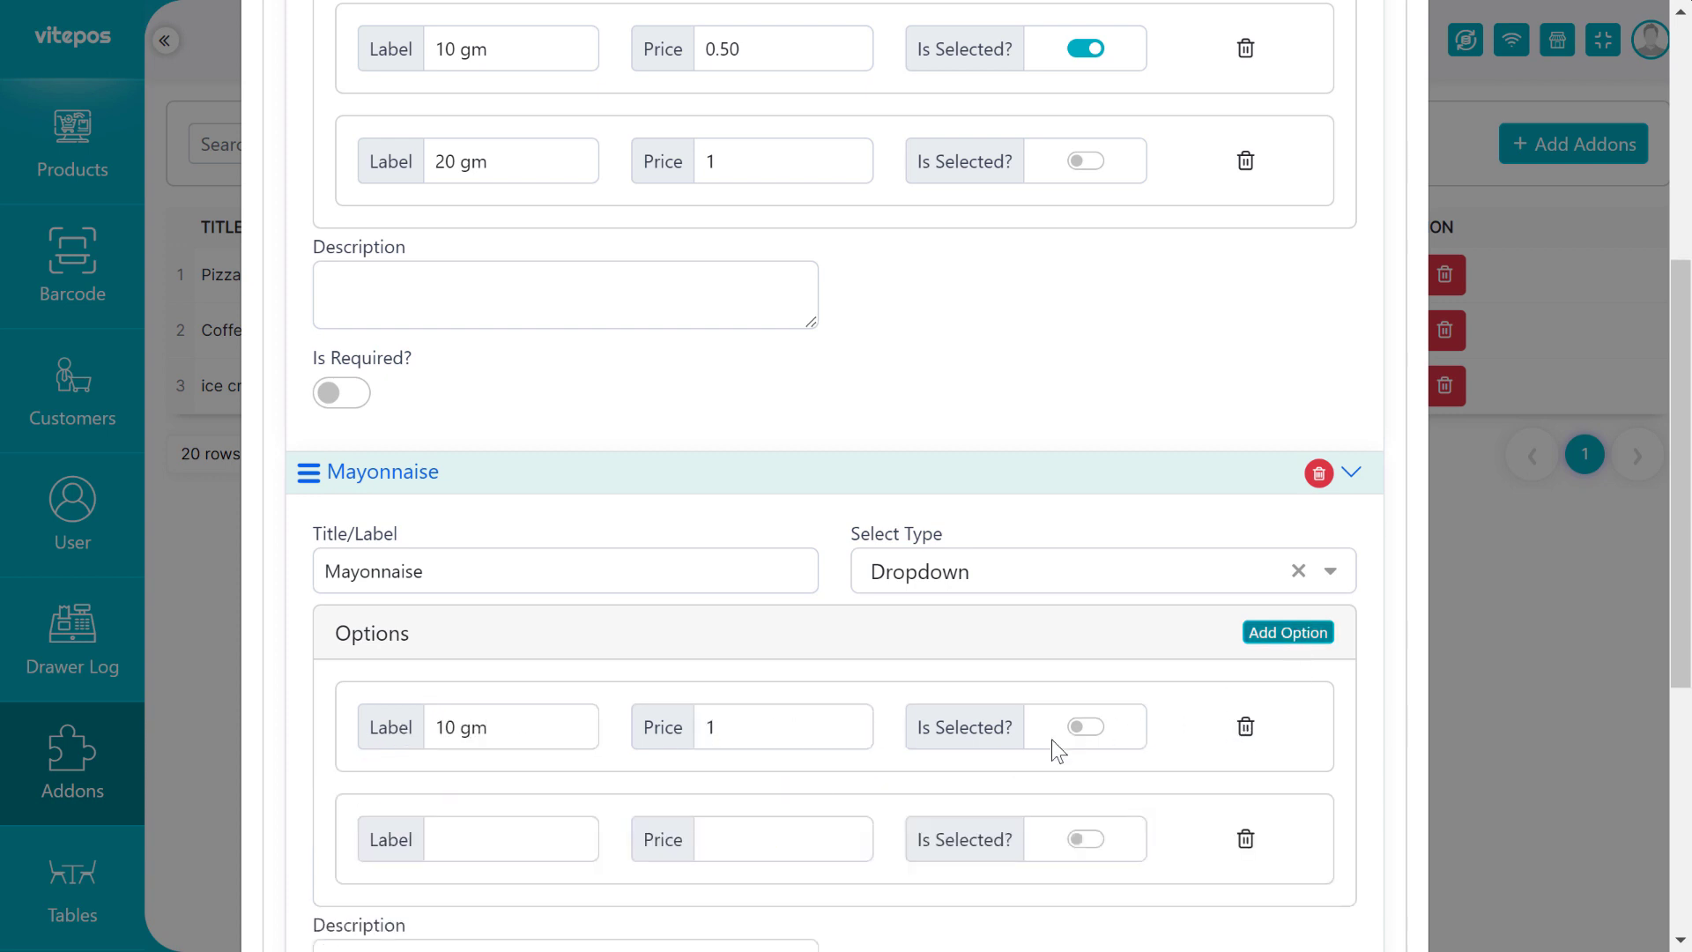
pyautogui.scroll(-3, 479, 799)
pyautogui.click(468, 575)
pyautogui.write('20 gm')
pyautogui.click(737, 581)
pyautogui.write('2')
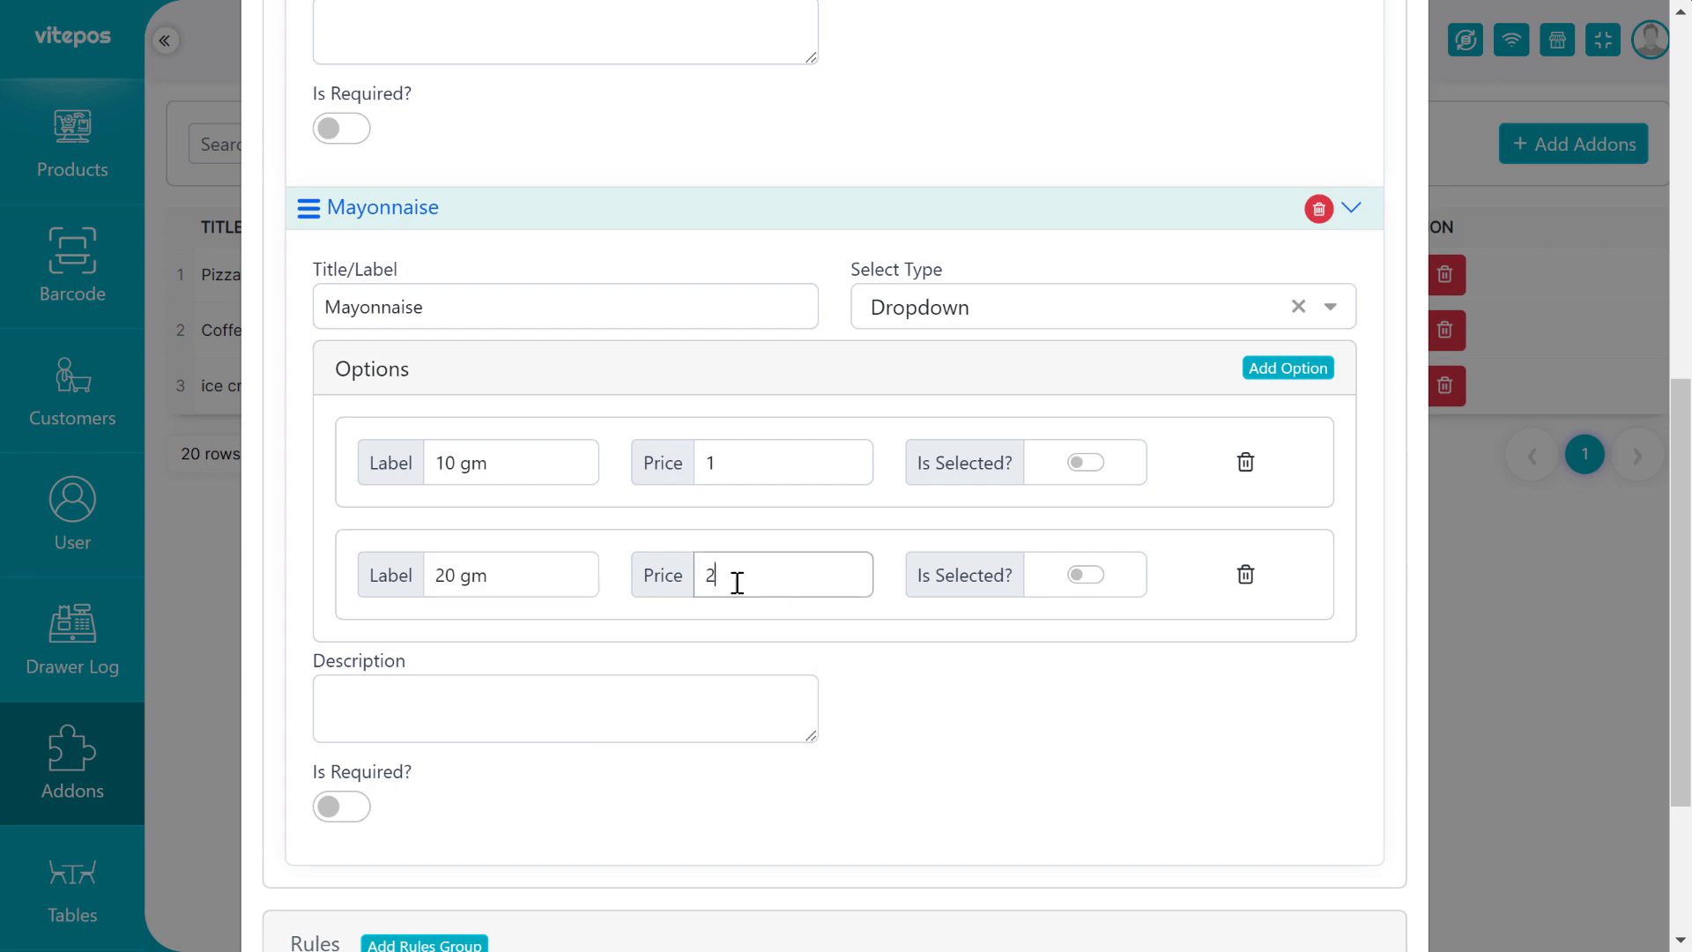
pyautogui.scroll(-3, 1342, 582)
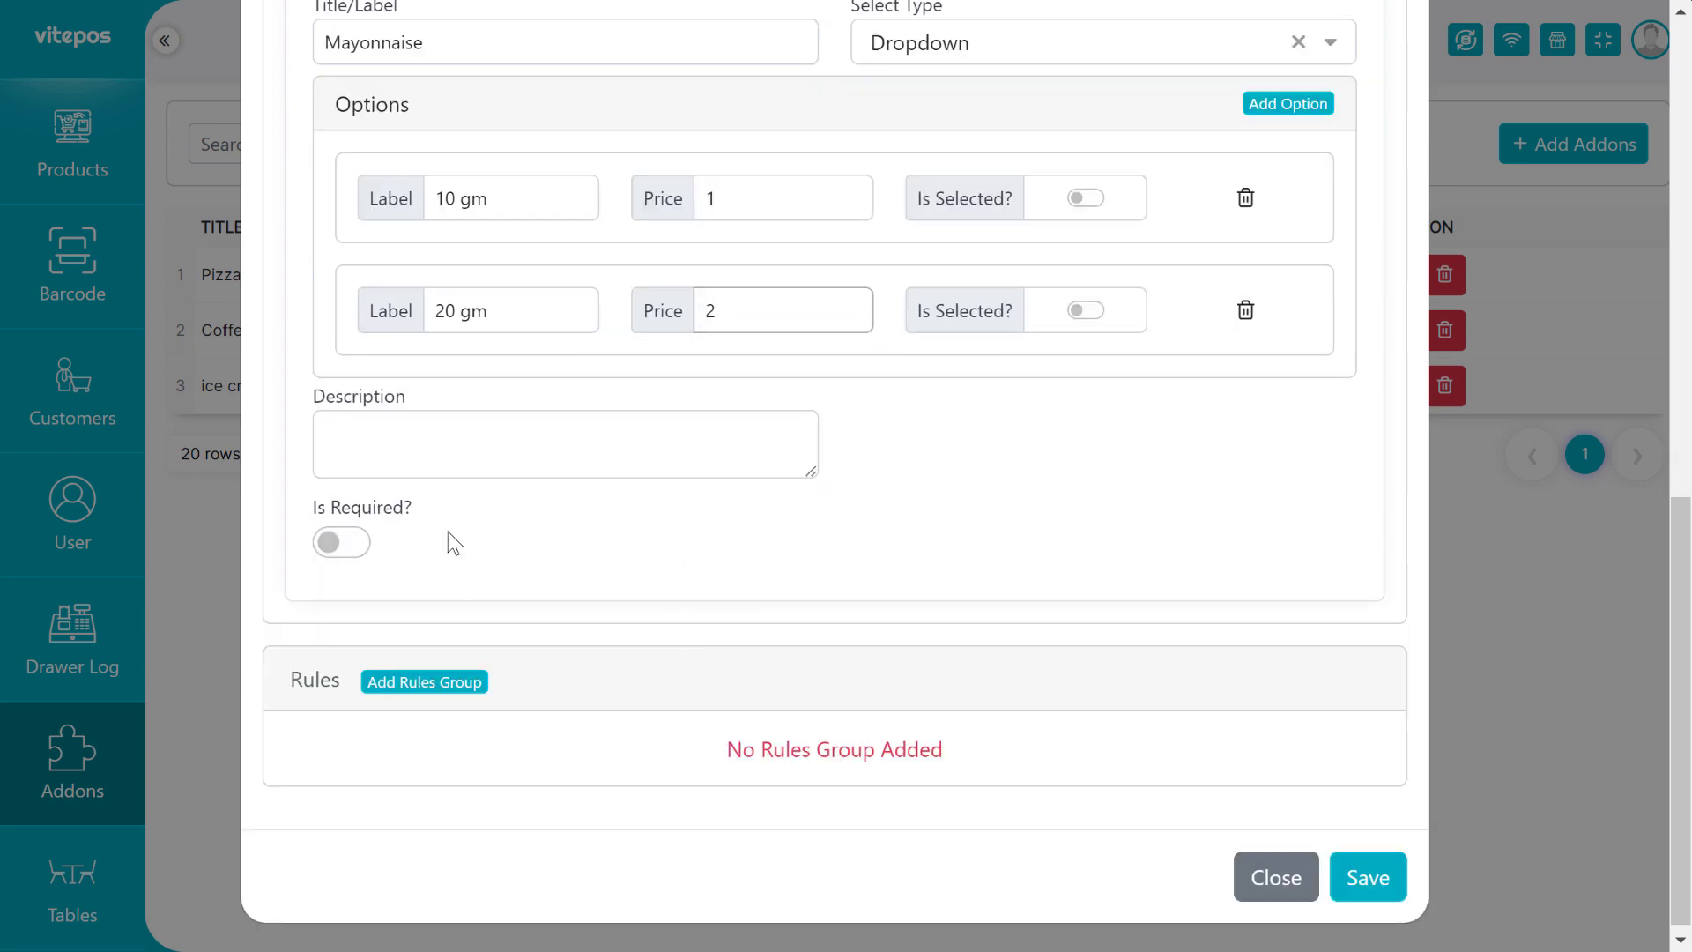
pyautogui.scroll(4, 458, 520)
pyautogui.scroll(-5, 432, 529)
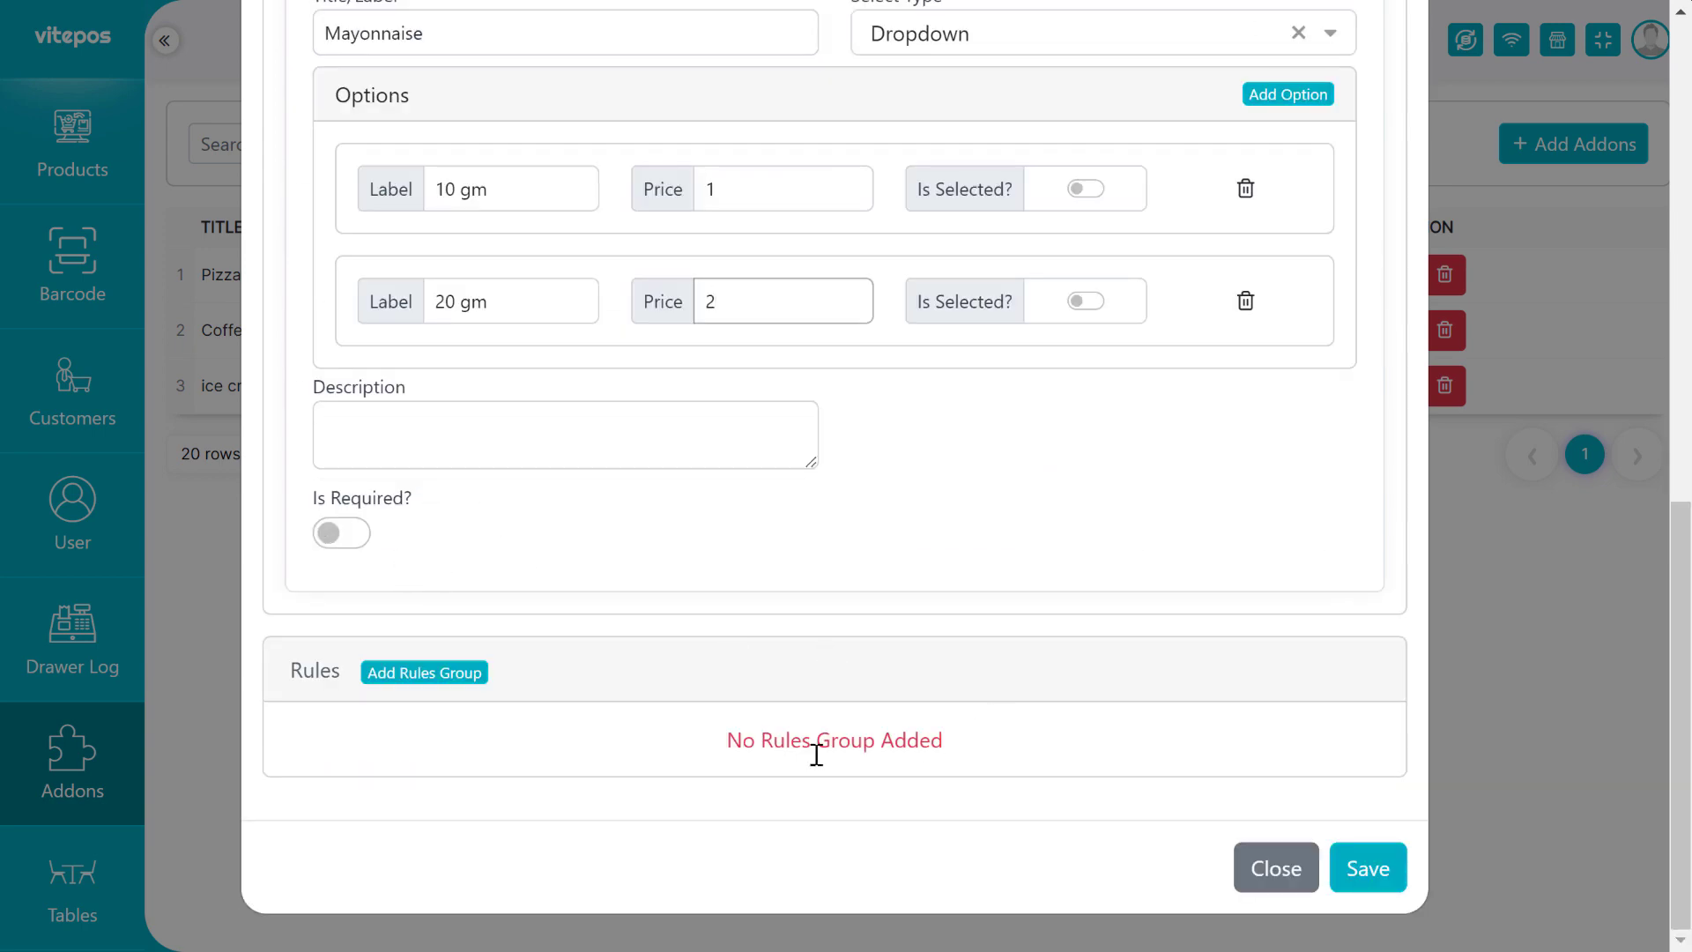
pyautogui.moveTo(278, 684); pyautogui.dragTo(344, 674)
pyautogui.click(300, 679)
pyautogui.doubleClick(344, 674)
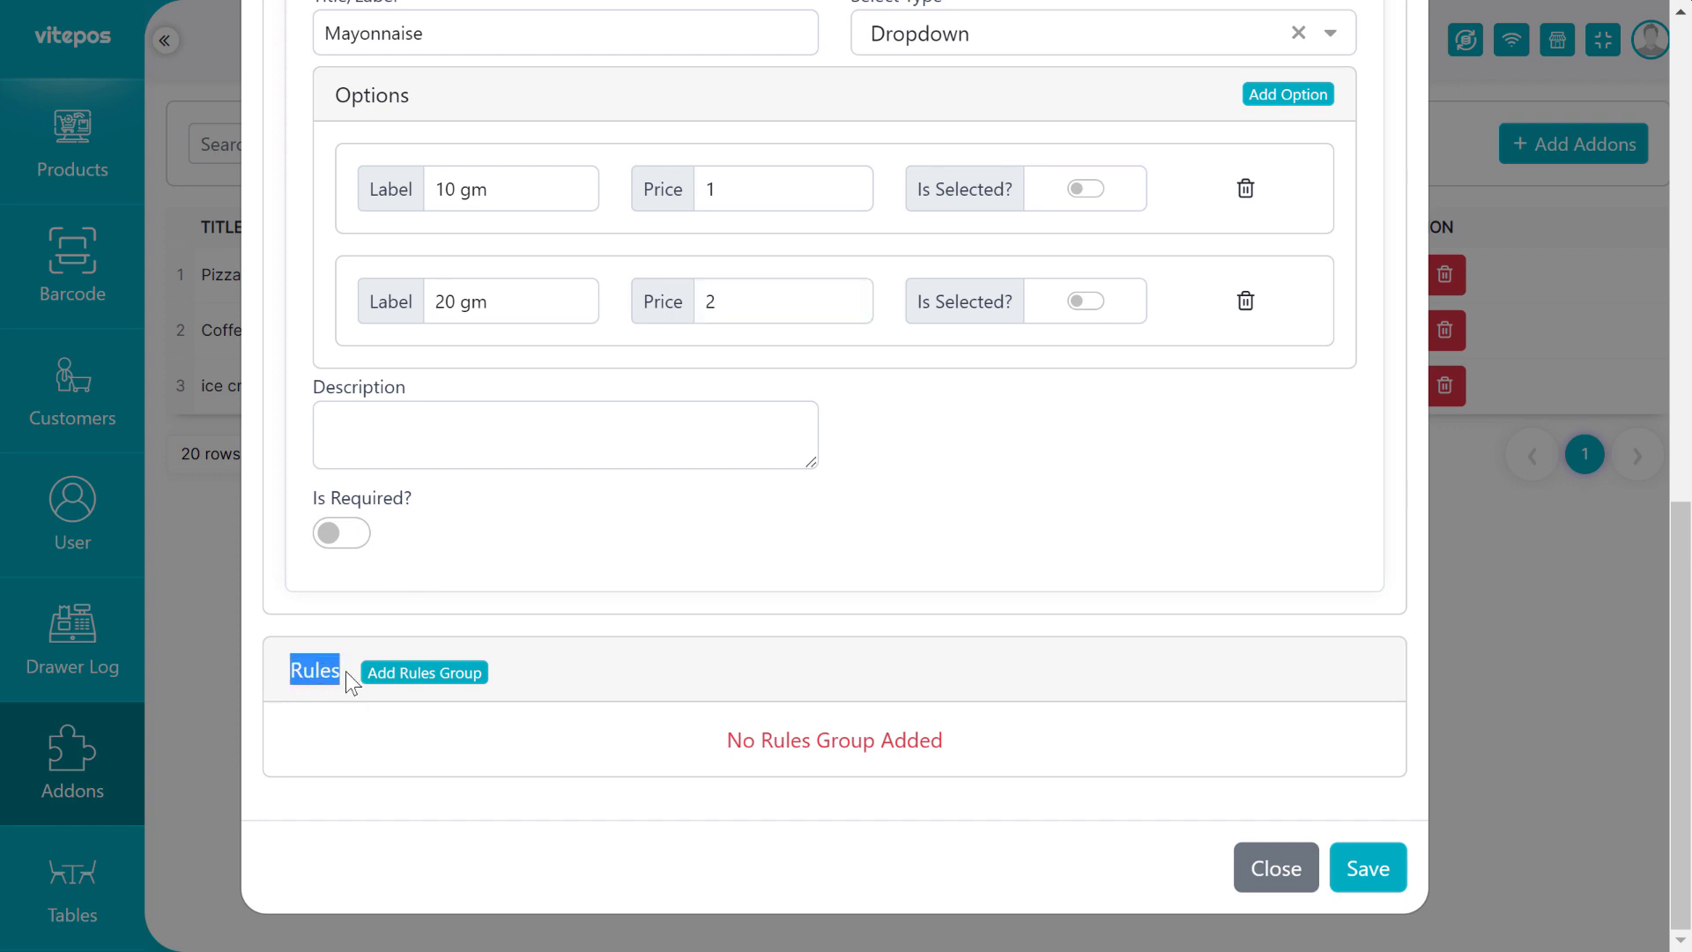
# Step: Create Rule Group #1 with a Category Equal to Food rule, then add a second rule row
pyautogui.click(325, 672)
pyautogui.click(408, 692)
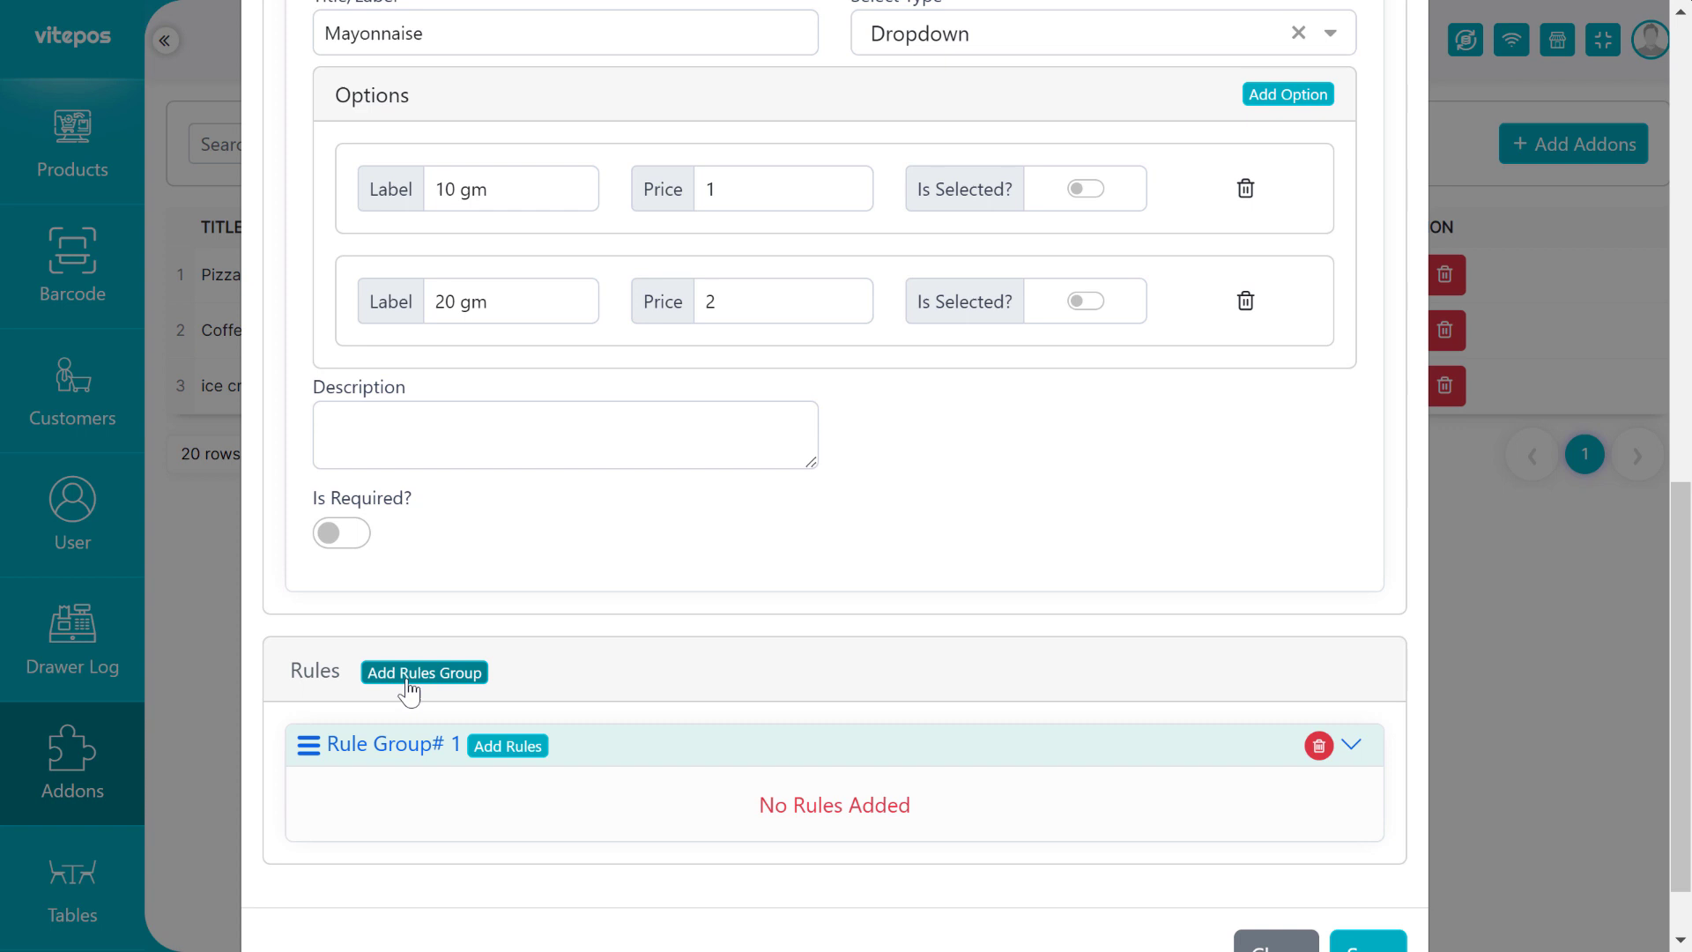
pyautogui.scroll(-1, 511, 682)
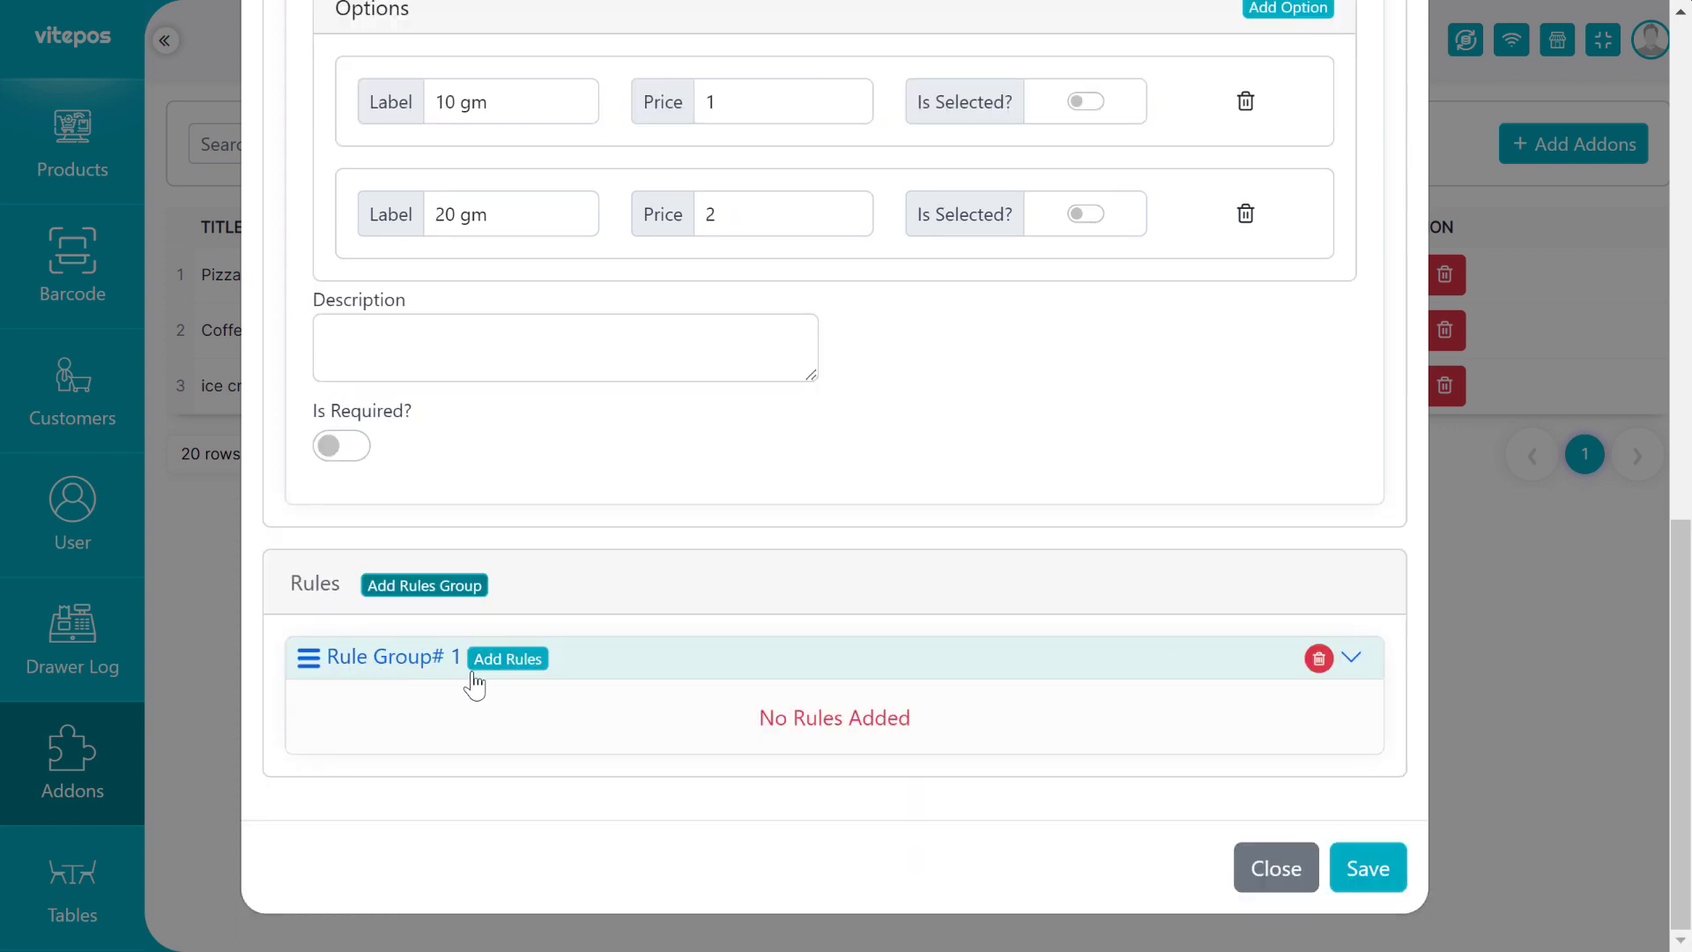
pyautogui.click(524, 674)
pyautogui.scroll(-1, 525, 679)
pyautogui.click(457, 705)
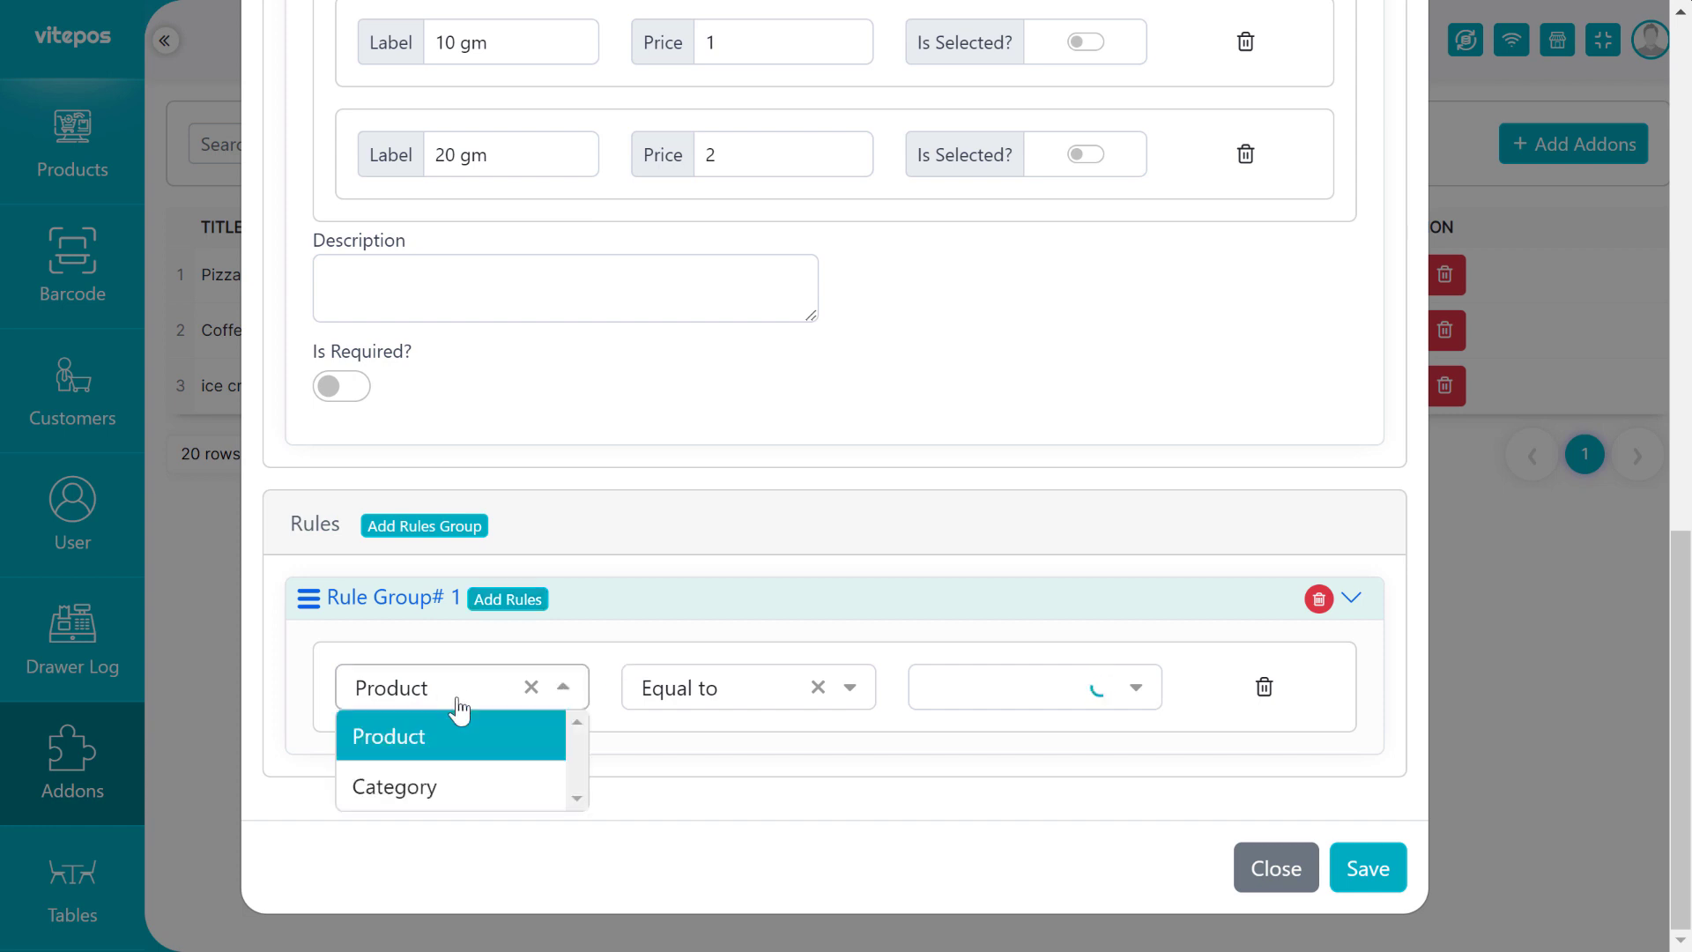
pyautogui.click(469, 787)
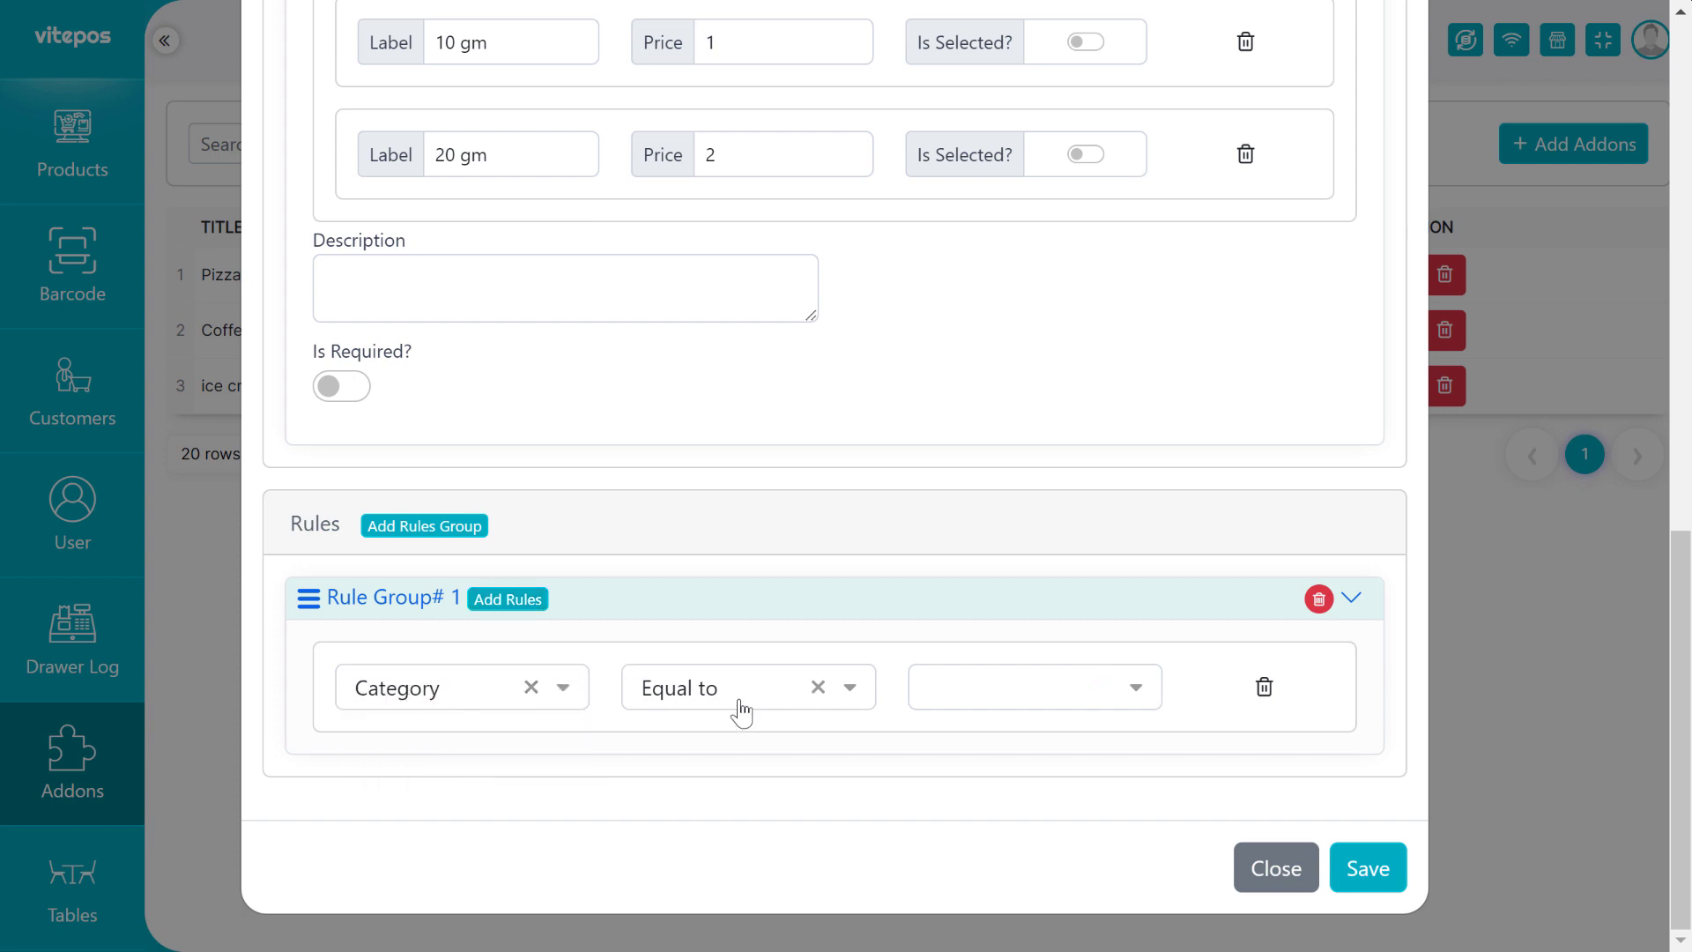
pyautogui.click(1062, 699)
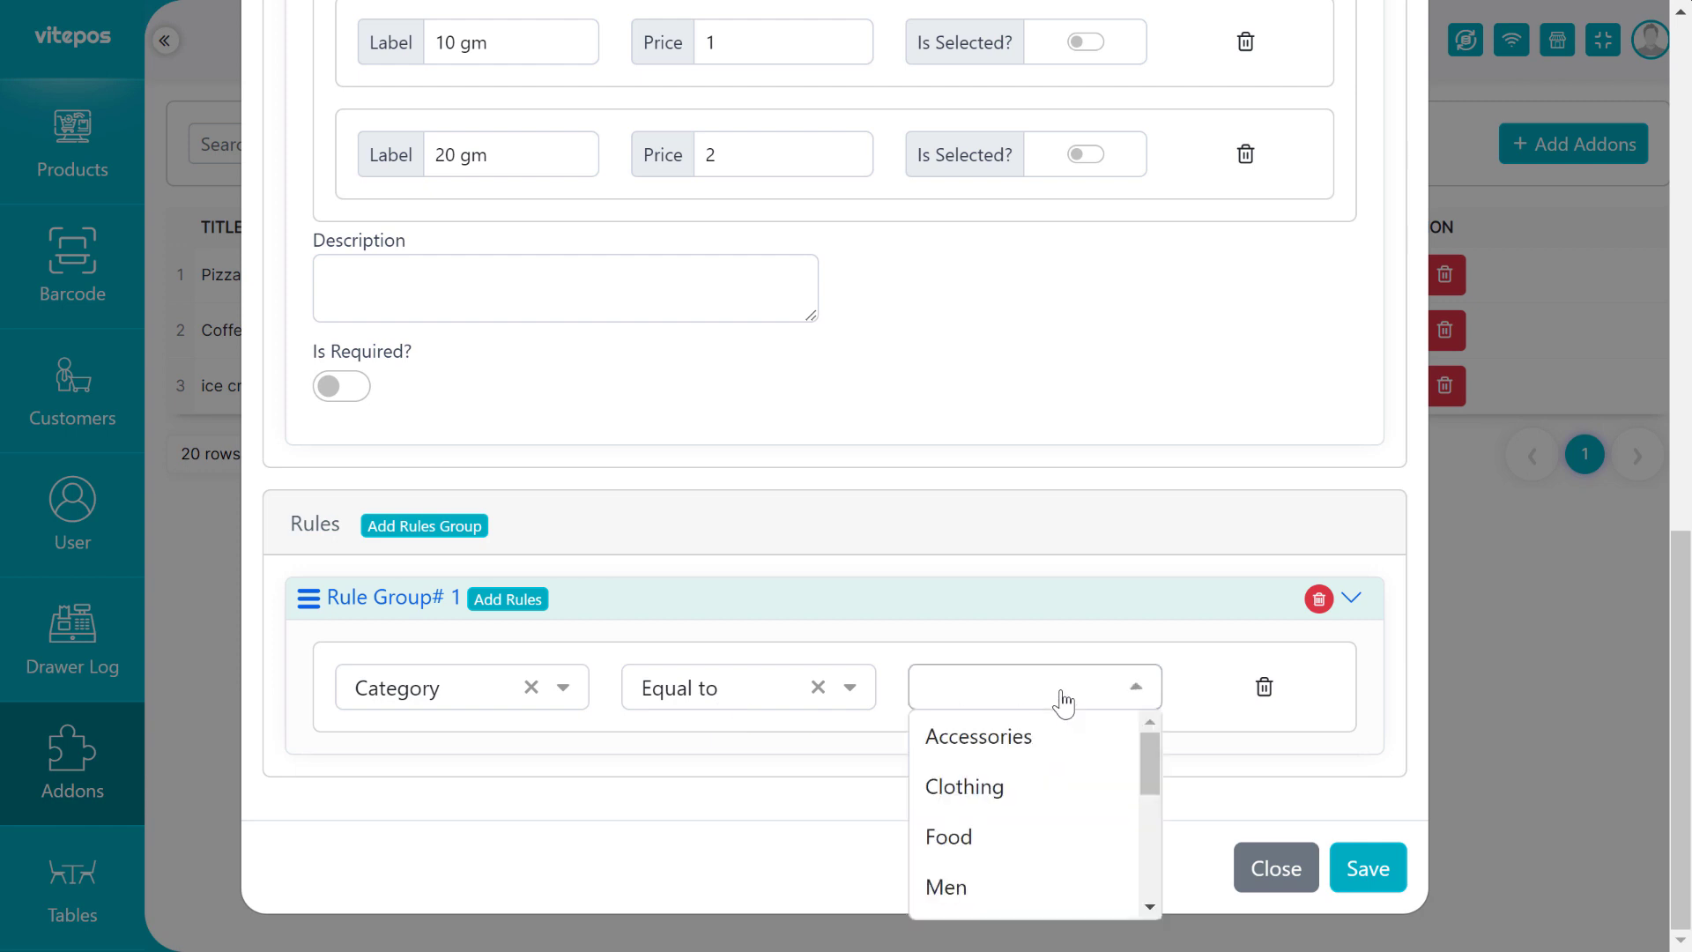
pyautogui.click(977, 844)
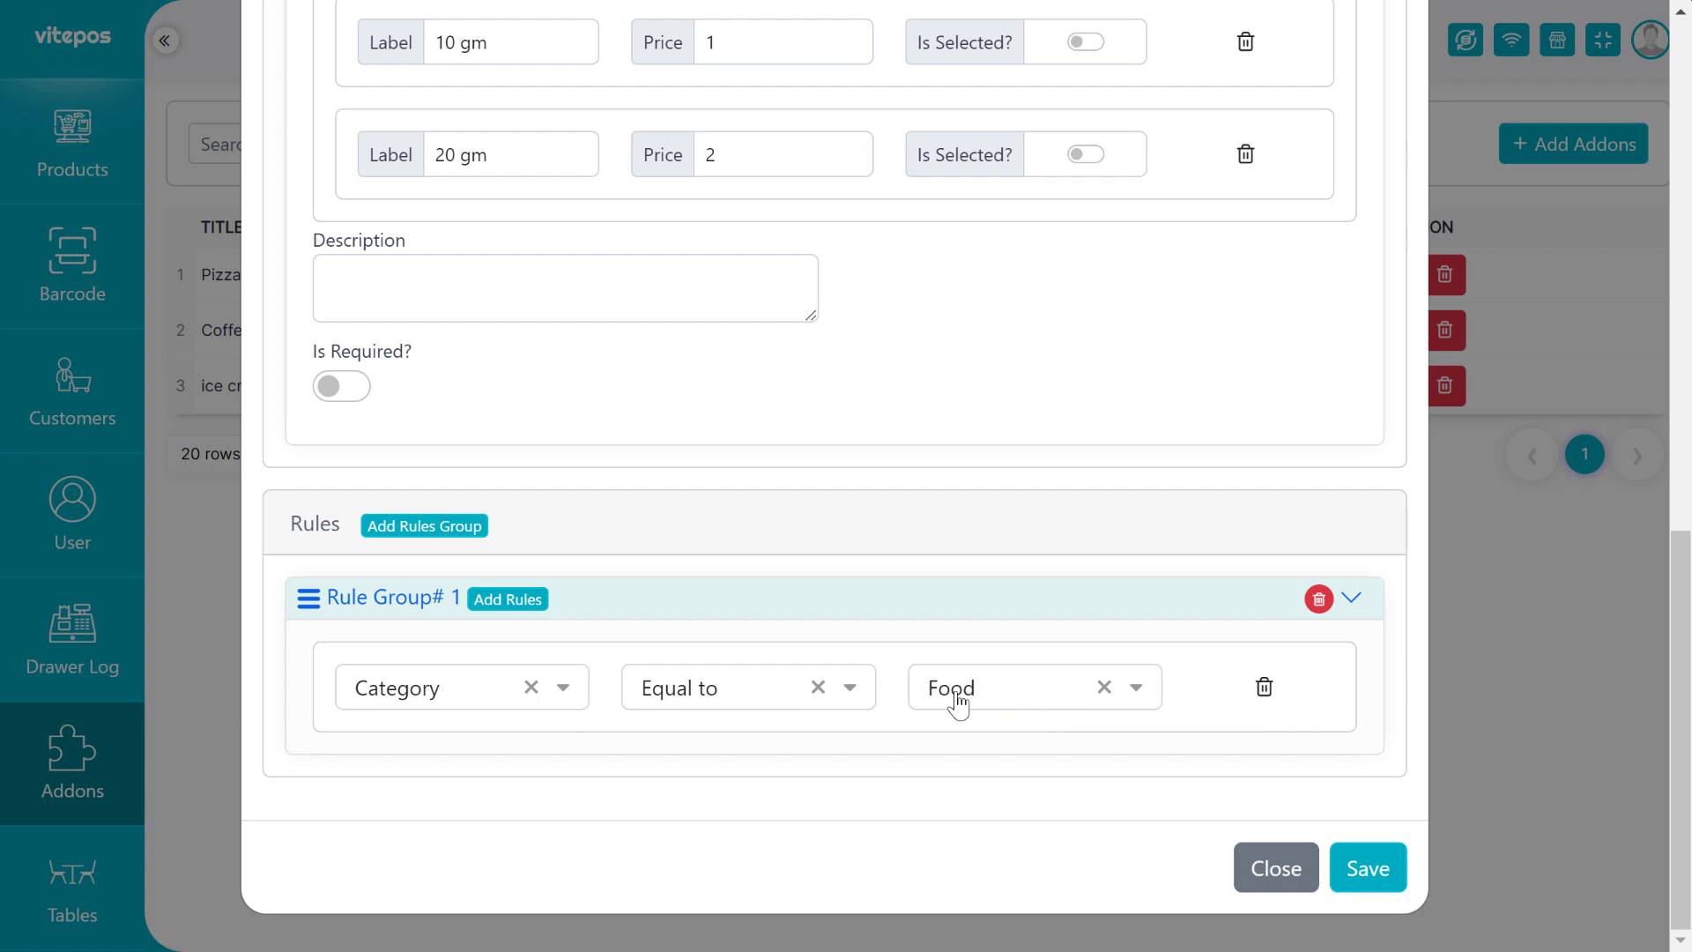
pyautogui.click(534, 605)
pyautogui.scroll(-2, 805, 684)
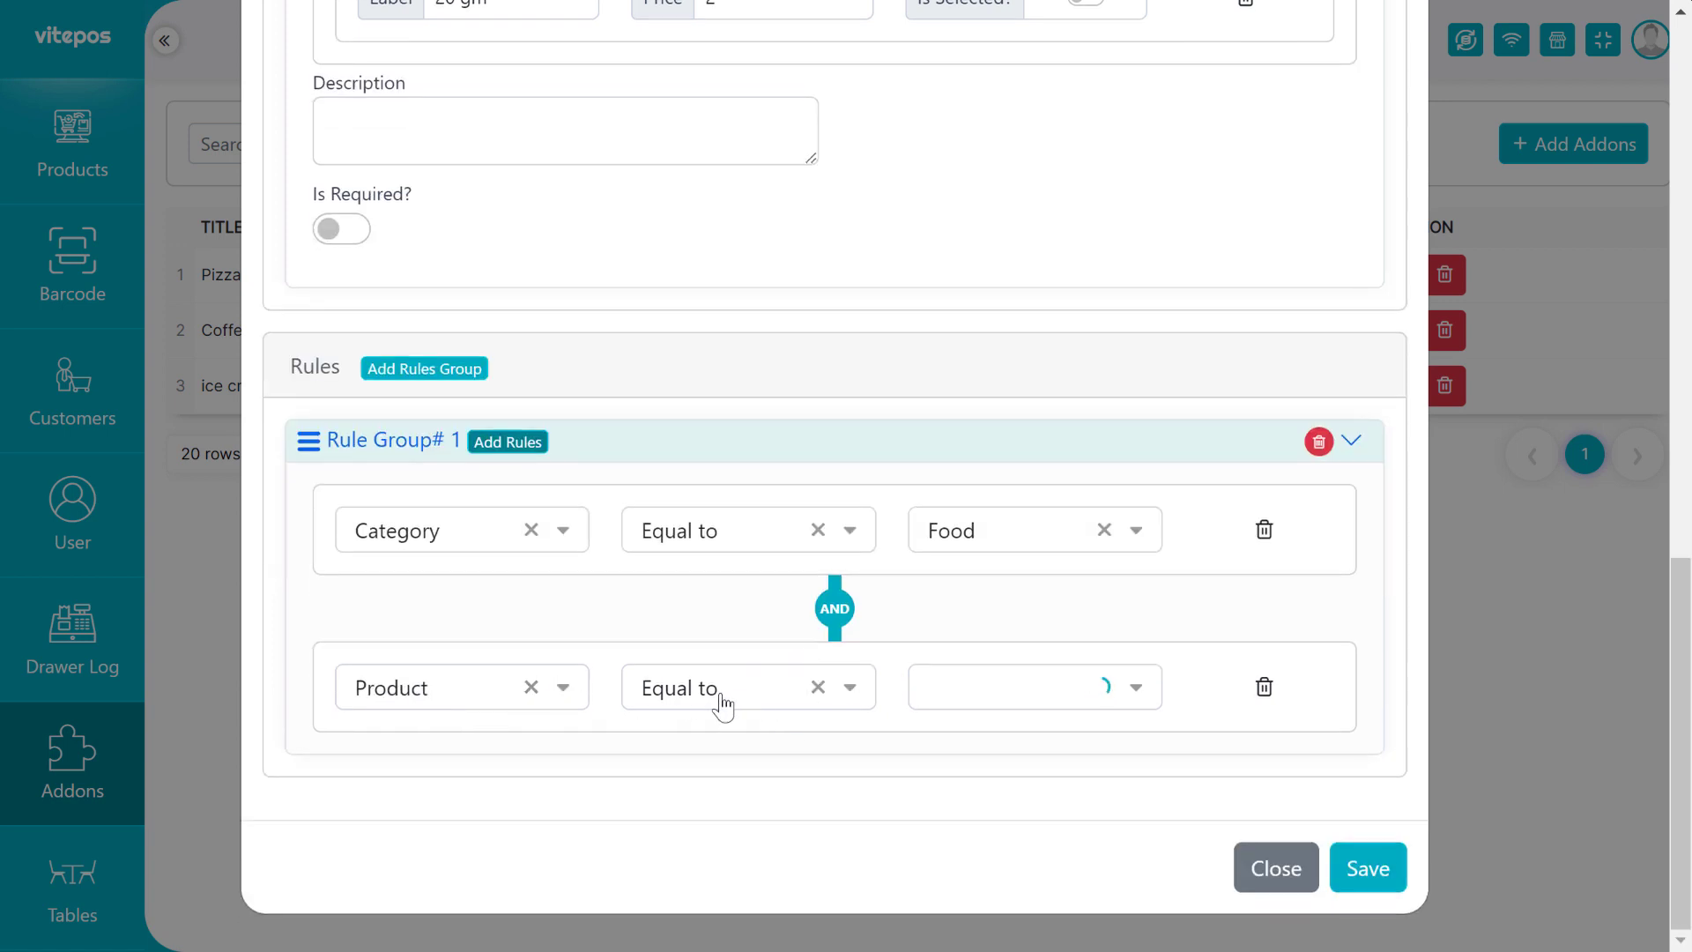
# Step: Set the second rule to Product Not equal to coffee
pyautogui.click(1056, 689)
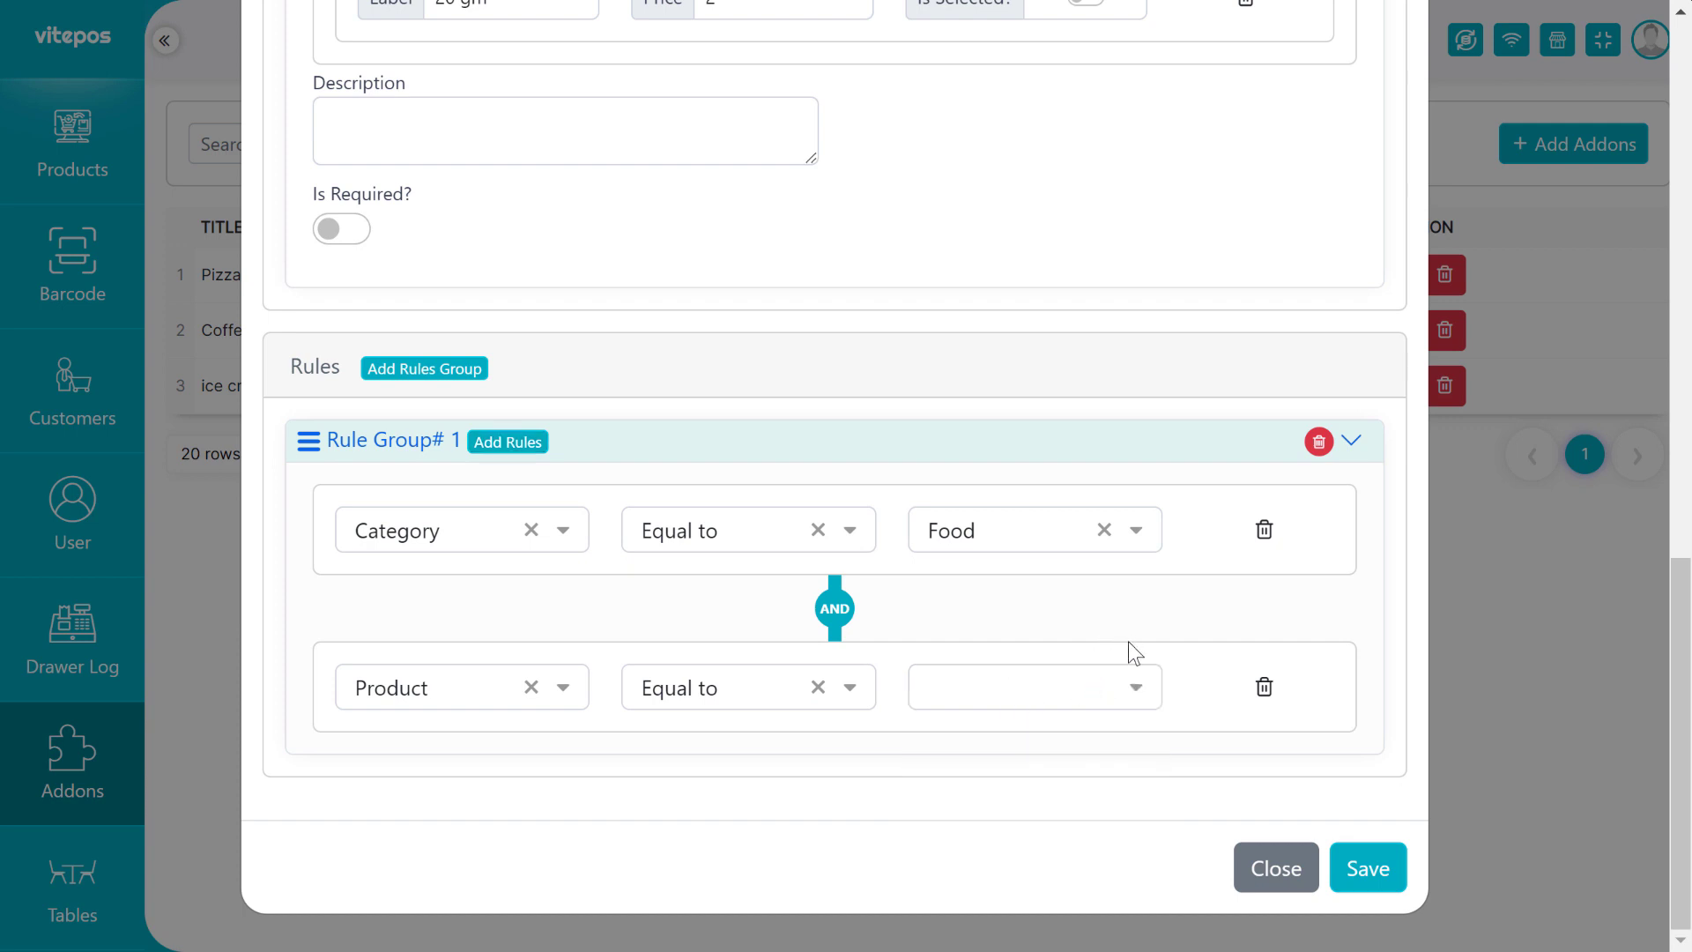
pyautogui.click(1030, 698)
pyautogui.scroll(-3, 978, 802)
pyautogui.scroll(5, 970, 793)
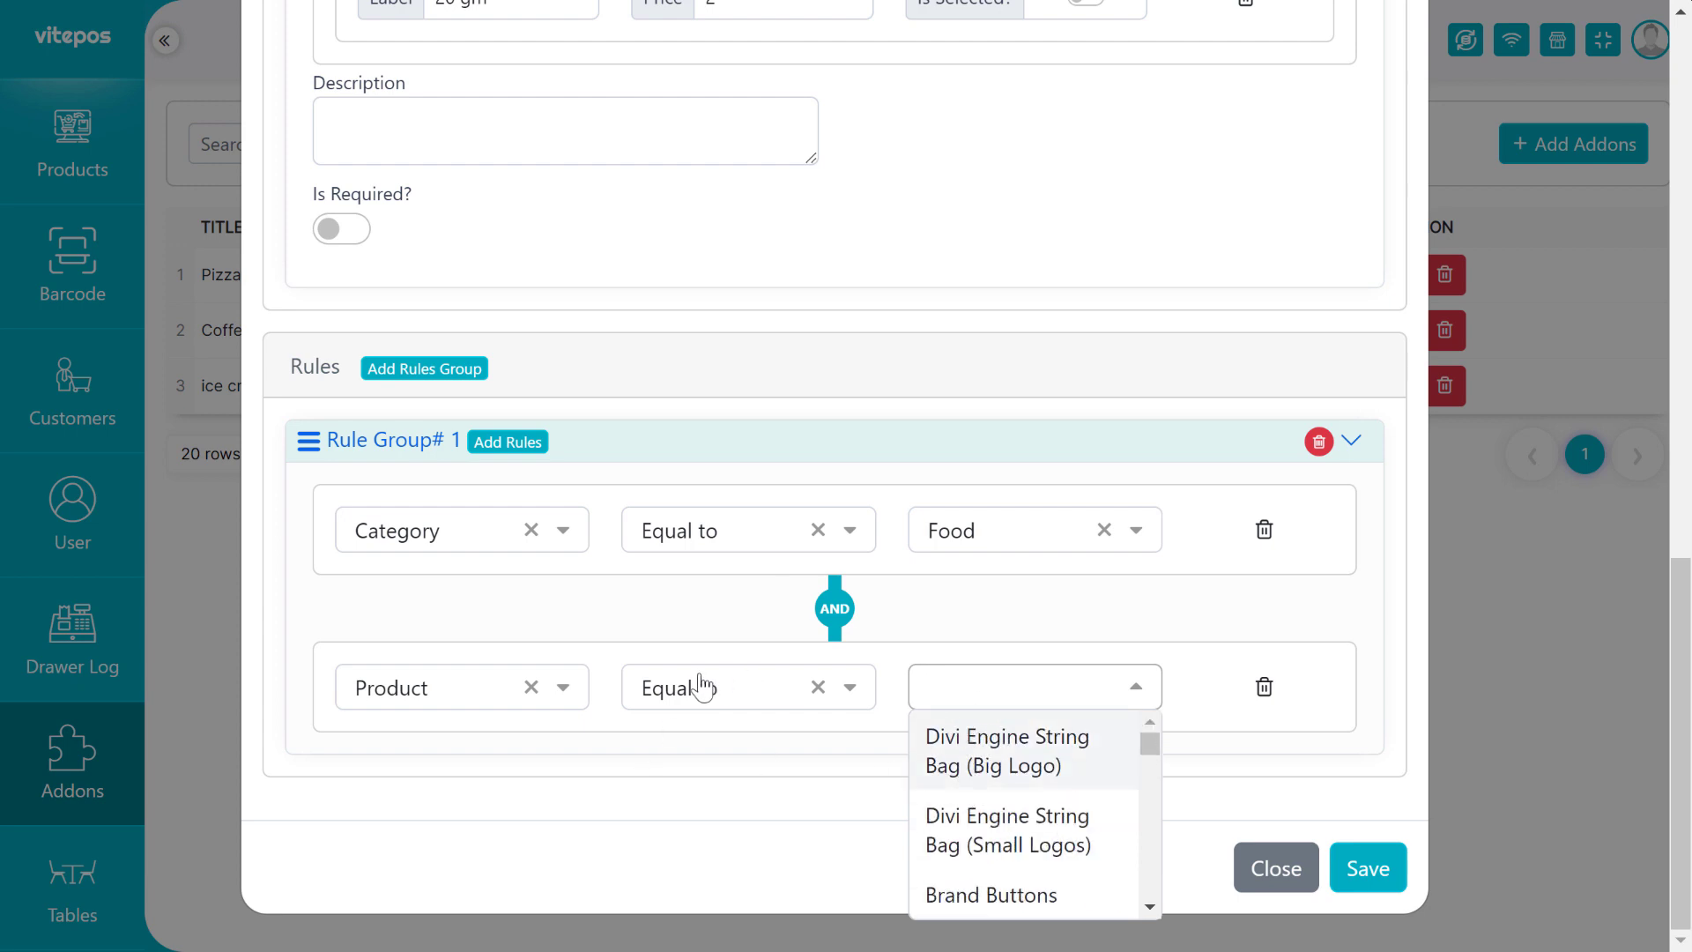
pyautogui.click(751, 687)
pyautogui.click(747, 788)
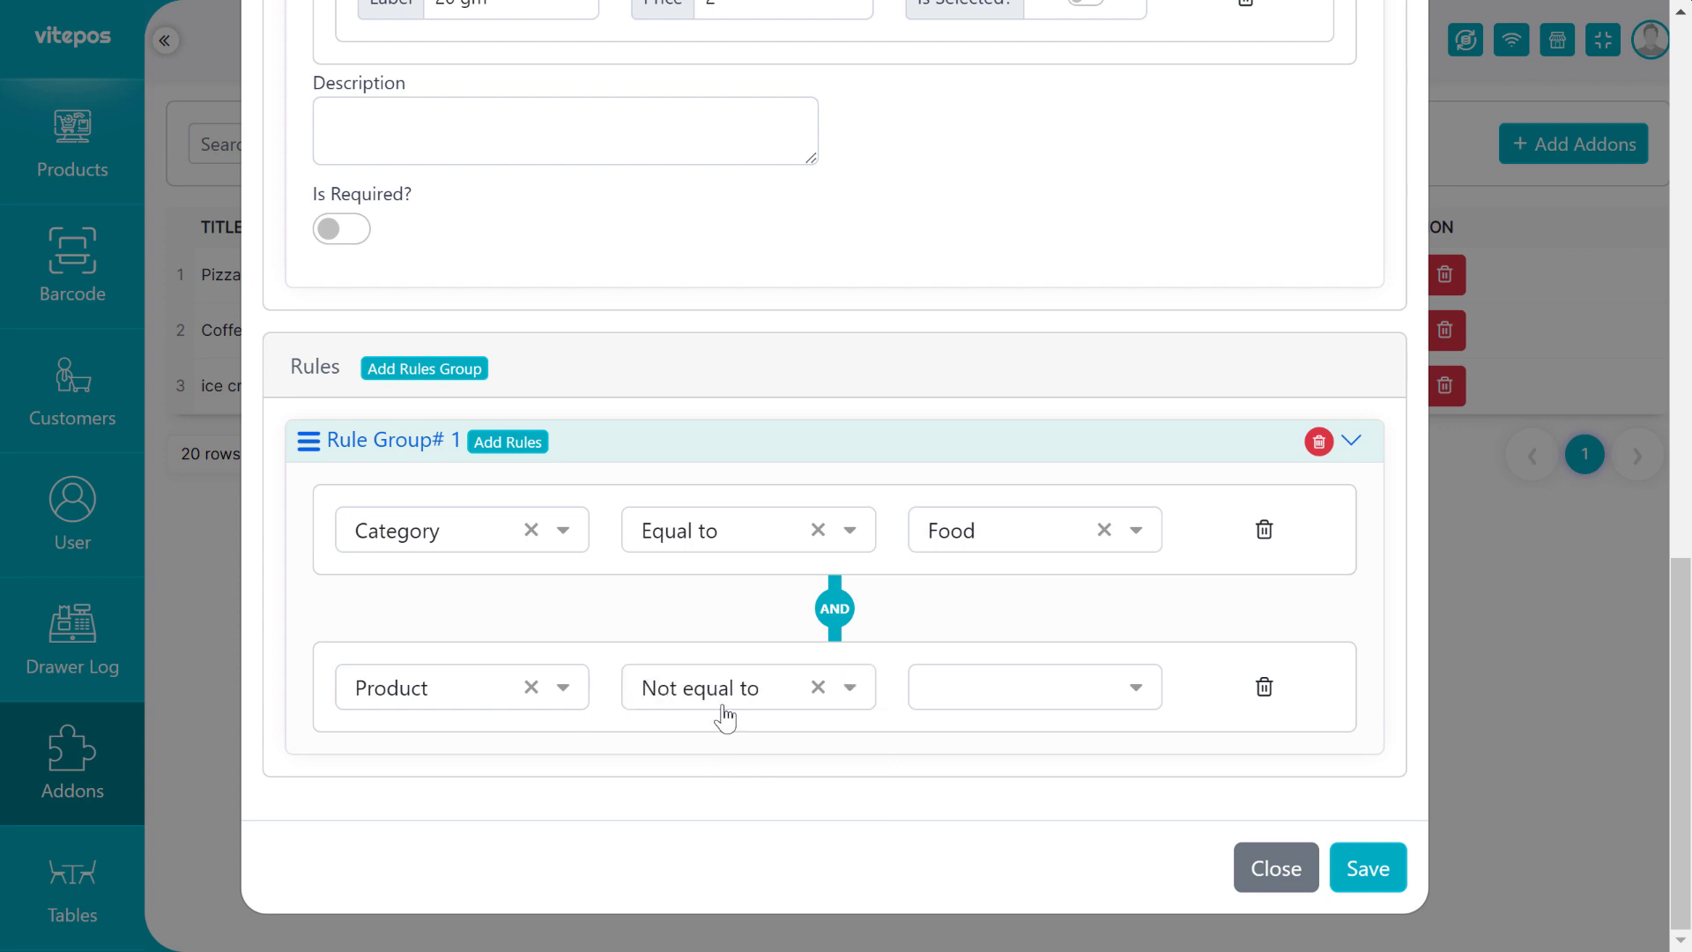
pyautogui.click(997, 694)
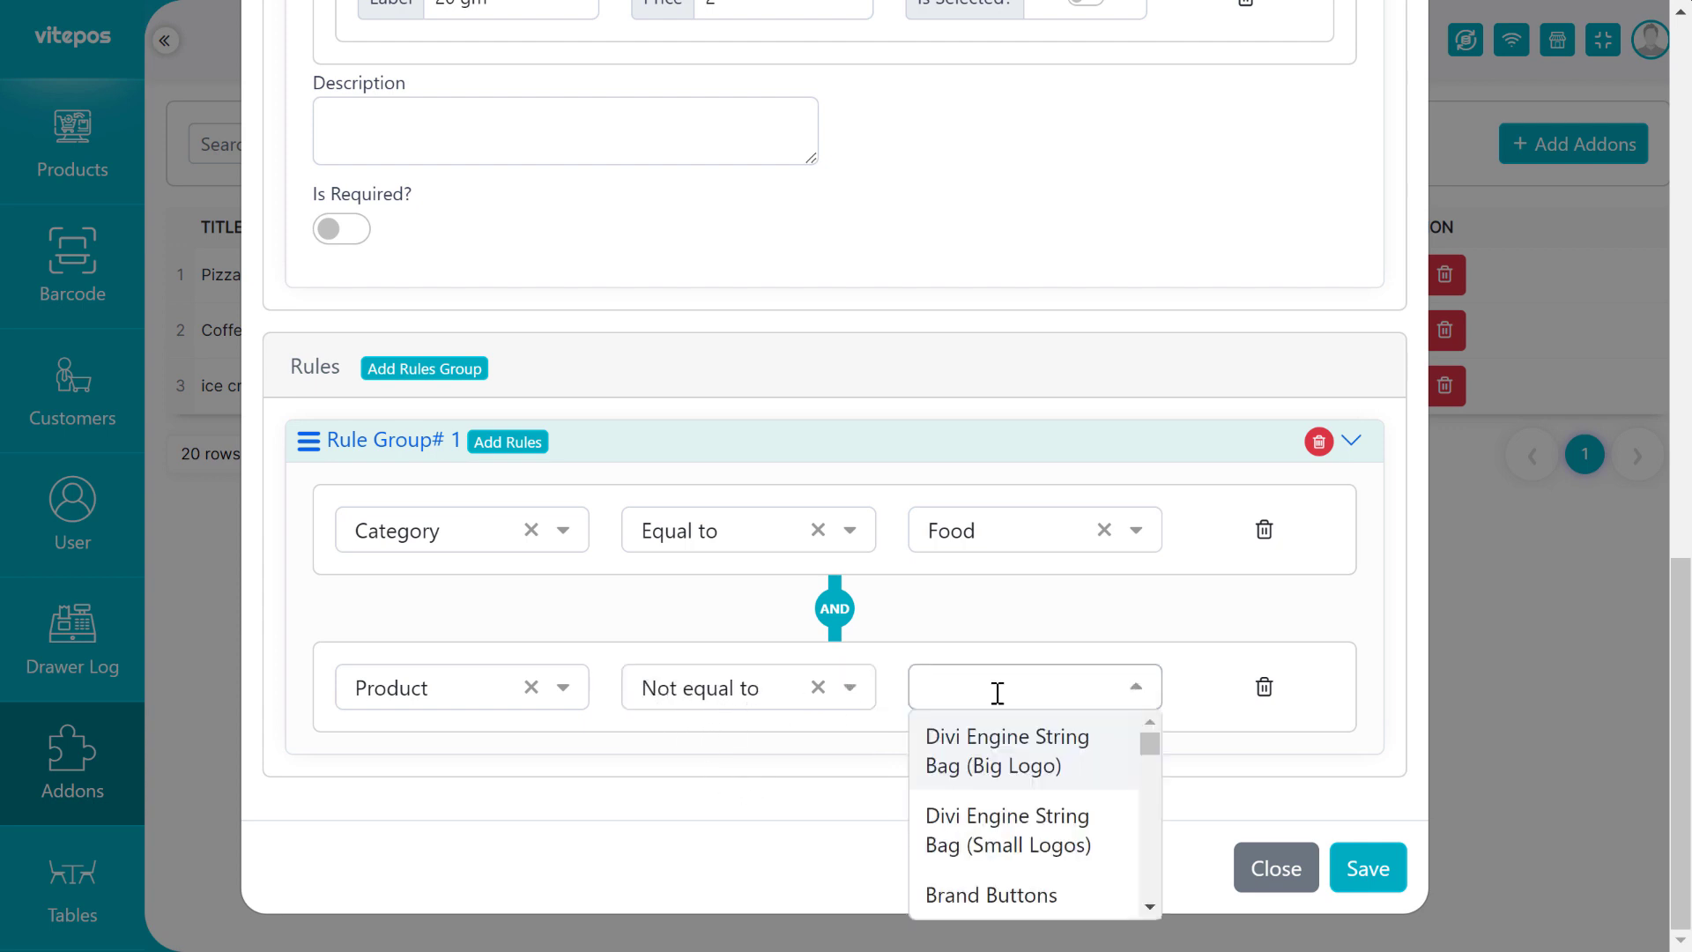
pyautogui.write('coff')
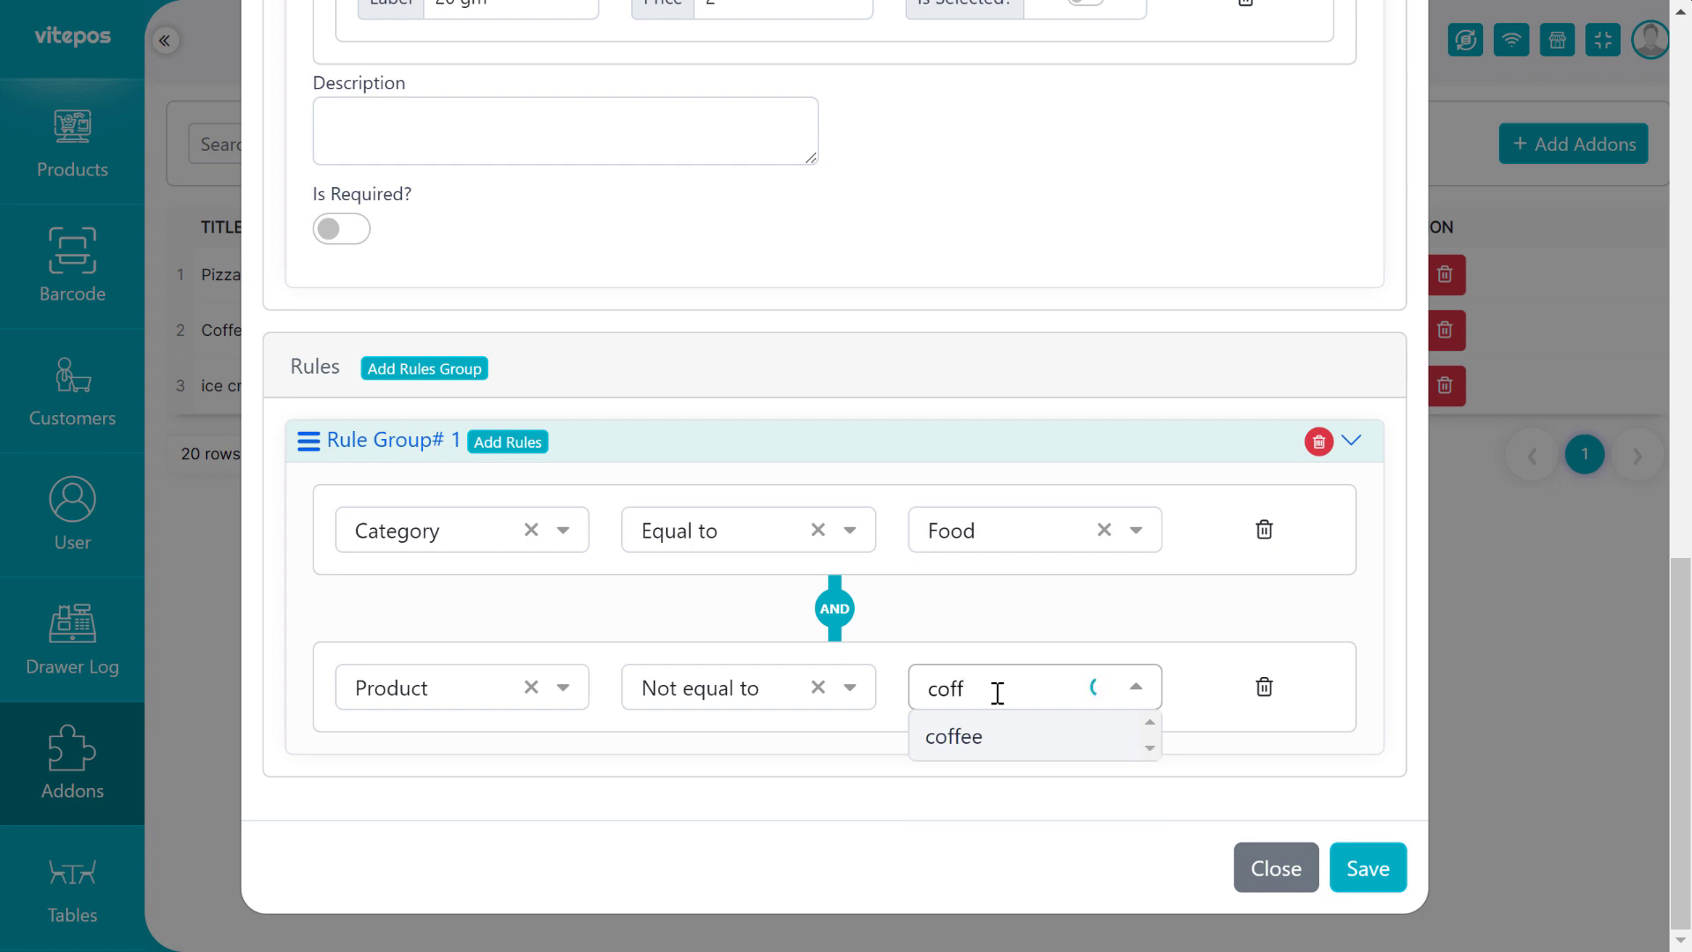
pyautogui.press('Return')
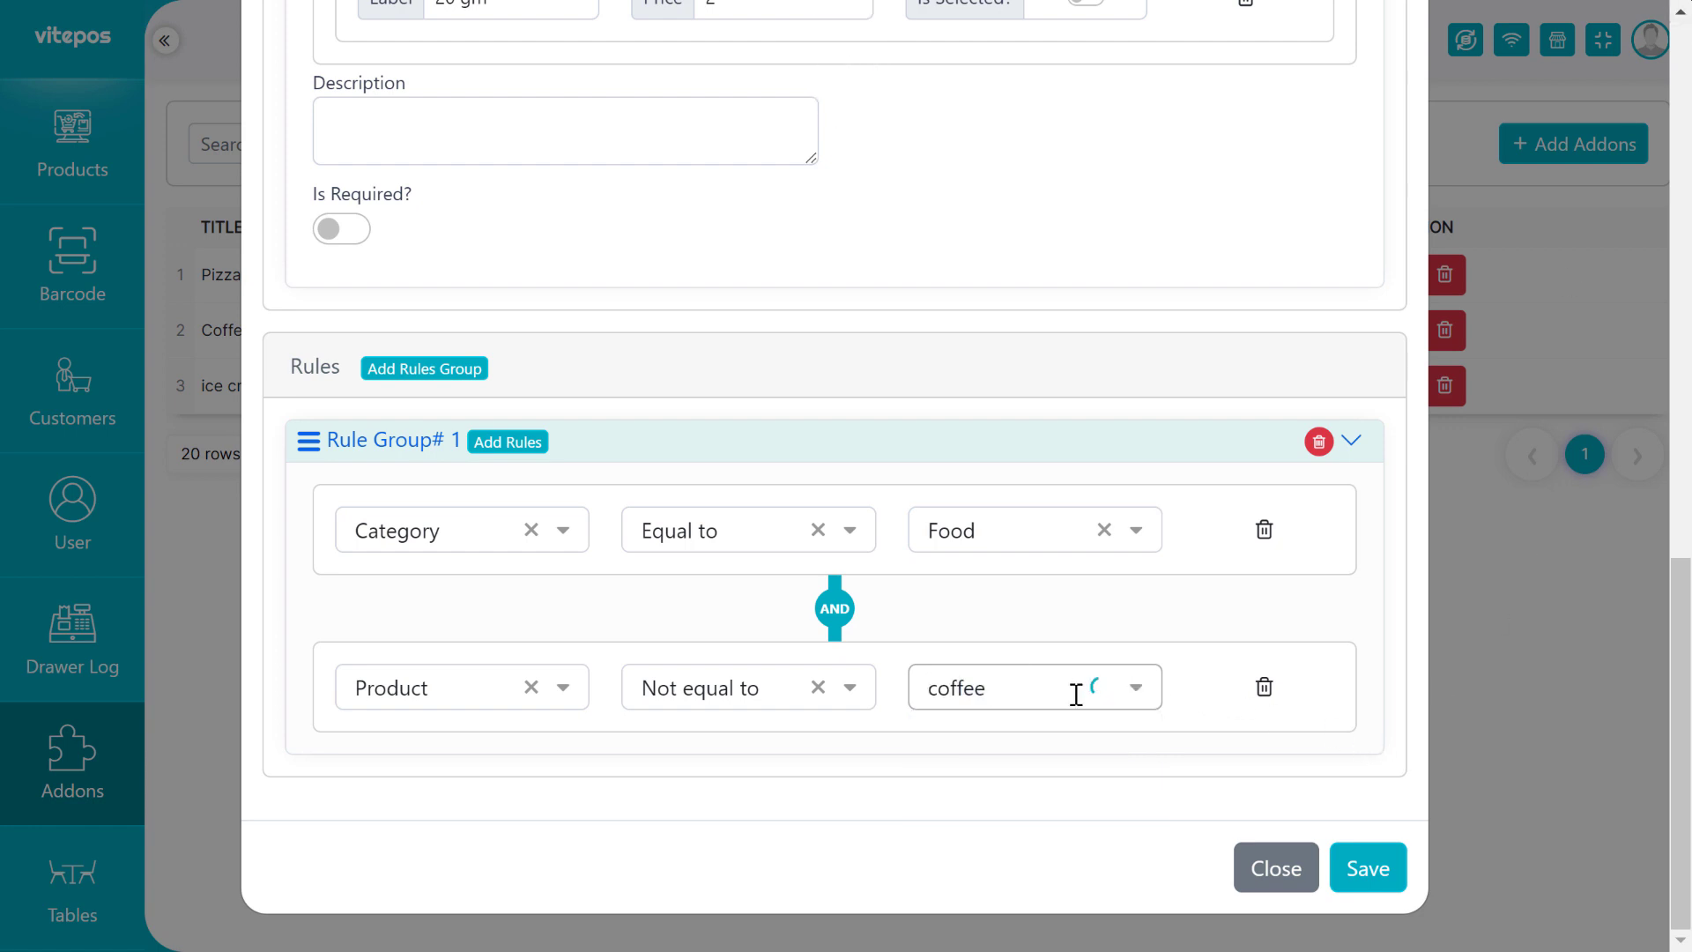
# Step: Add a third rule: Product Not equal to ice cream
pyautogui.click(520, 445)
pyautogui.scroll(-2, 508, 674)
pyautogui.click(719, 712)
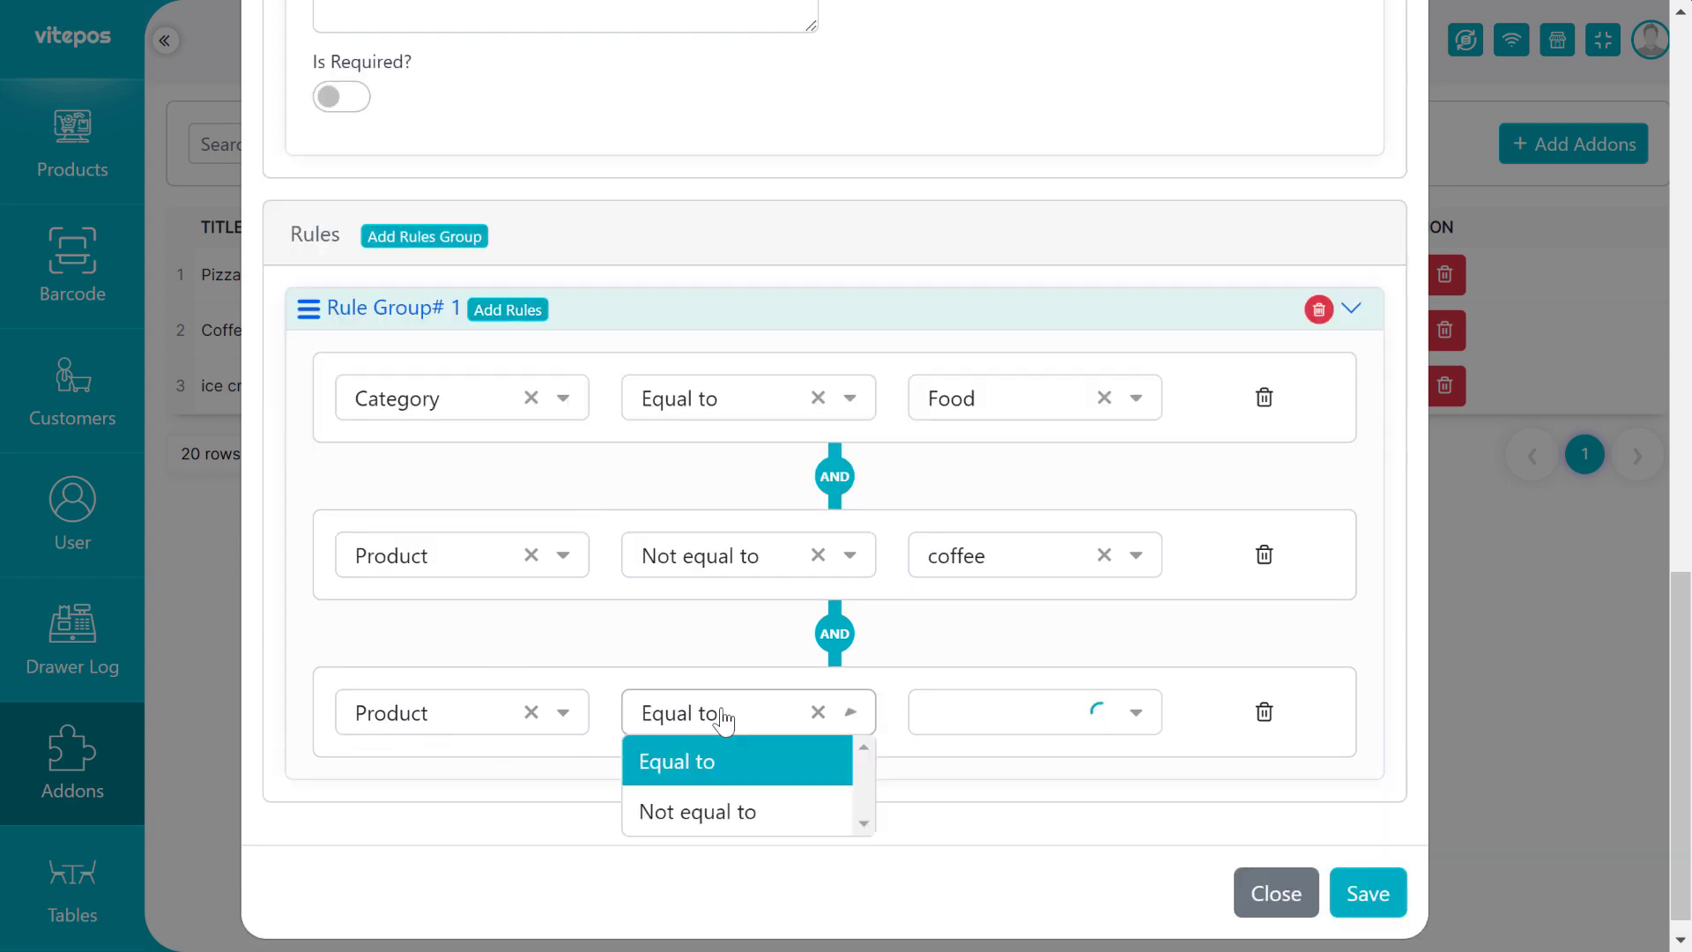
pyautogui.click(723, 809)
pyautogui.click(1029, 727)
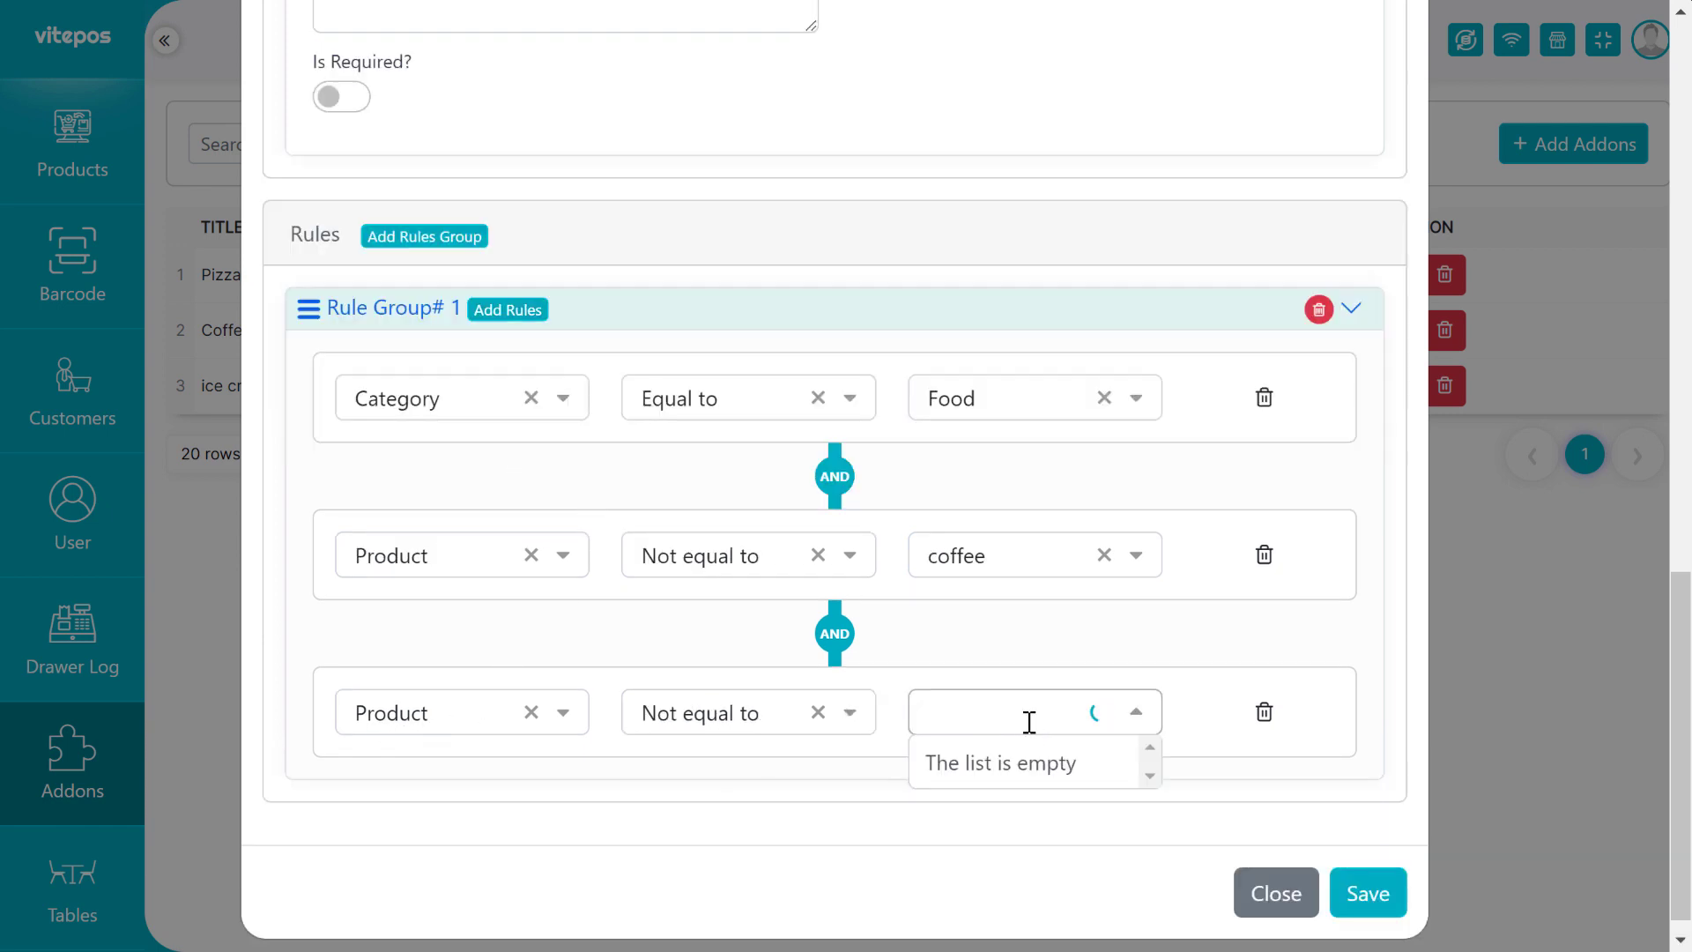
pyautogui.write('ice')
pyautogui.click(1027, 768)
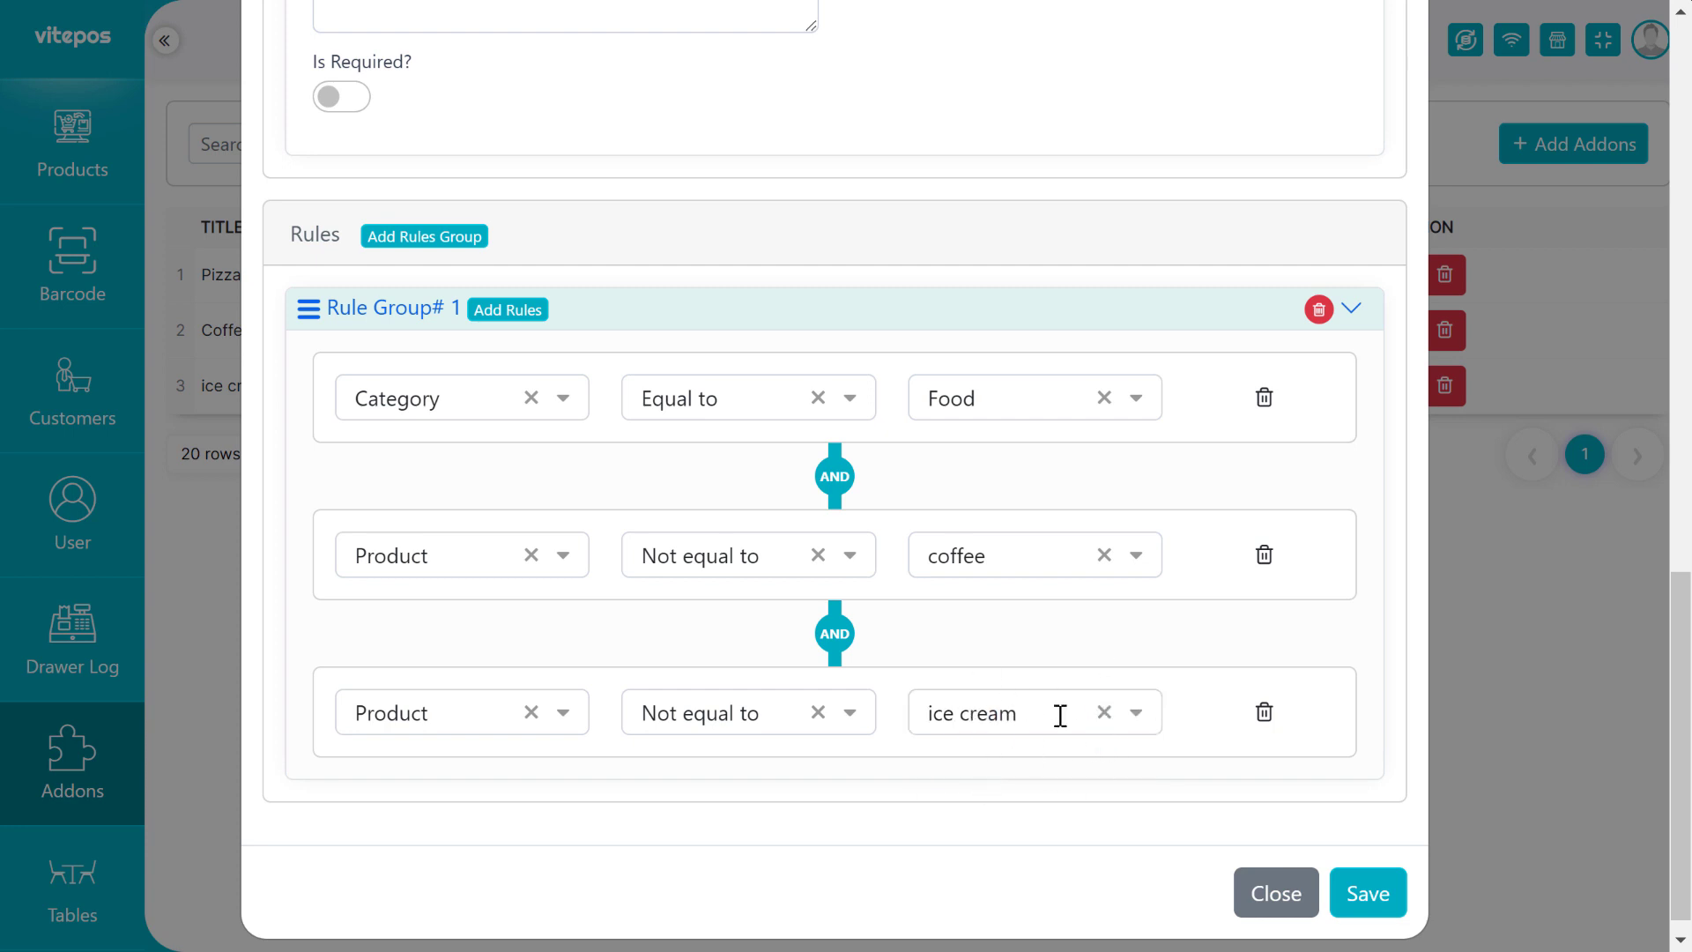
pyautogui.scroll(5, 1065, 711)
pyautogui.scroll(-5, 1001, 703)
pyautogui.click(423, 238)
pyautogui.scroll(-3, 805, 755)
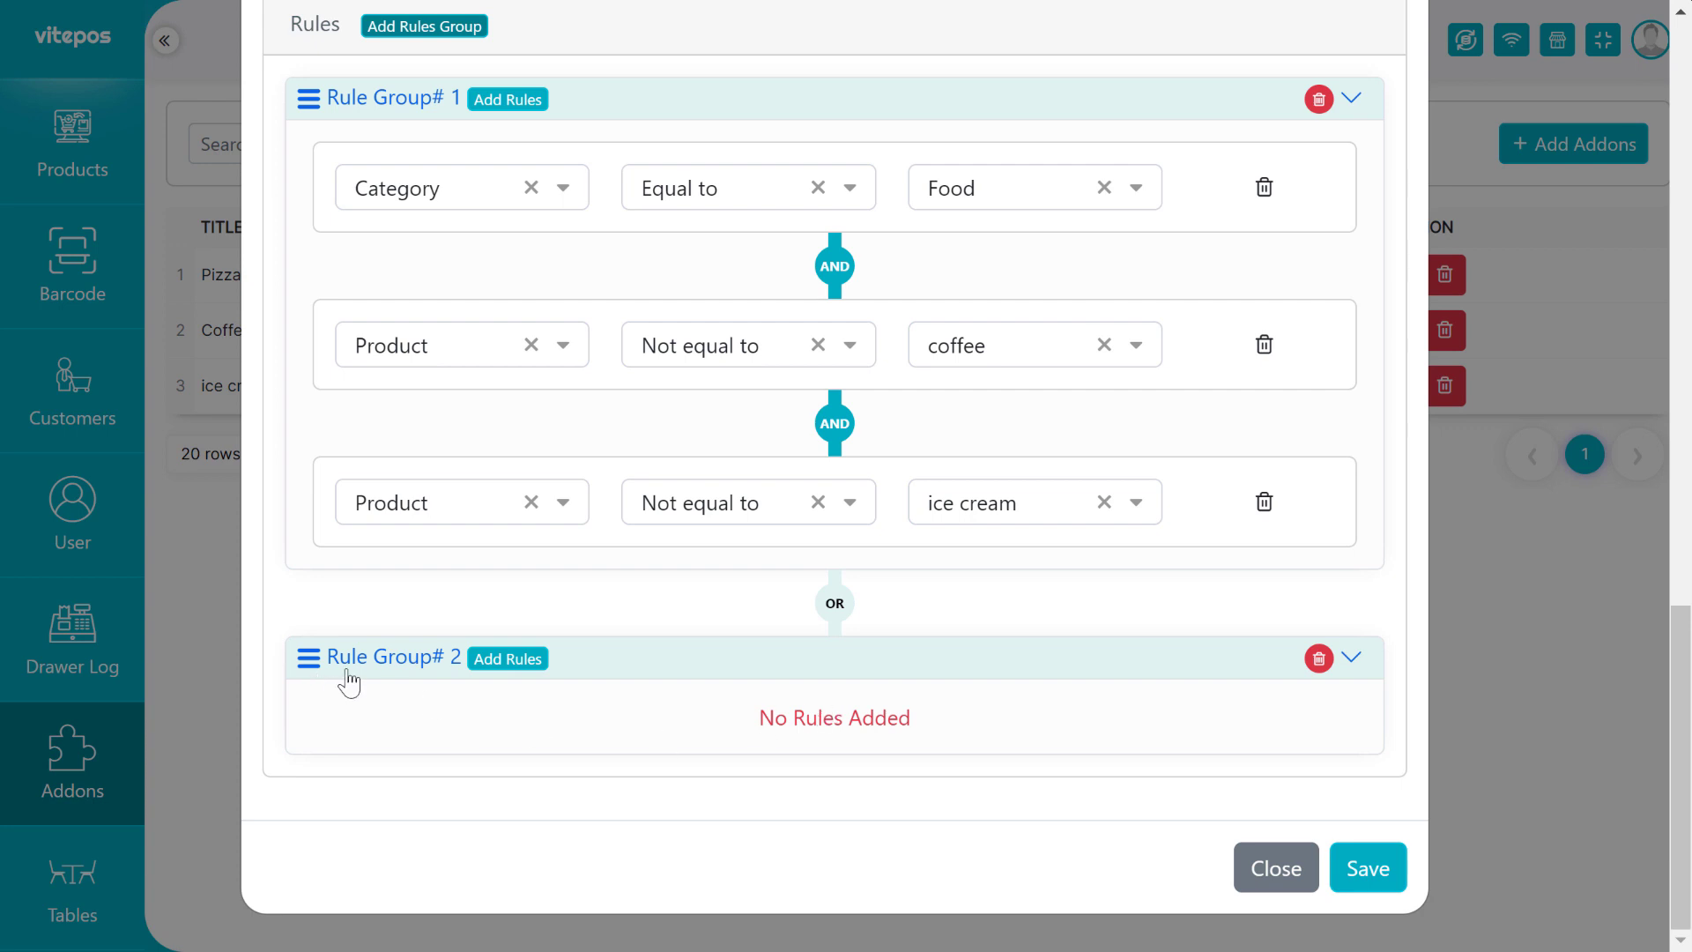
pyautogui.click(519, 677)
pyautogui.scroll(-1, 564, 765)
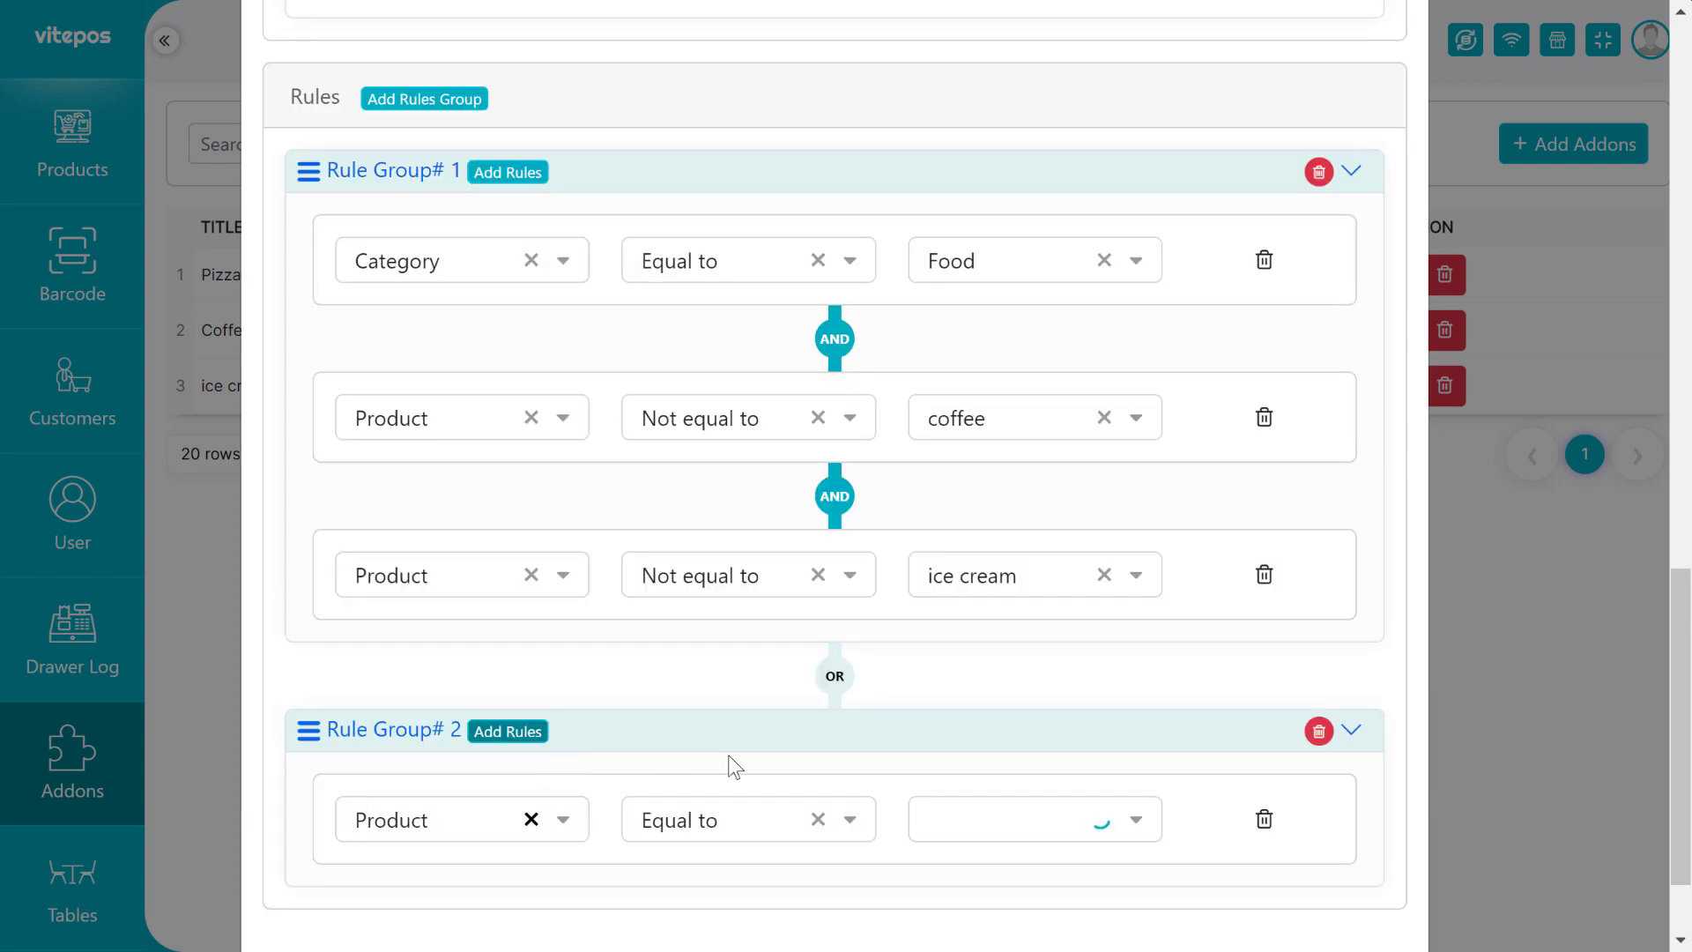
pyautogui.scroll(-2, 876, 817)
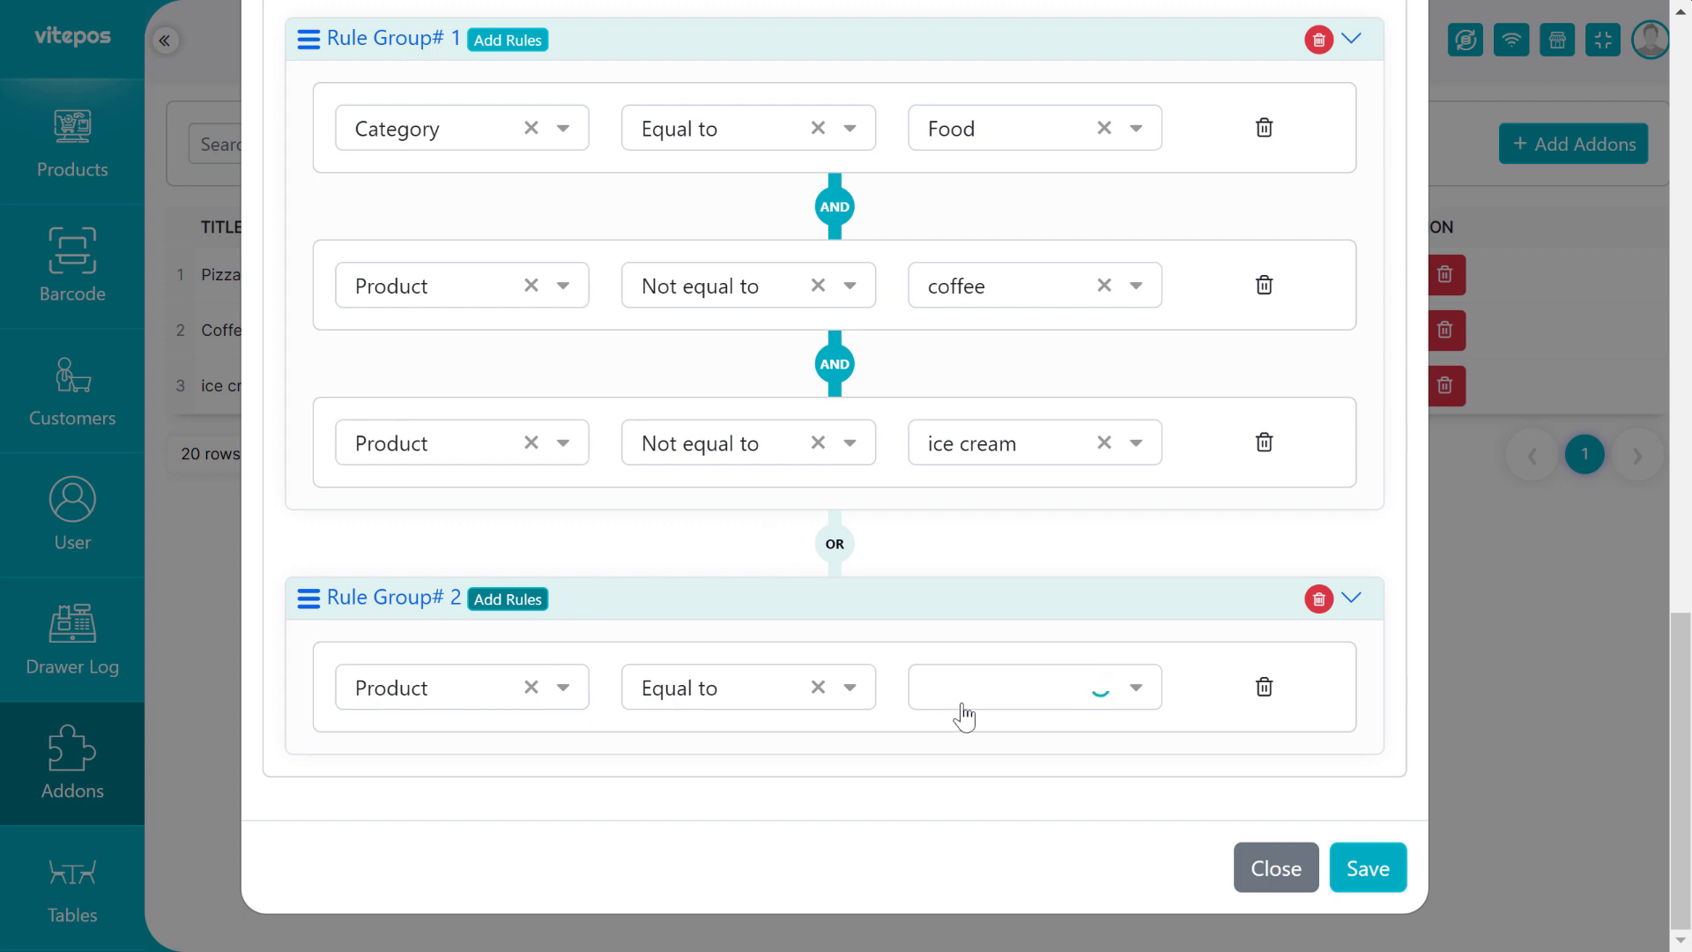
pyautogui.scroll(2, 929, 703)
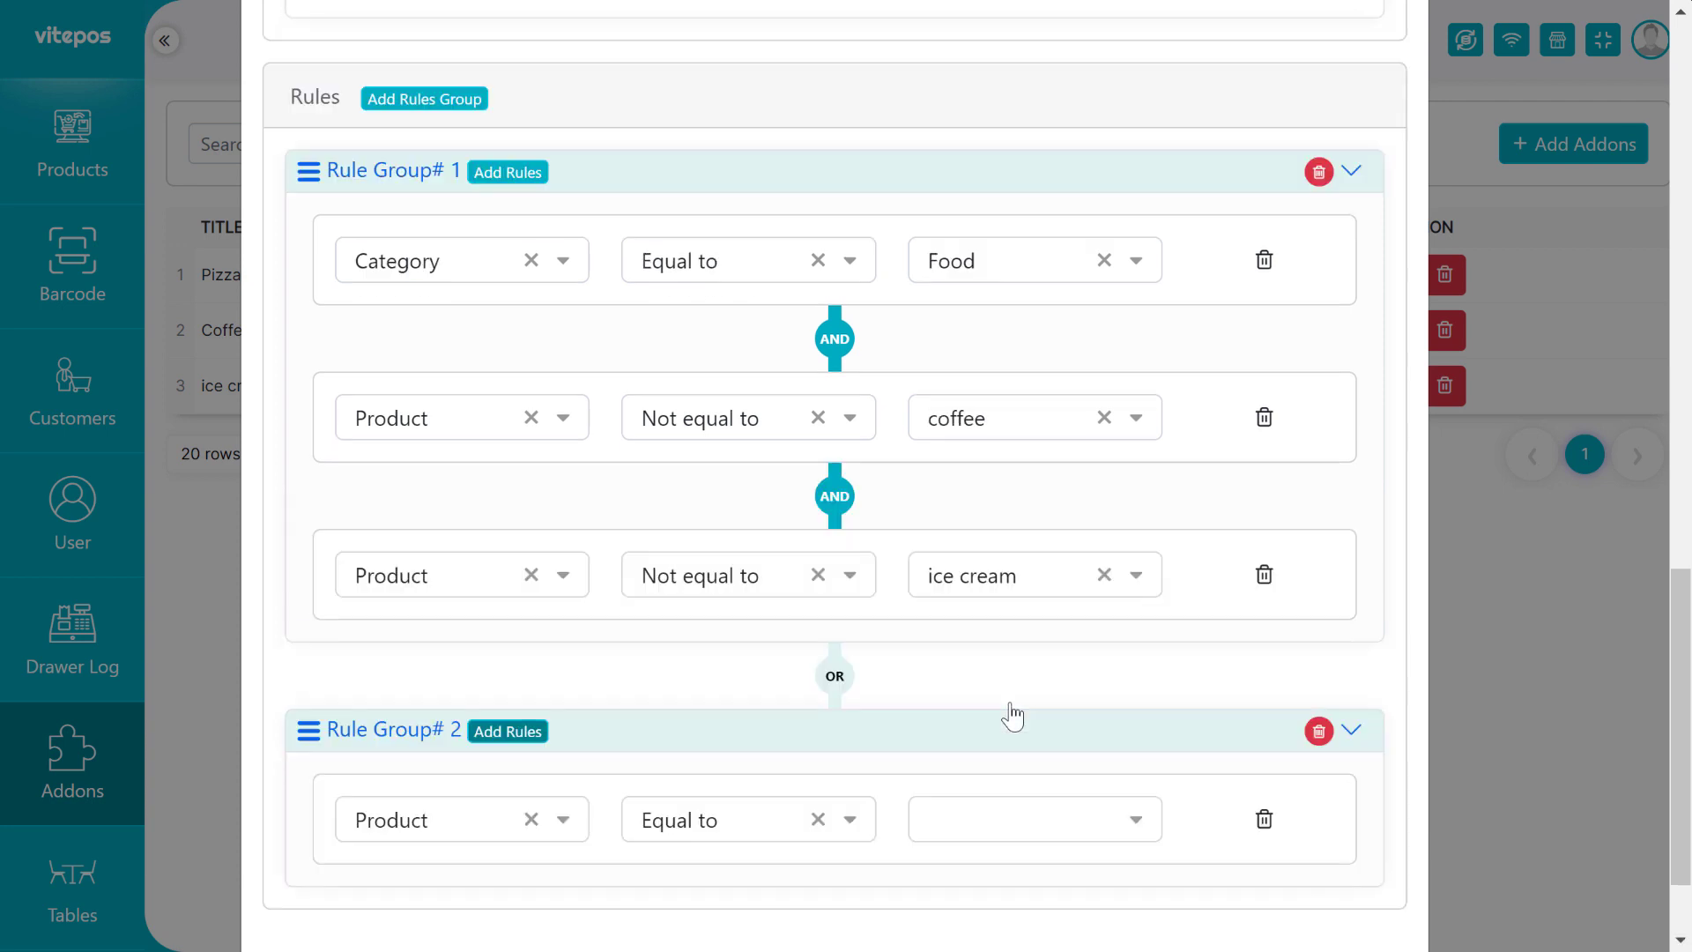
pyautogui.click(1319, 733)
pyautogui.click(1277, 847)
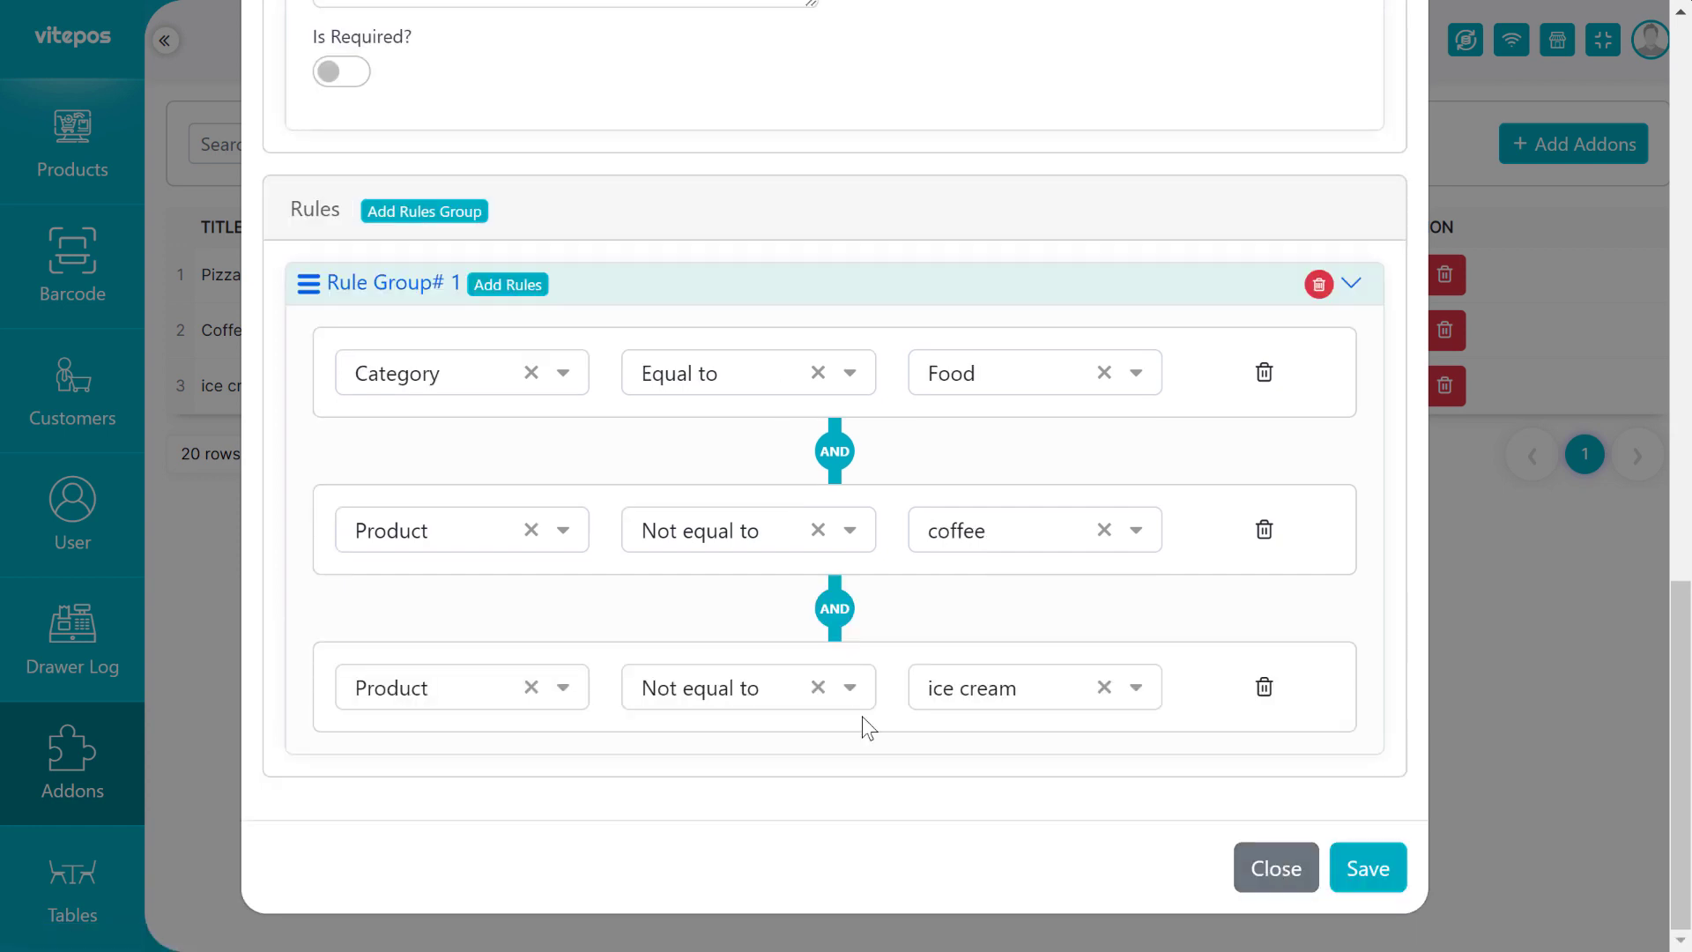
# Step: Save the Extra addon, confirm it appears as active, and go to the Waiter Panel
pyautogui.click(1391, 875)
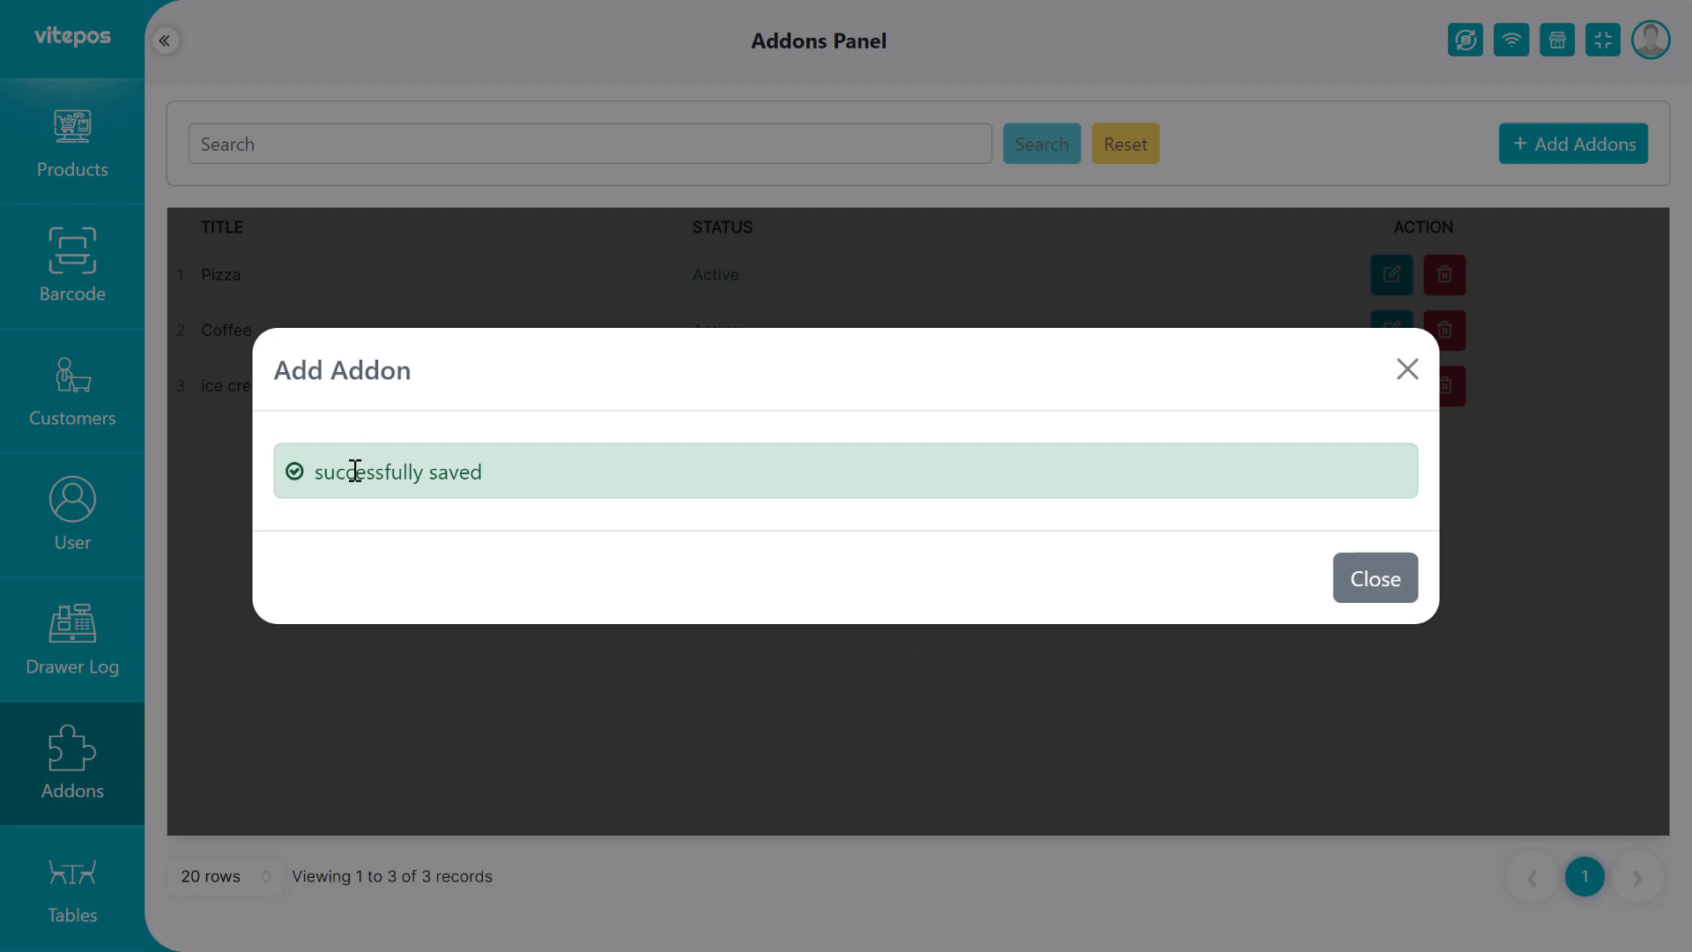
pyautogui.click(1397, 590)
pyautogui.moveTo(223, 454); pyautogui.dragTo(272, 457)
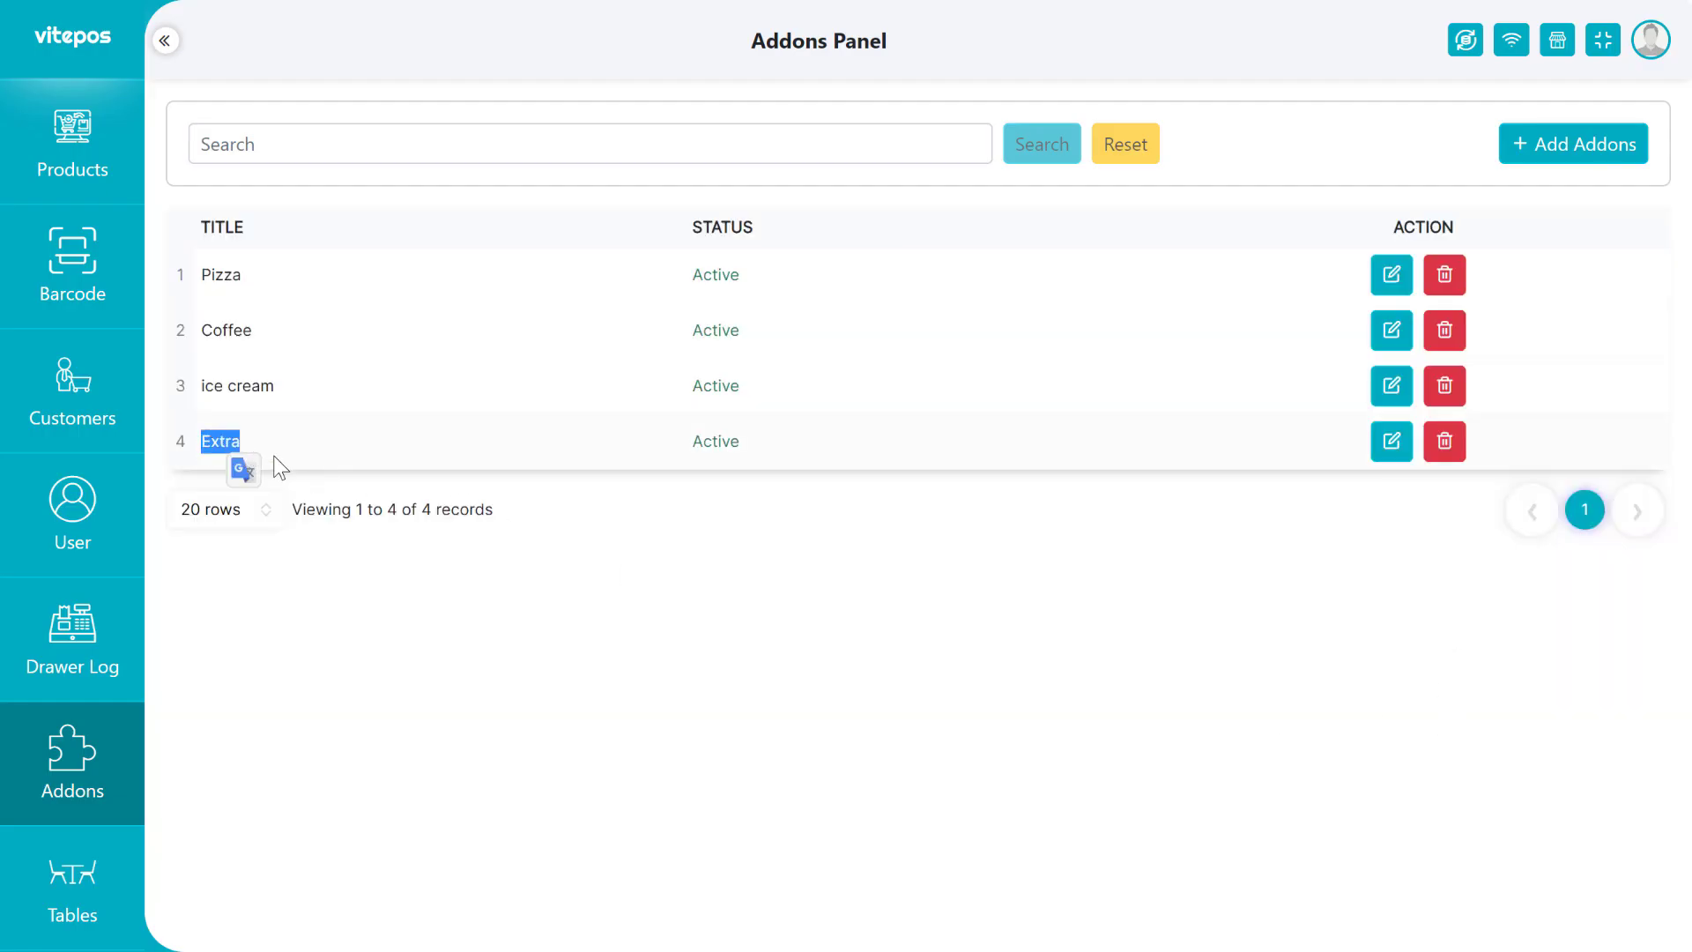
pyautogui.click(459, 459)
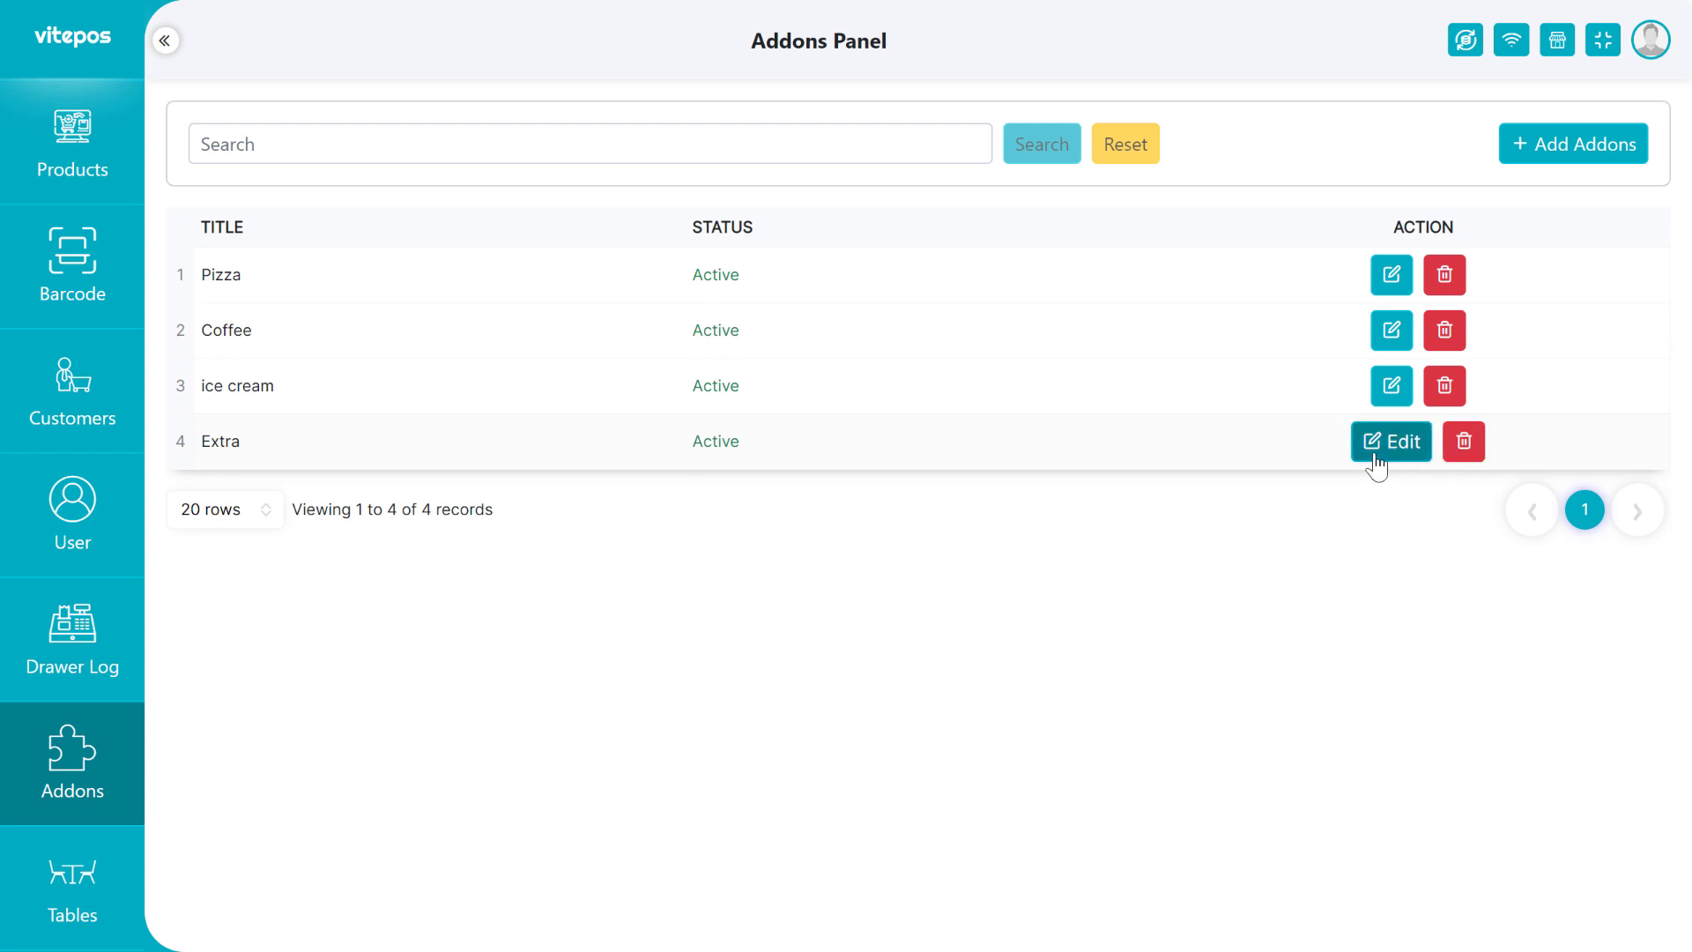
pyautogui.click(331, 147)
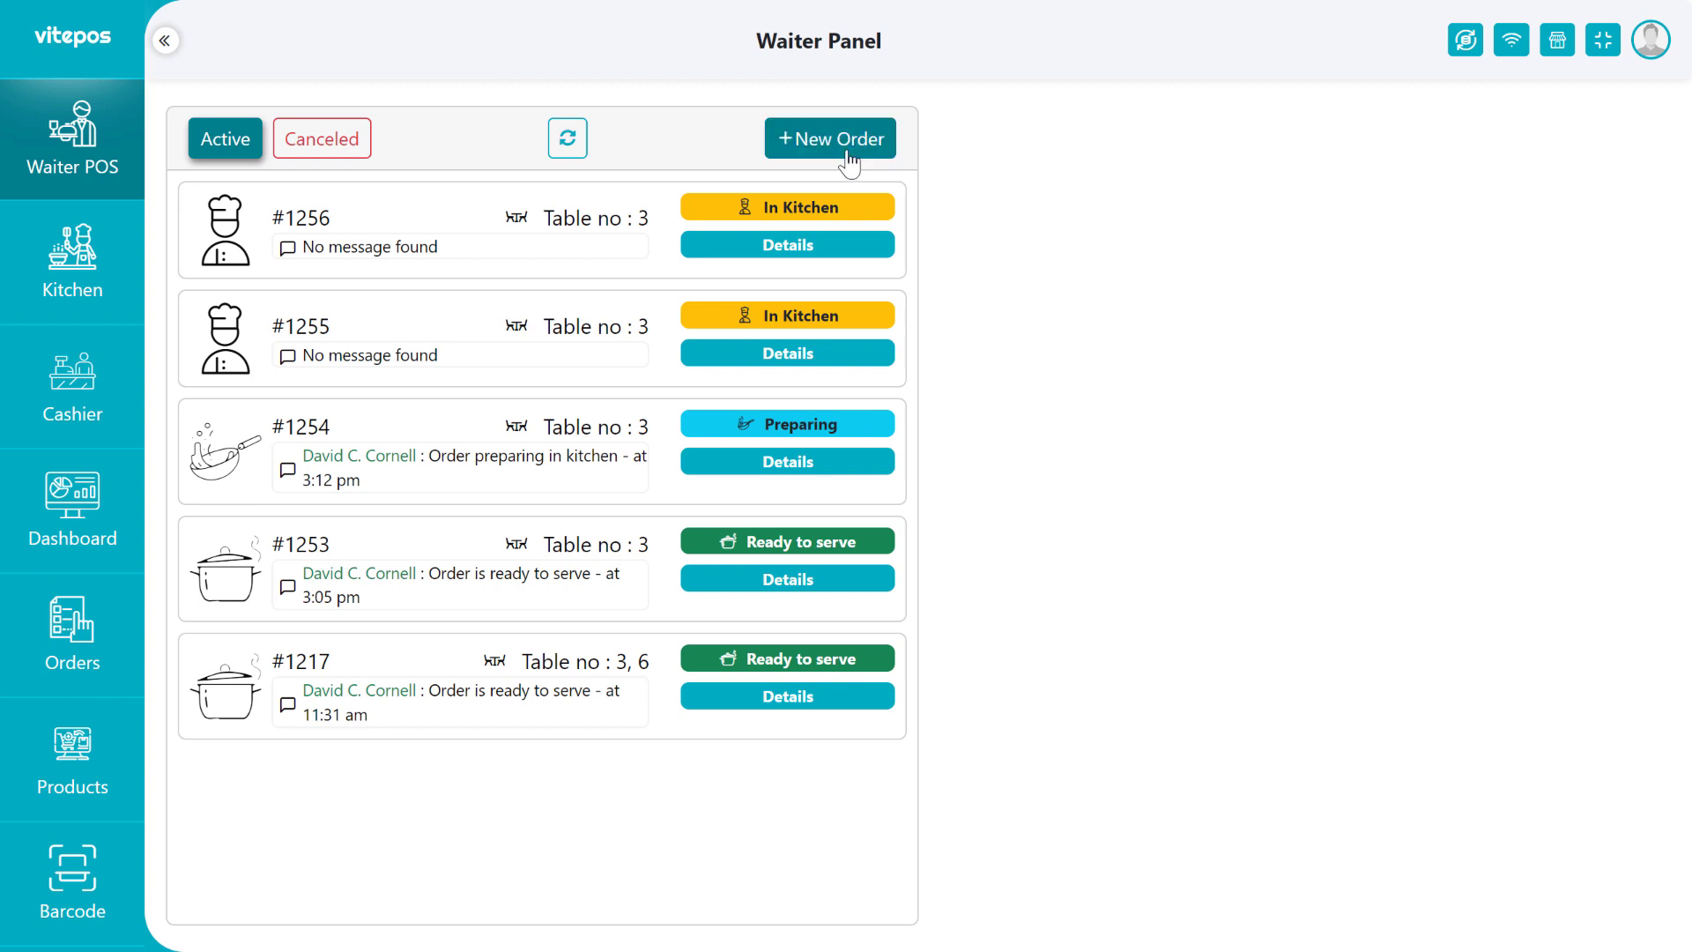
# Step: Create a new order for Table no 1 with 2 persons
pyautogui.click(848, 161)
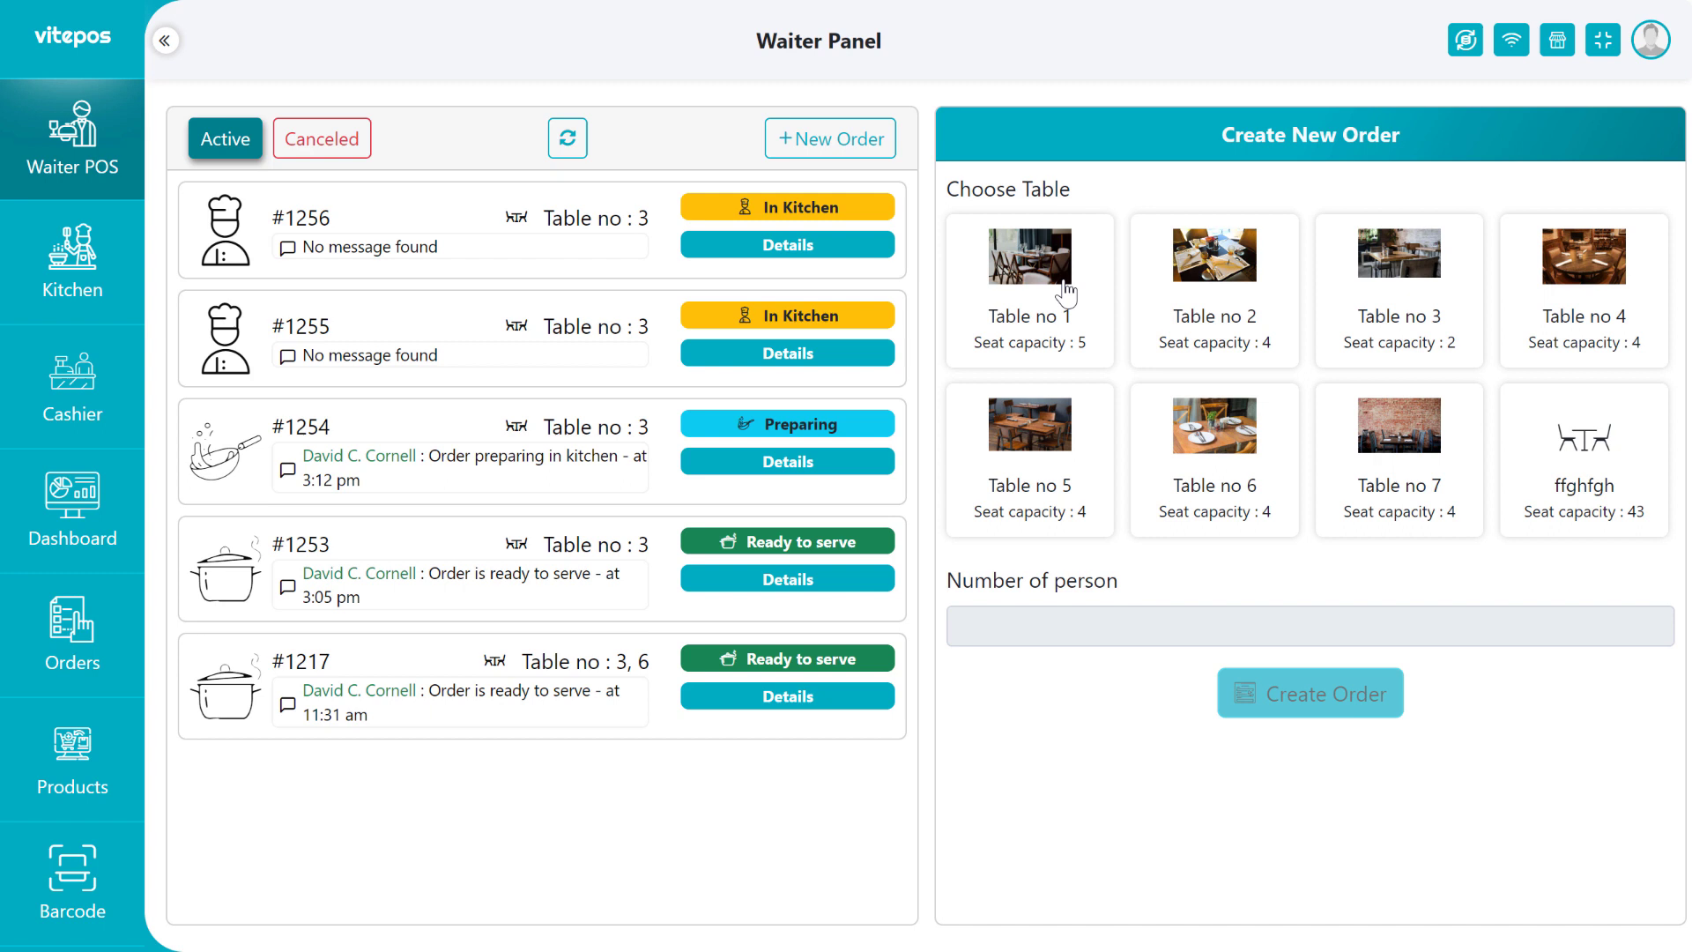
pyautogui.click(1067, 291)
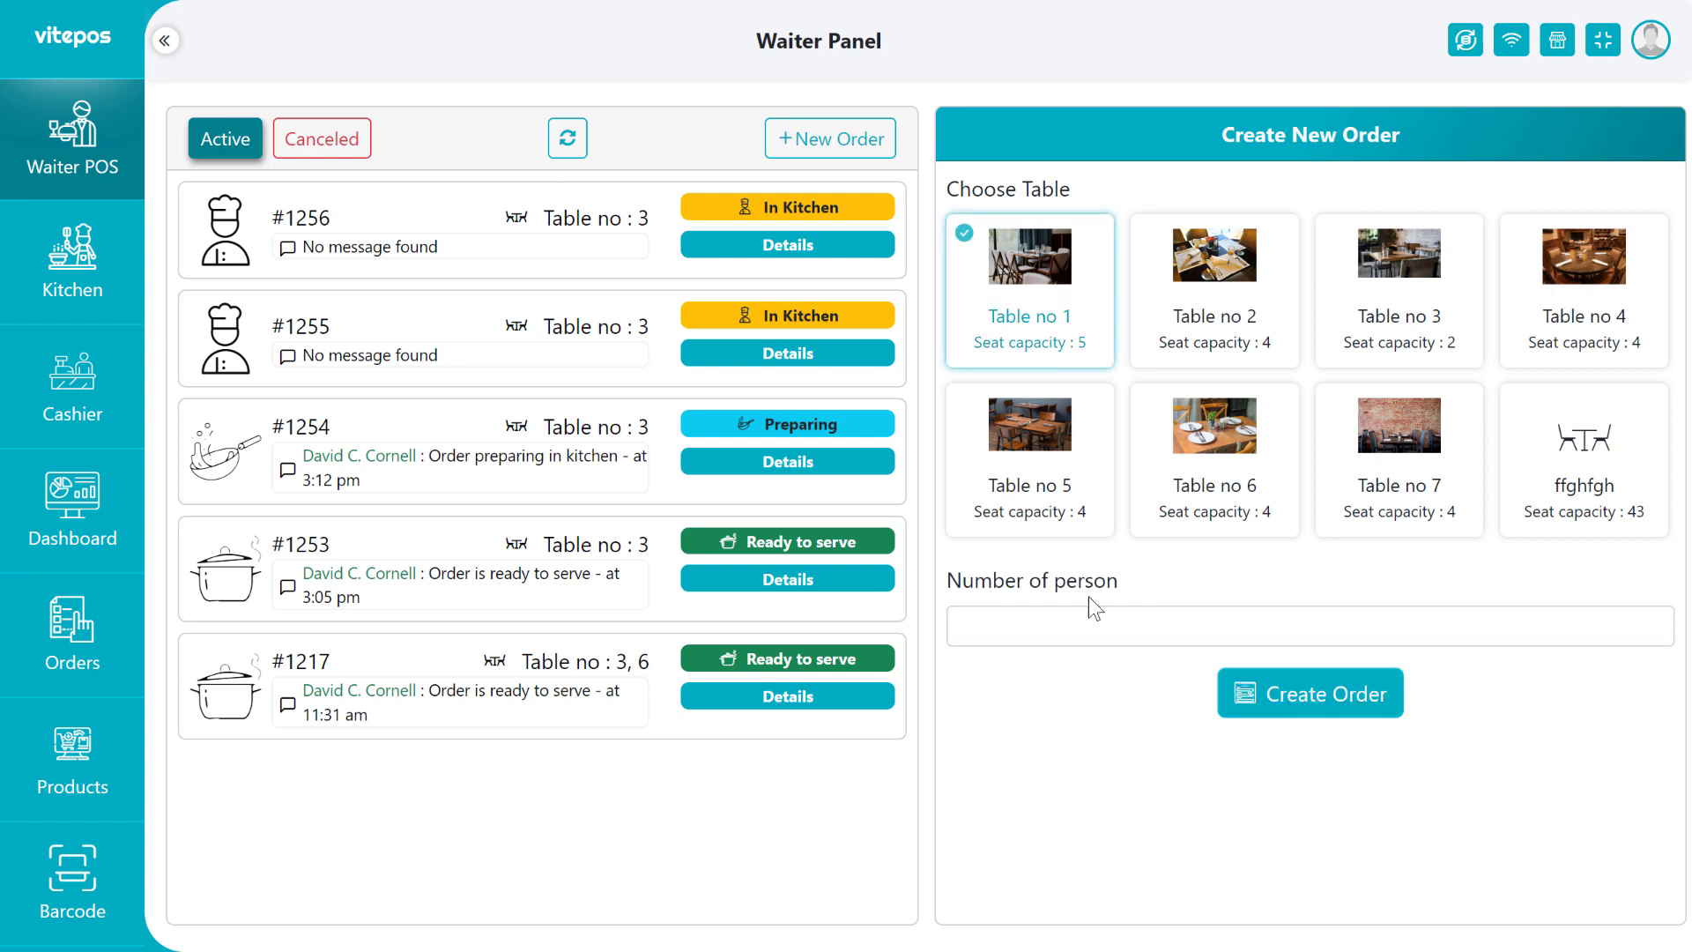
pyautogui.click(1042, 631)
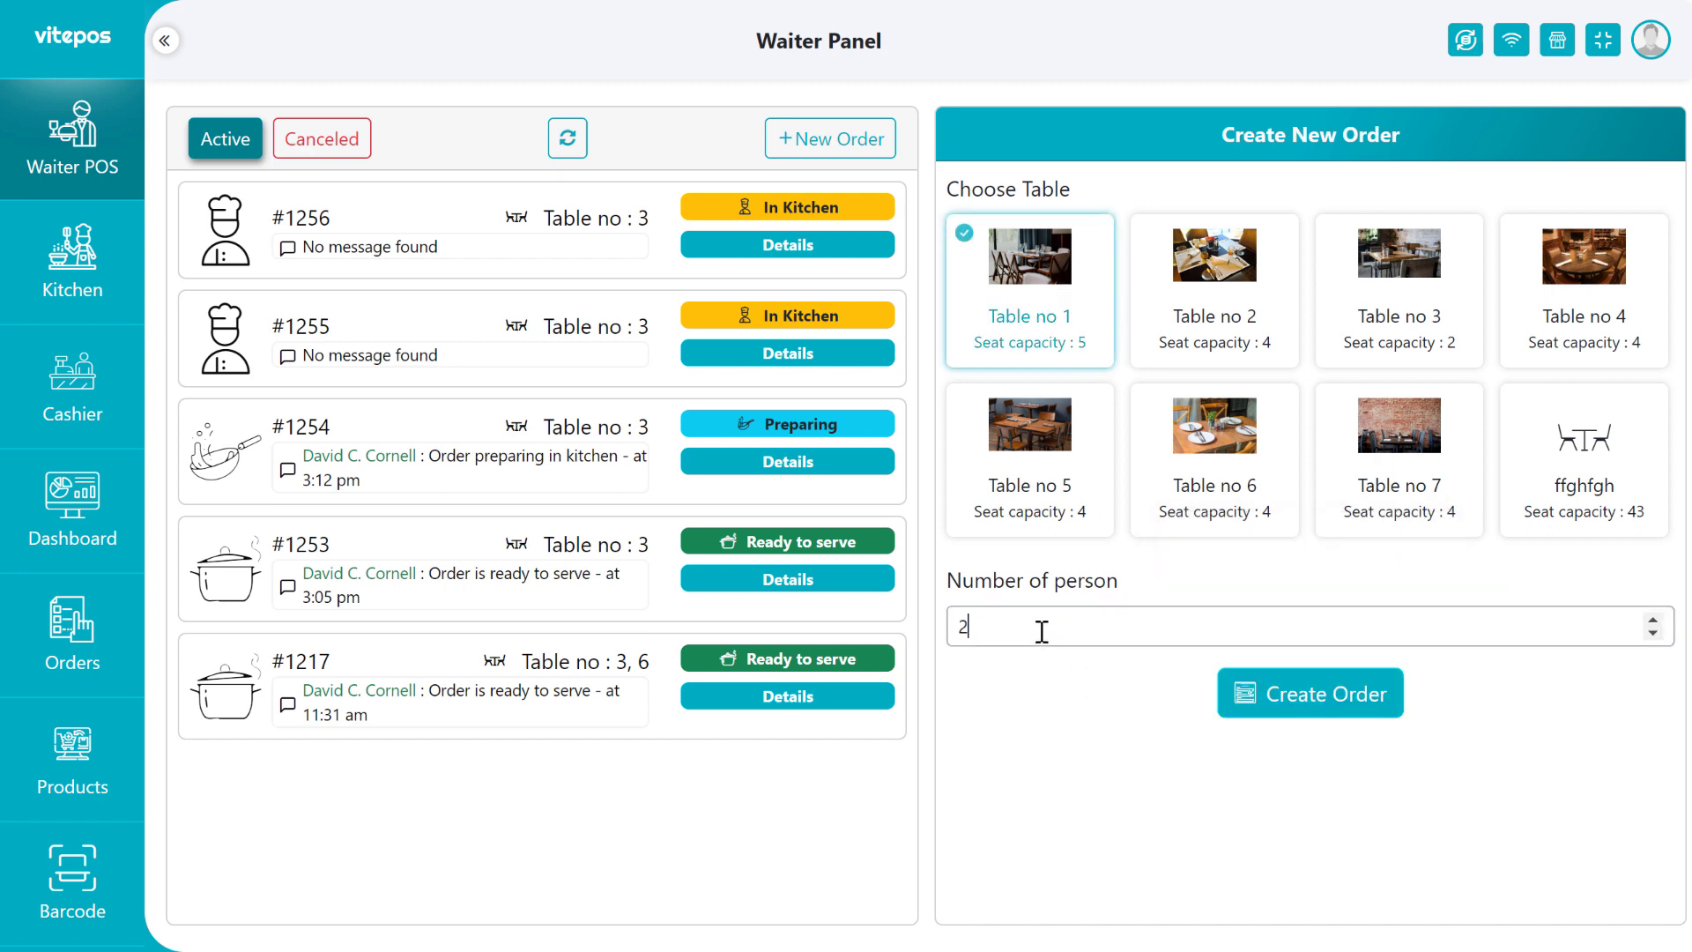
pyautogui.click(1317, 710)
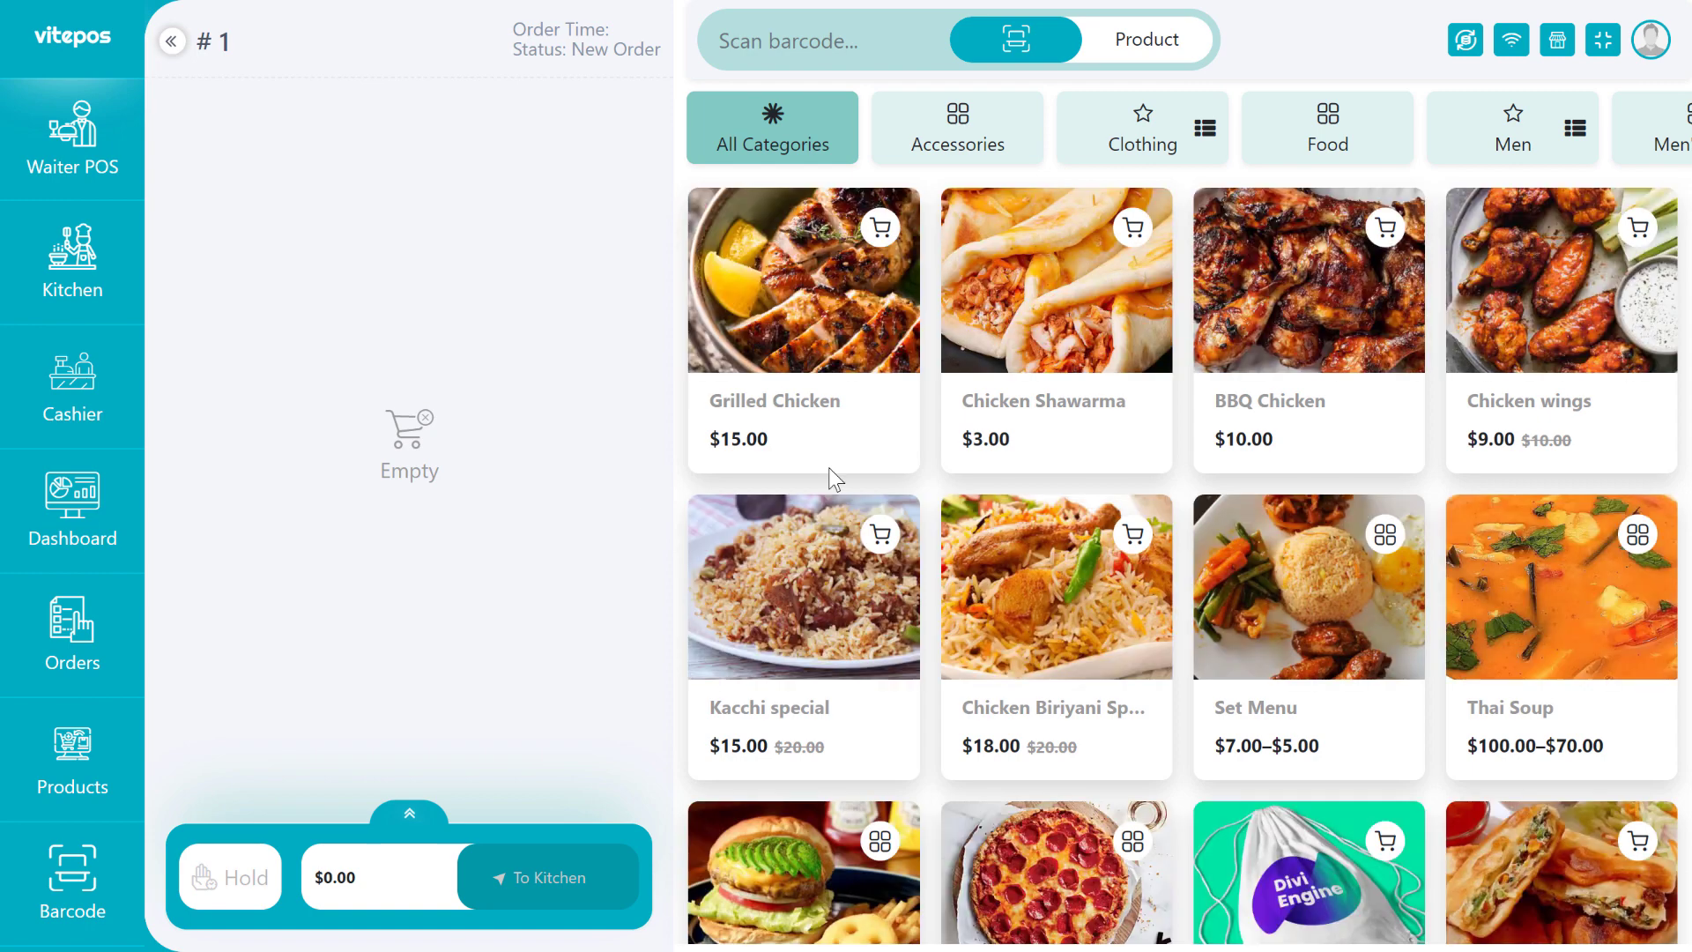
# Step: Filter to Food and add Grilled Chicken with 20 gm Mayonnaise
pyautogui.click(1355, 129)
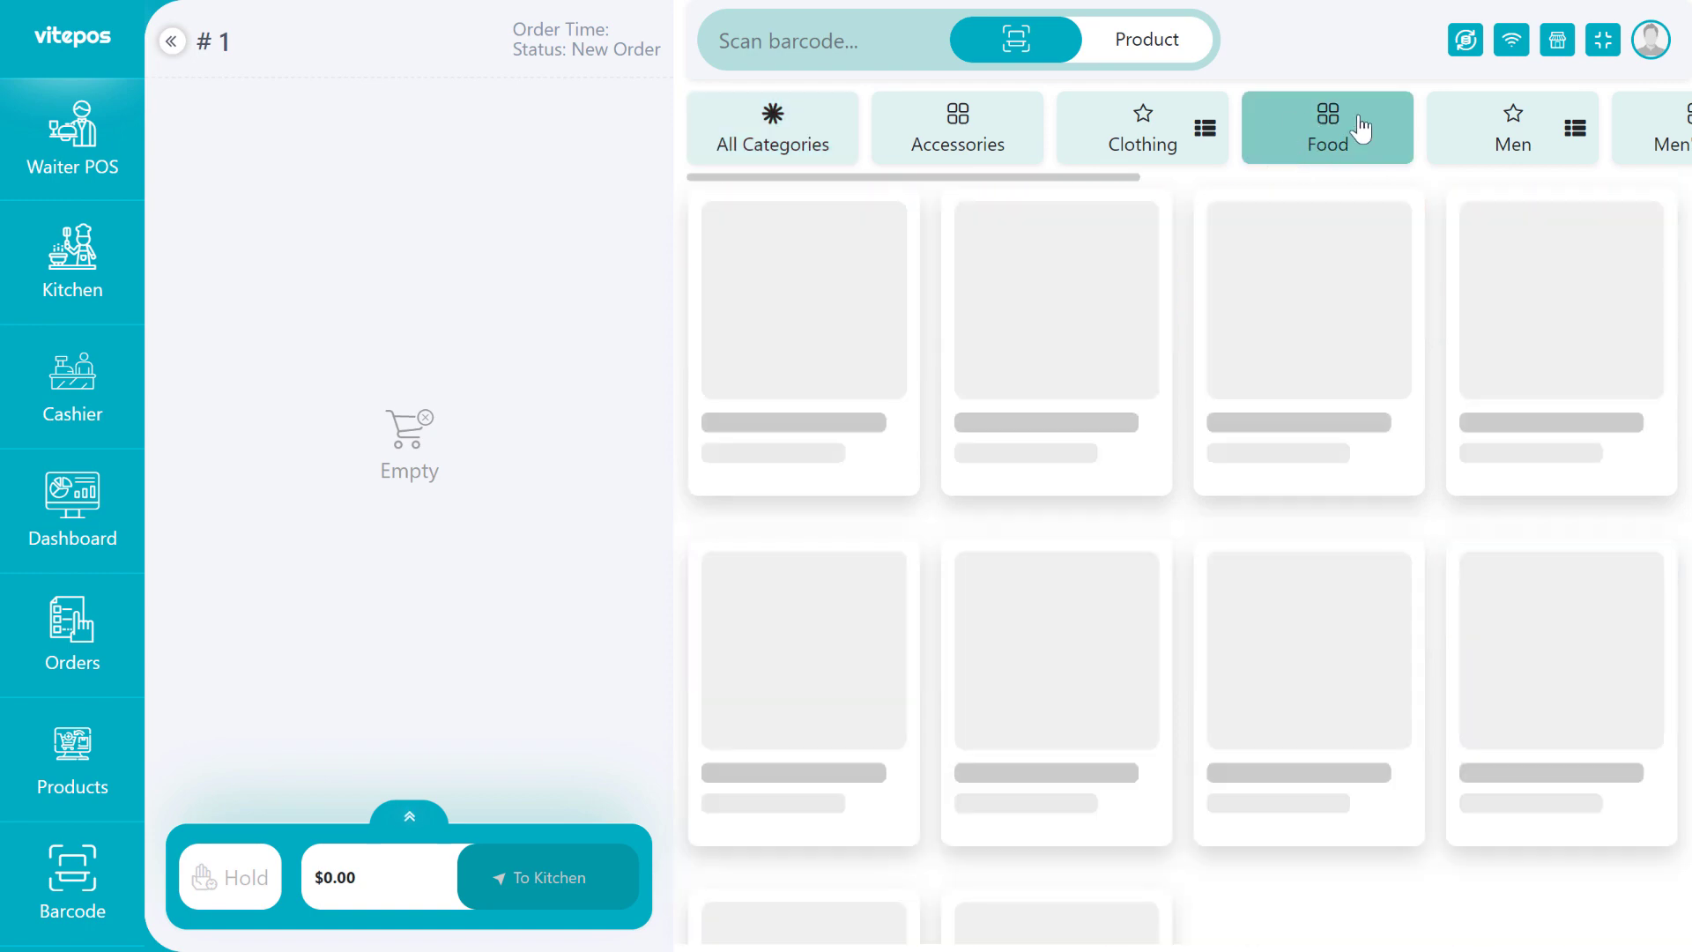
pyautogui.click(847, 310)
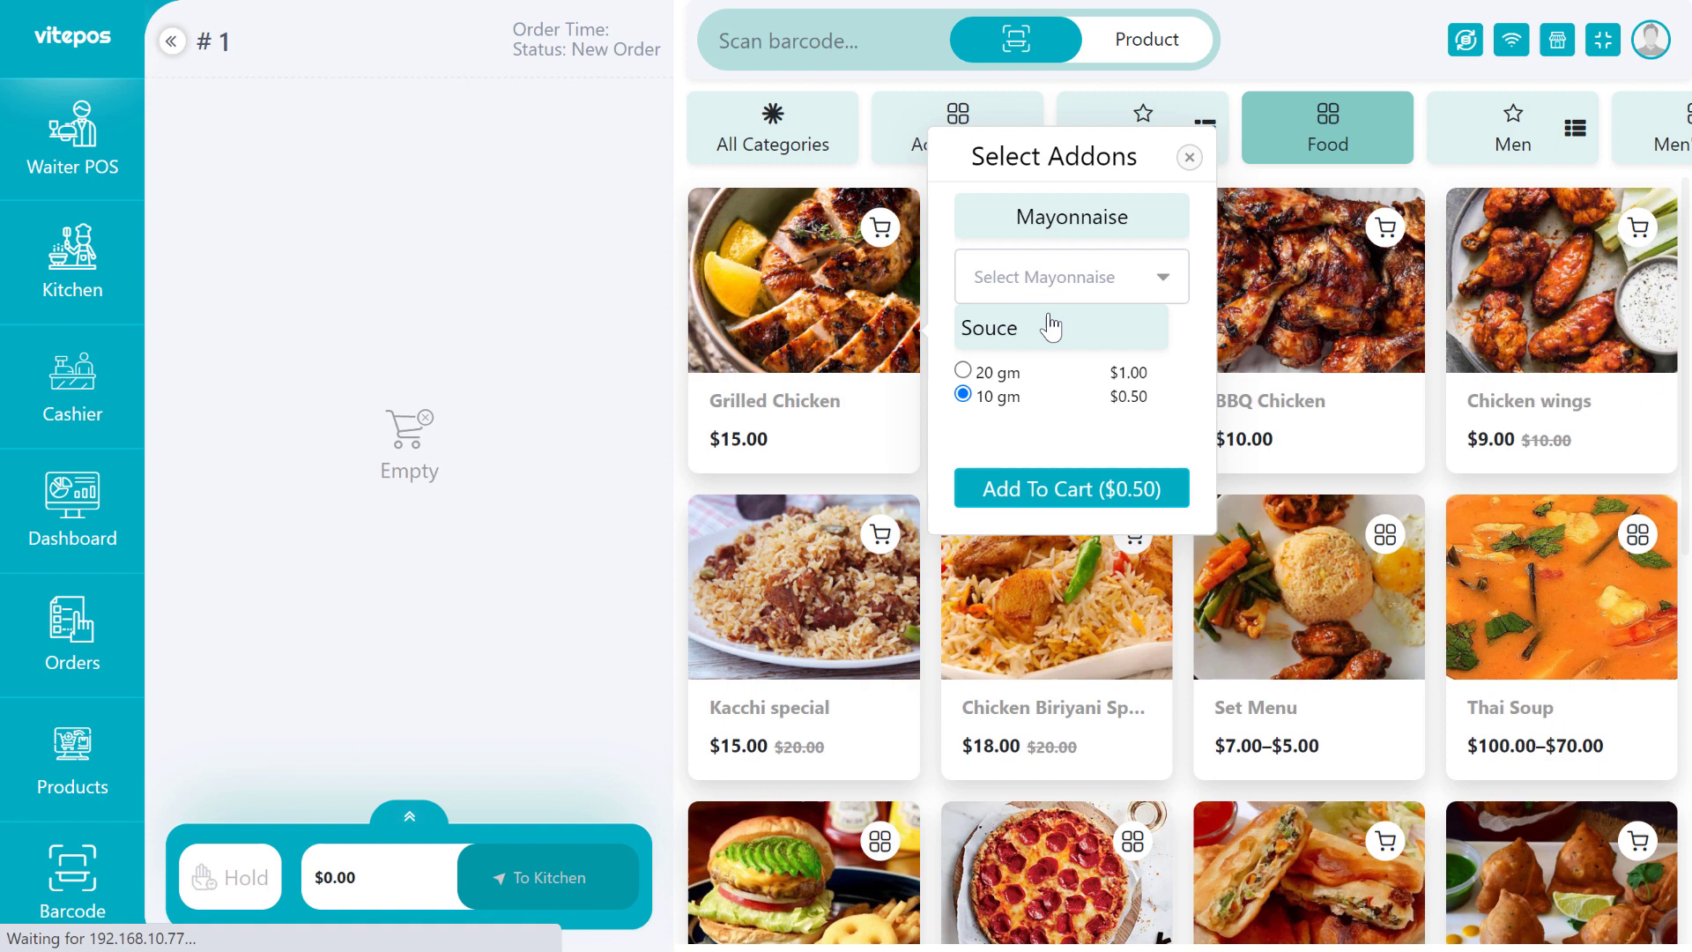
pyautogui.click(1049, 295)
pyautogui.click(996, 339)
pyautogui.click(1044, 489)
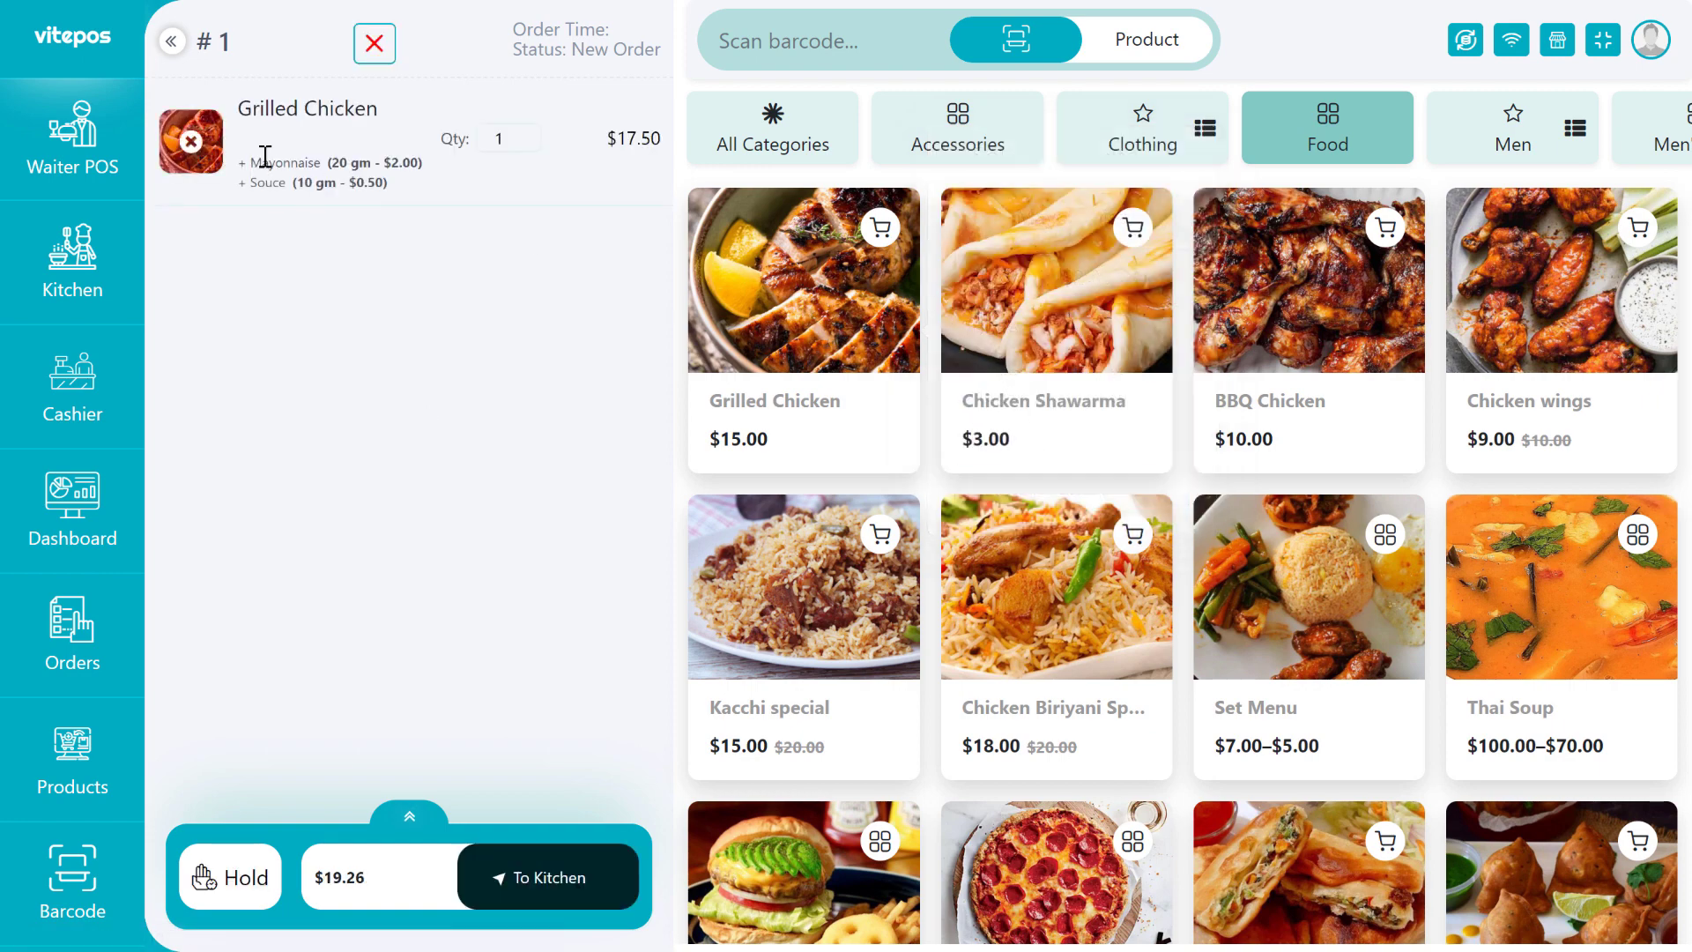
# Step: Add BBQ Chicken with 20 gm Souce and 10 gm Mayonnaise, then ice cream
pyautogui.click(1329, 308)
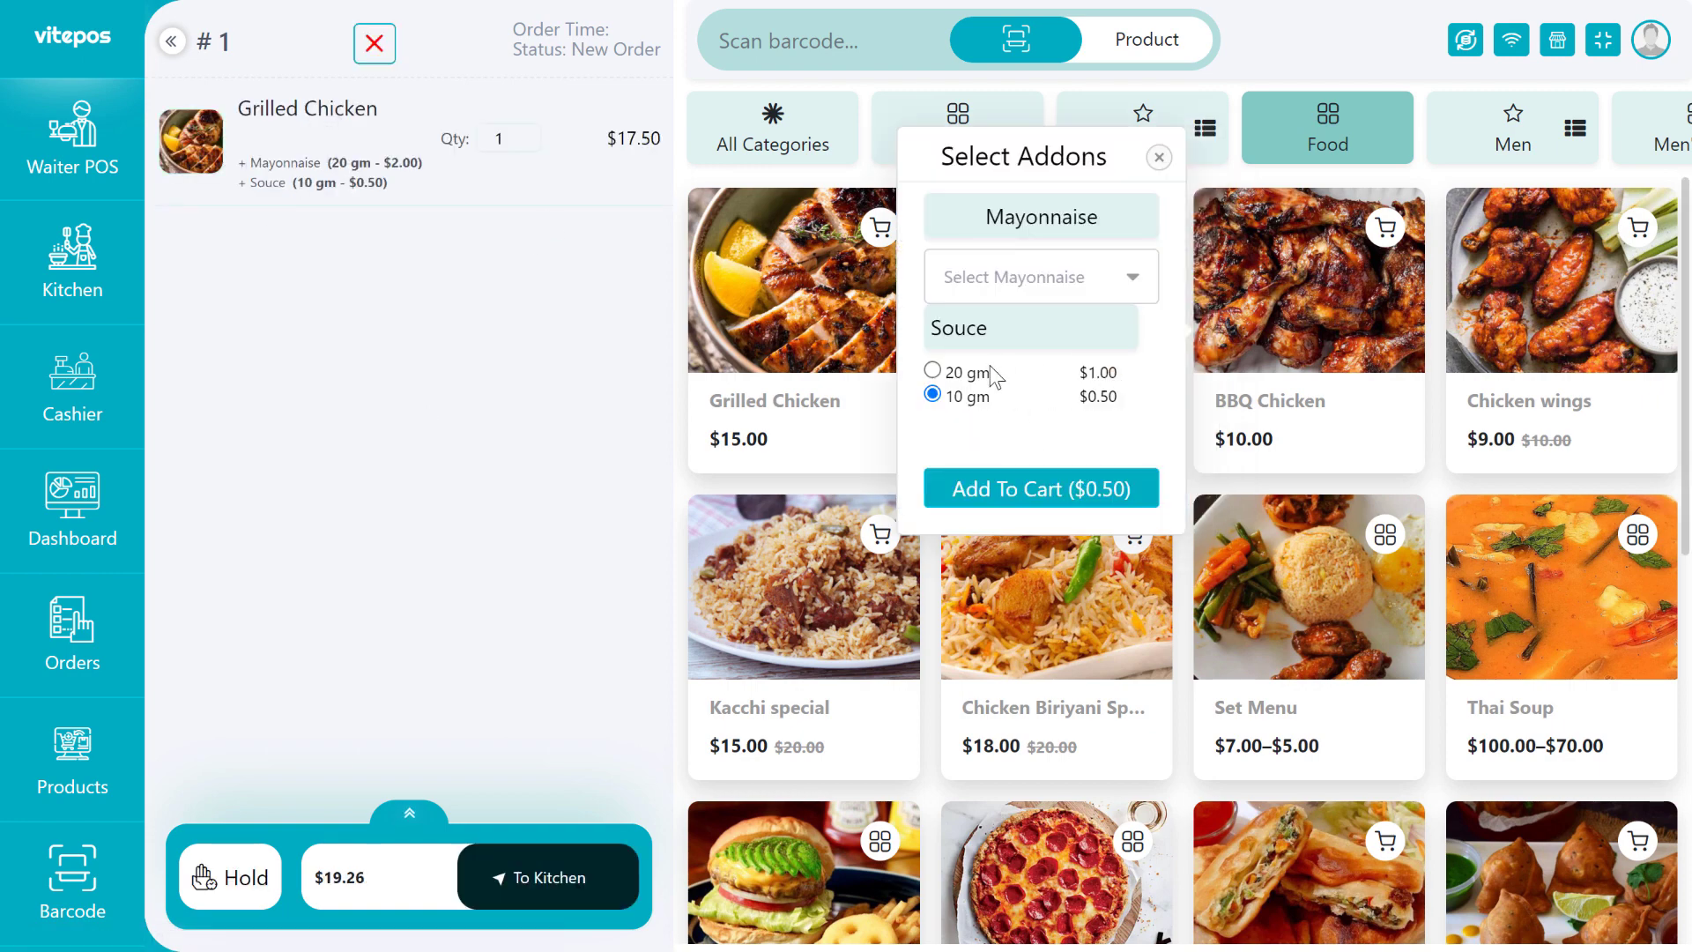
pyautogui.click(1005, 366)
pyautogui.click(1048, 277)
pyautogui.click(1014, 381)
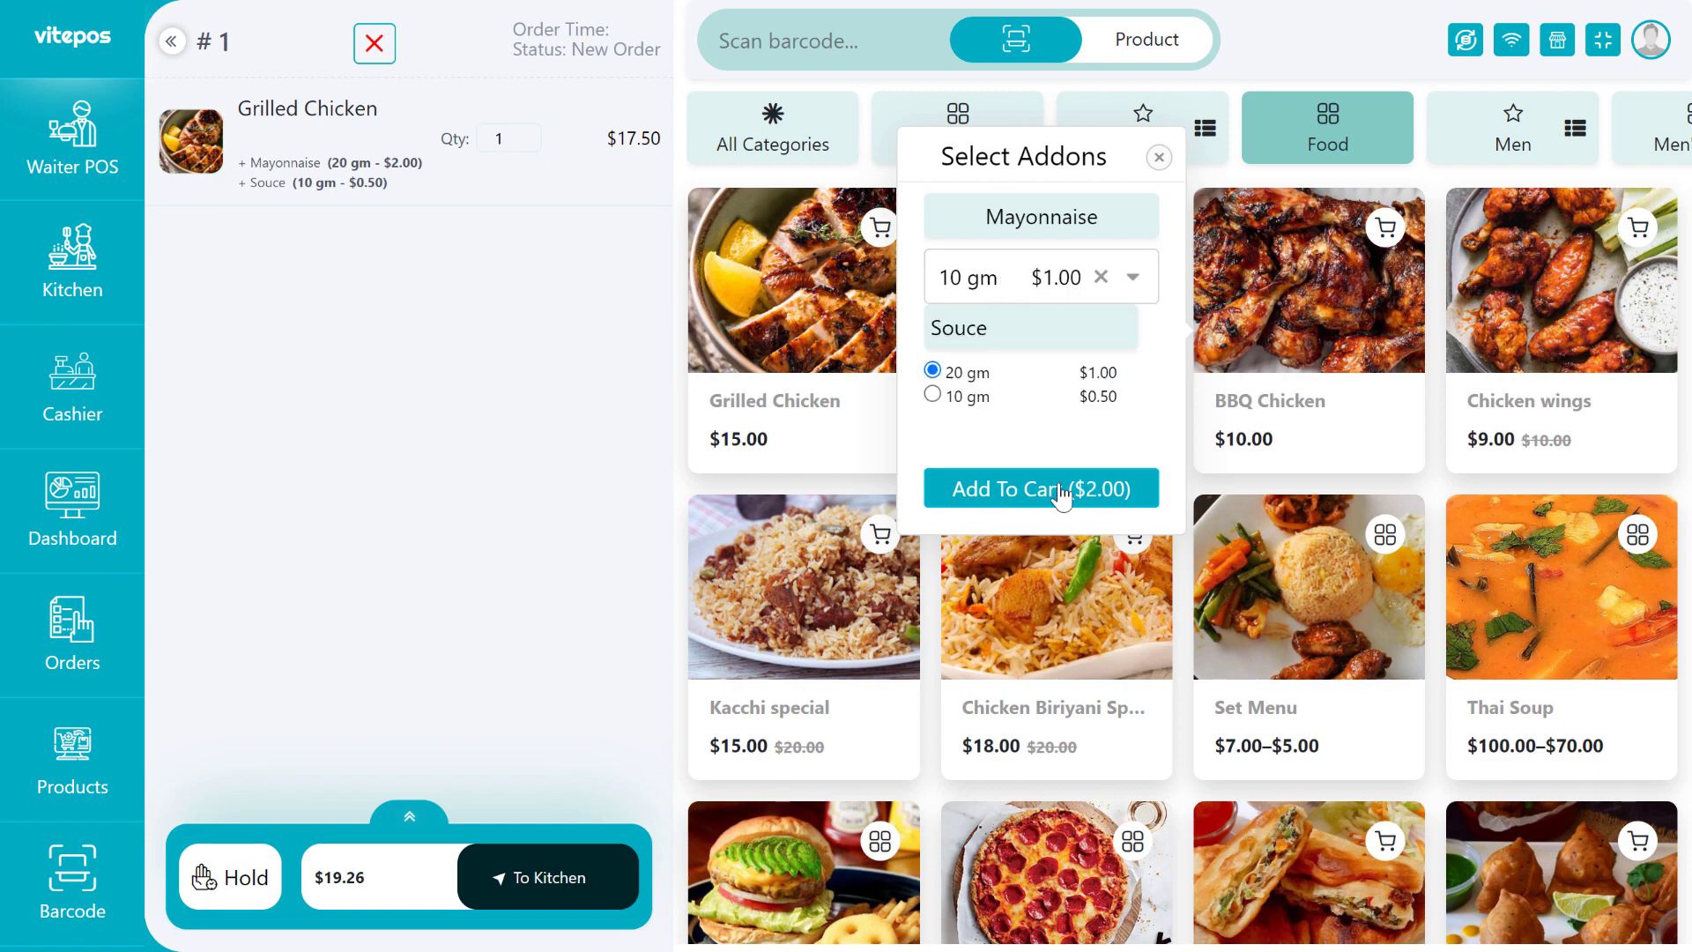
pyautogui.click(1053, 490)
pyautogui.moveTo(251, 291); pyautogui.dragTo(328, 290)
pyautogui.click(557, 365)
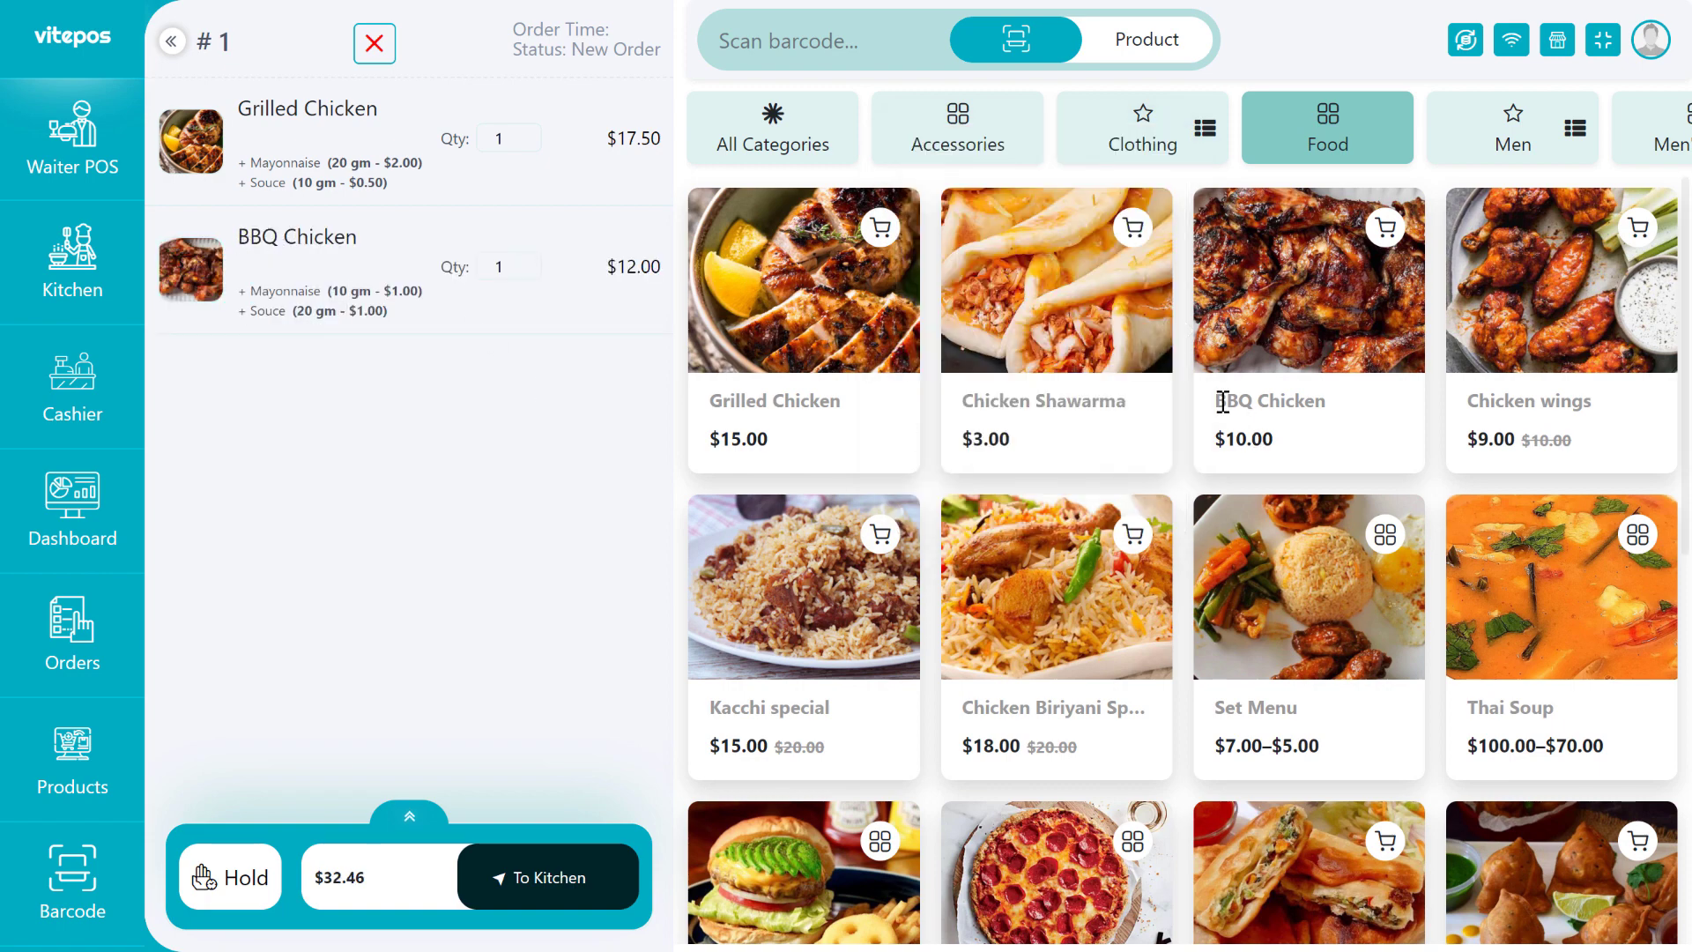
pyautogui.scroll(-9, 1176, 394)
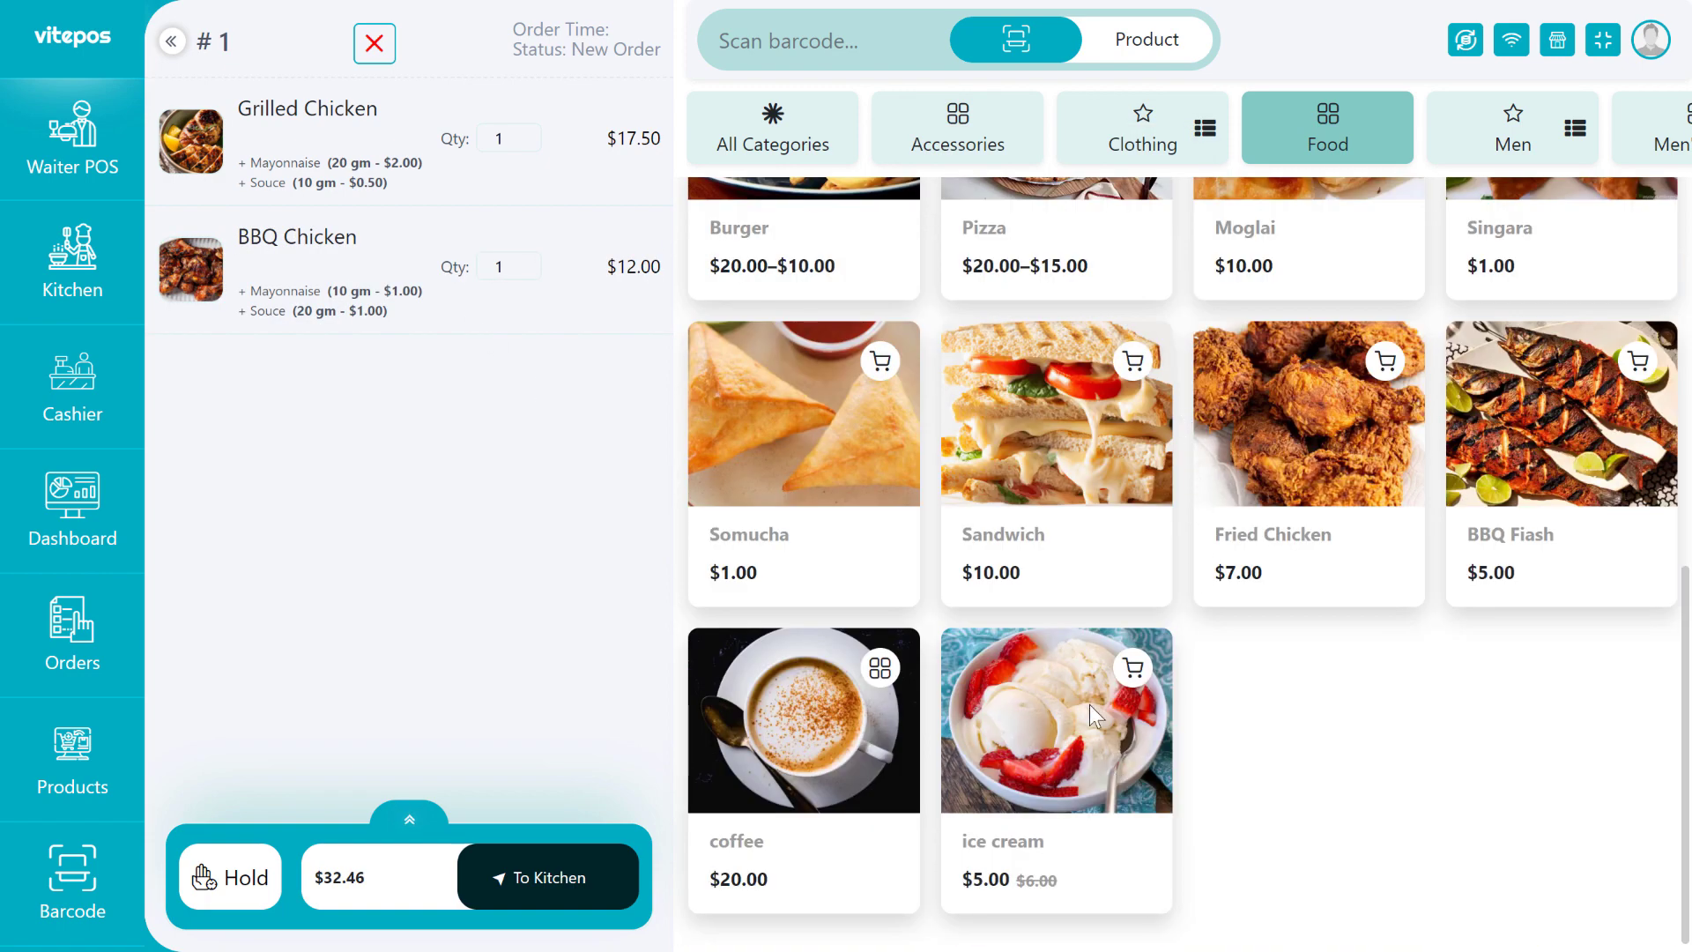
pyautogui.click(1075, 718)
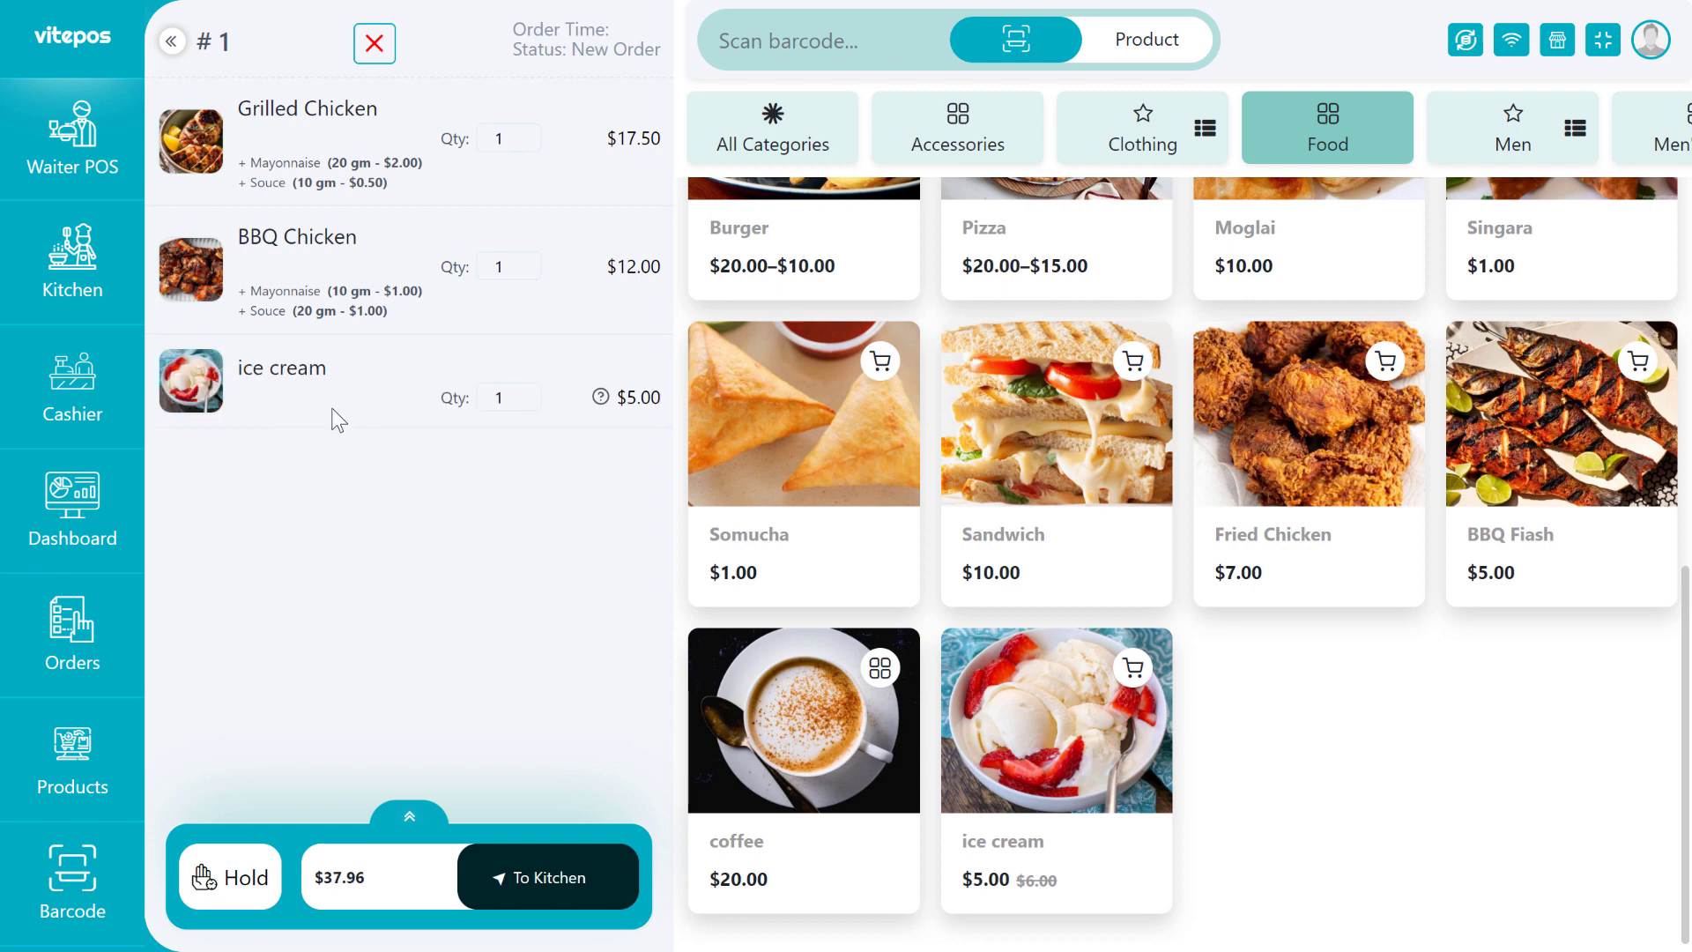